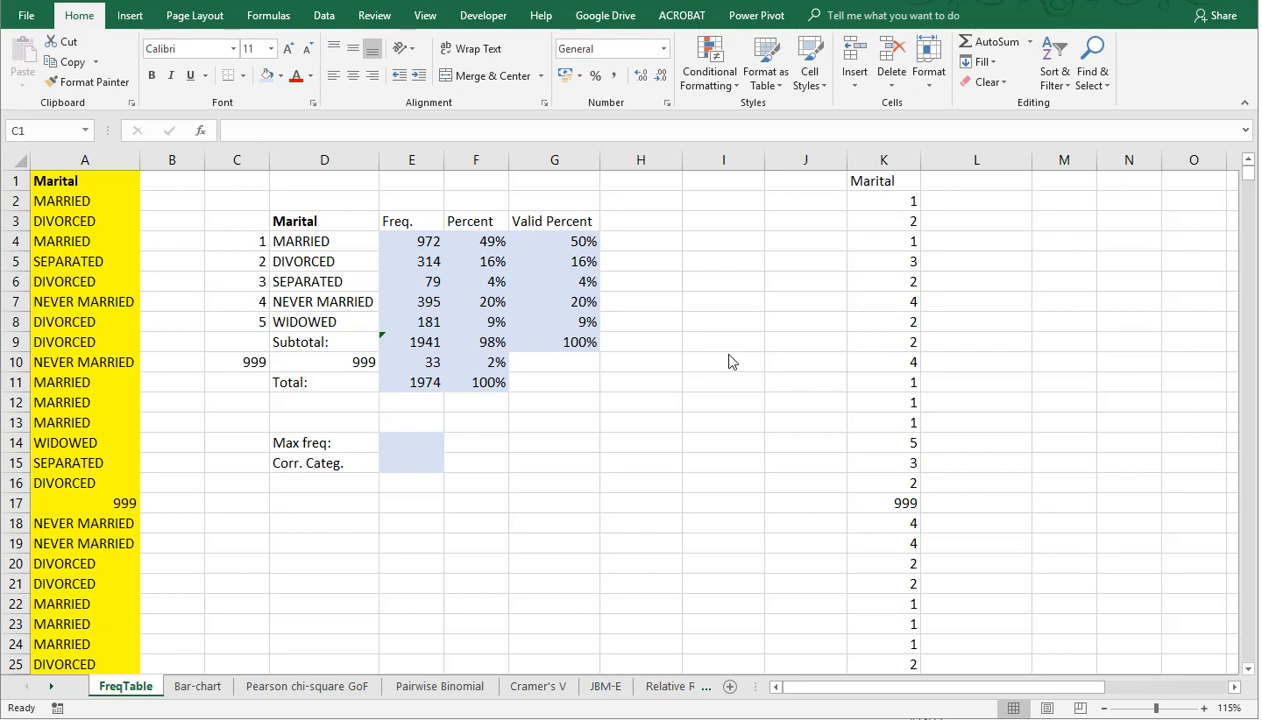
Step: Examine the Marital data in column A and the frequency, percent and valid percent formulas in the MARRIED row
left_click(643, 401)
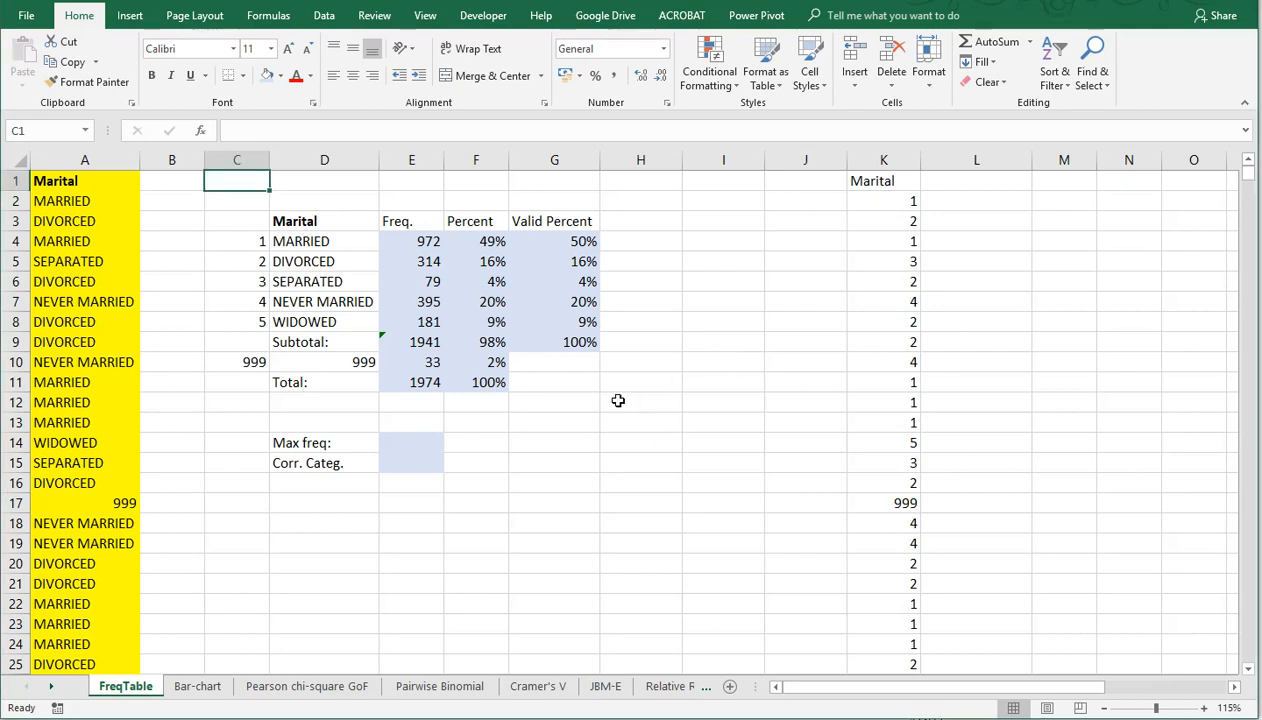
left_click(85, 160)
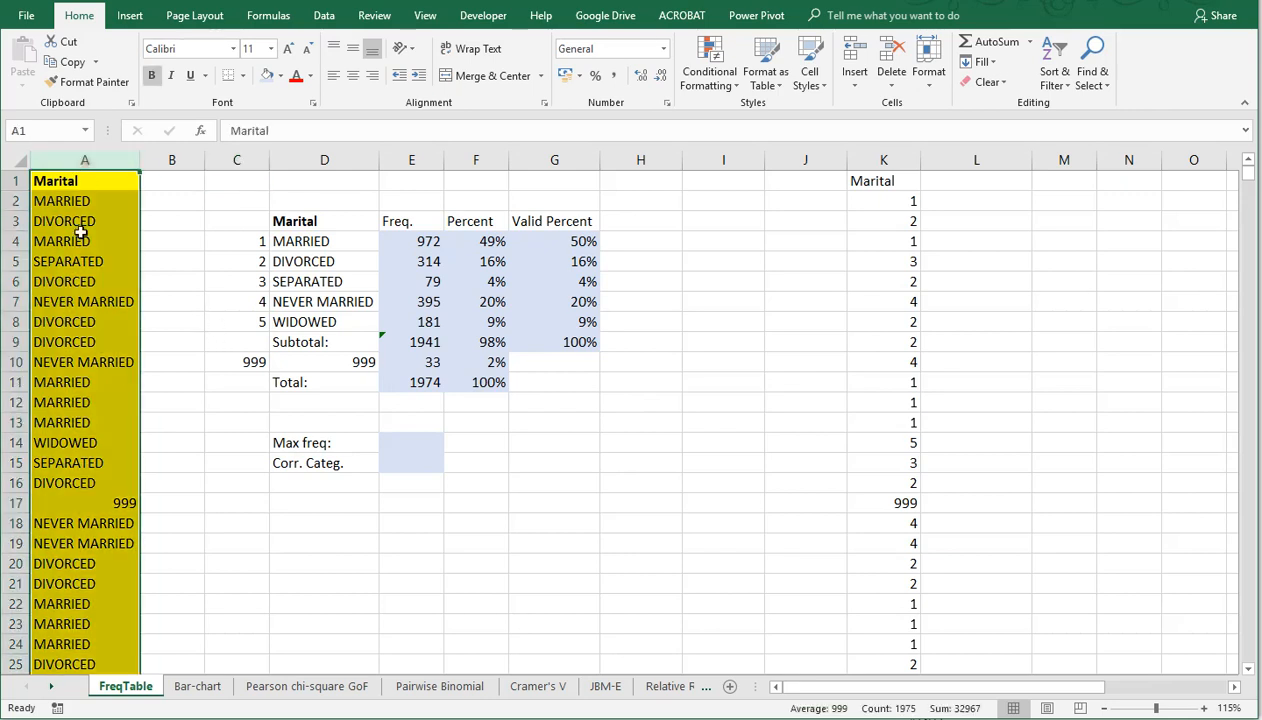
left_click(298, 244)
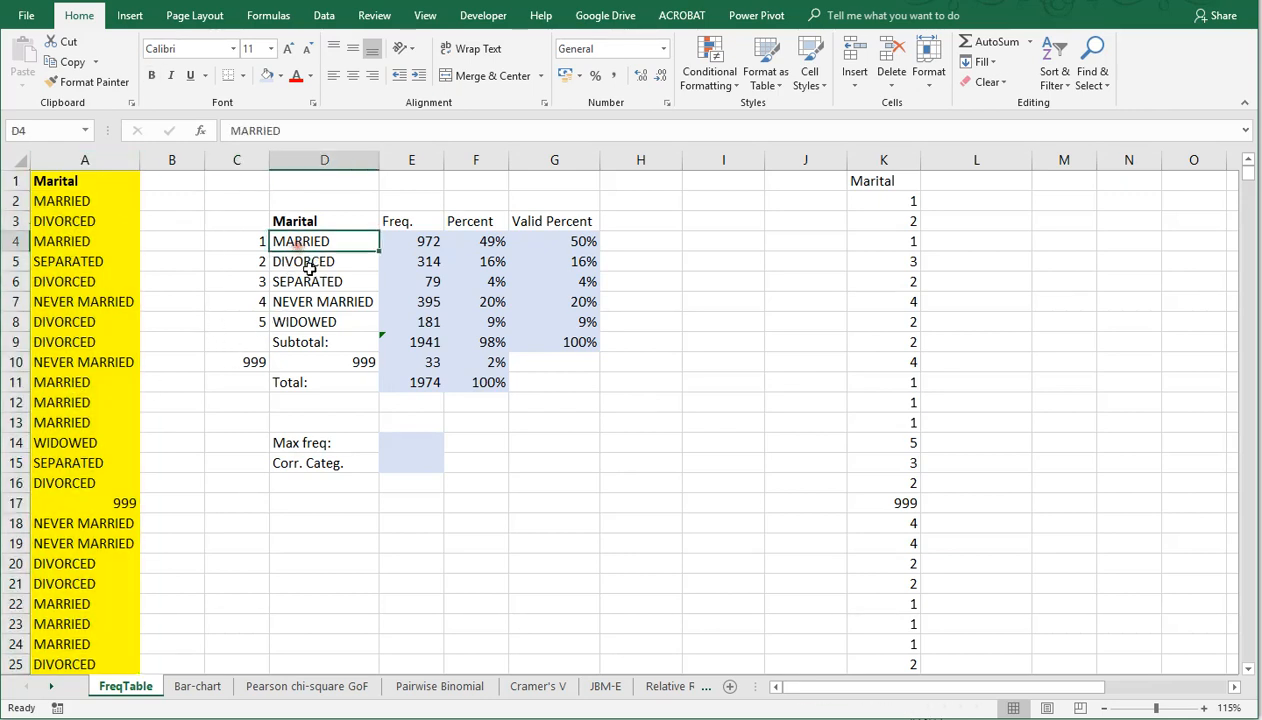
left_click(406, 241)
key("F2")
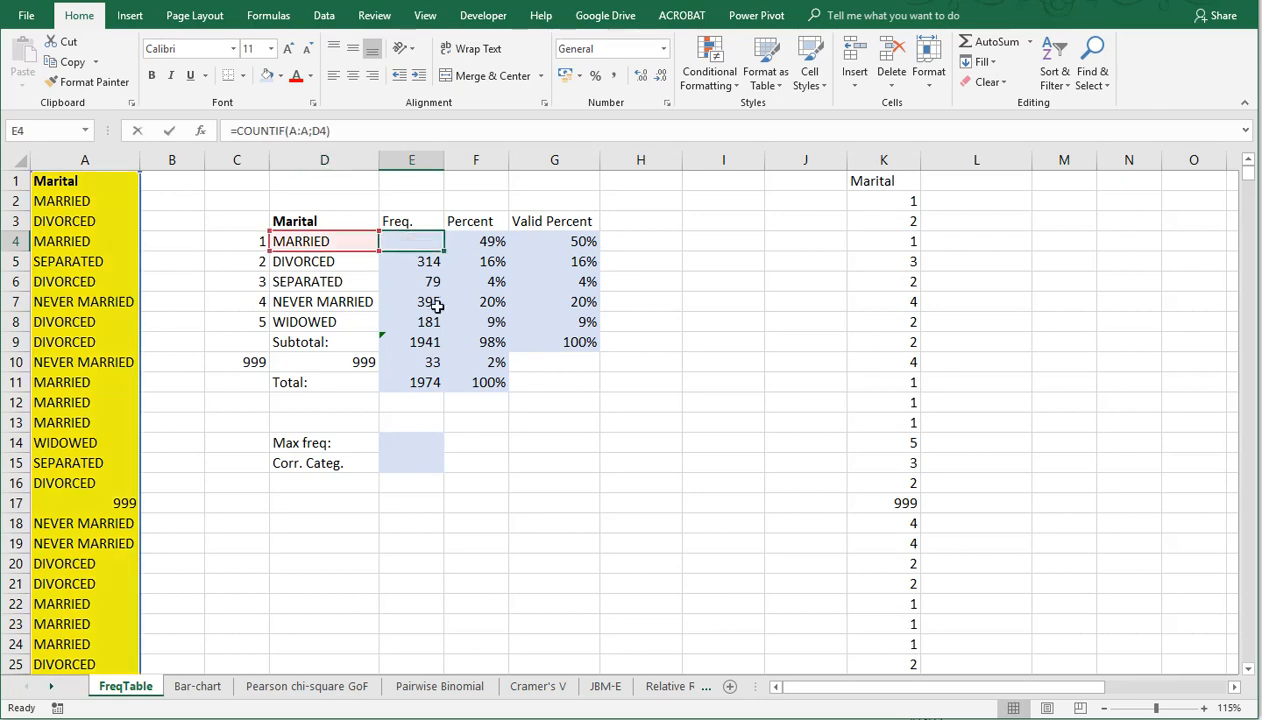
key("Escape")
left_click(490, 244)
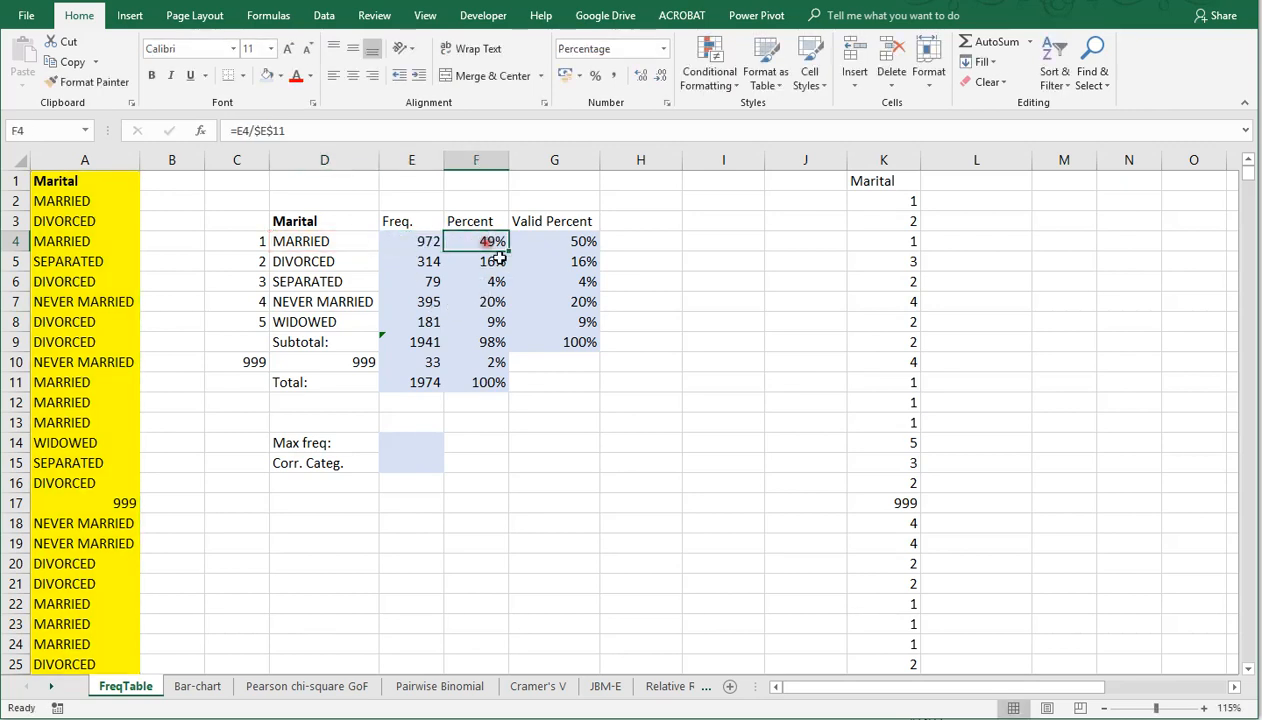
key("F2")
key("Escape")
left_click(568, 244)
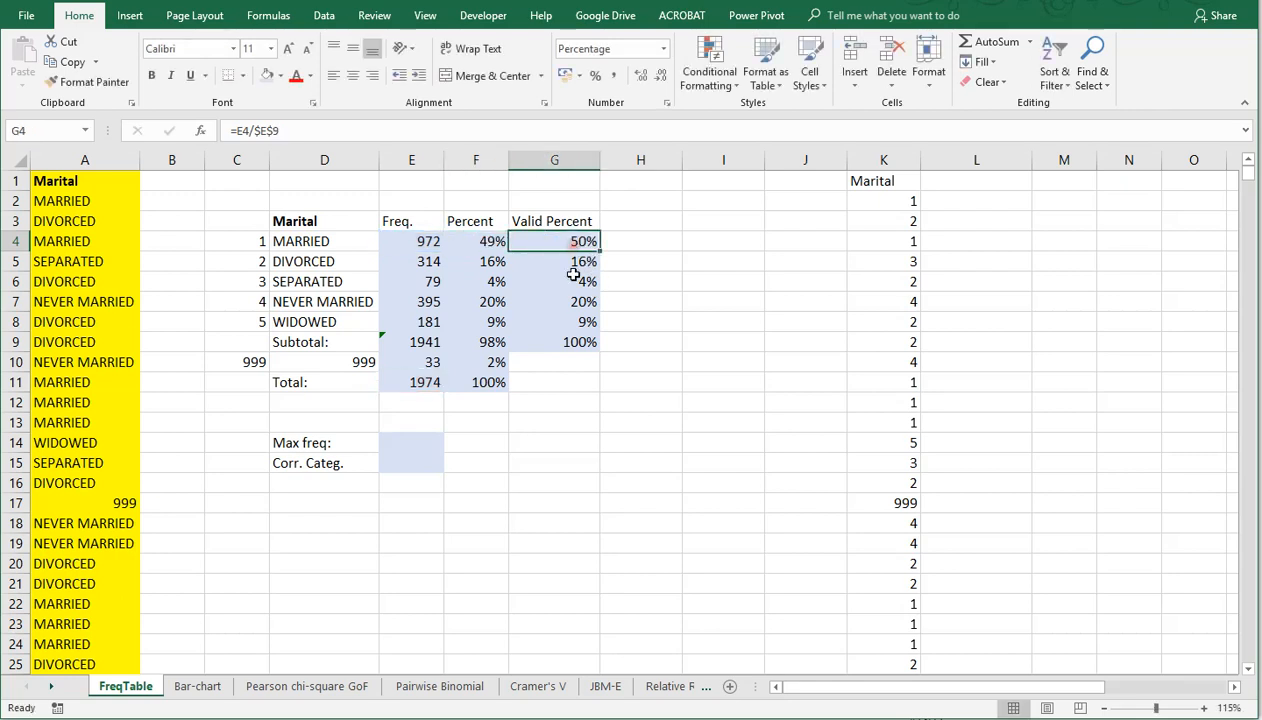
key("F2")
key("Escape")
Step: Review the missing-value code in D10 and compare the category frequencies in E4:E8 with their labels
left_click(314, 358)
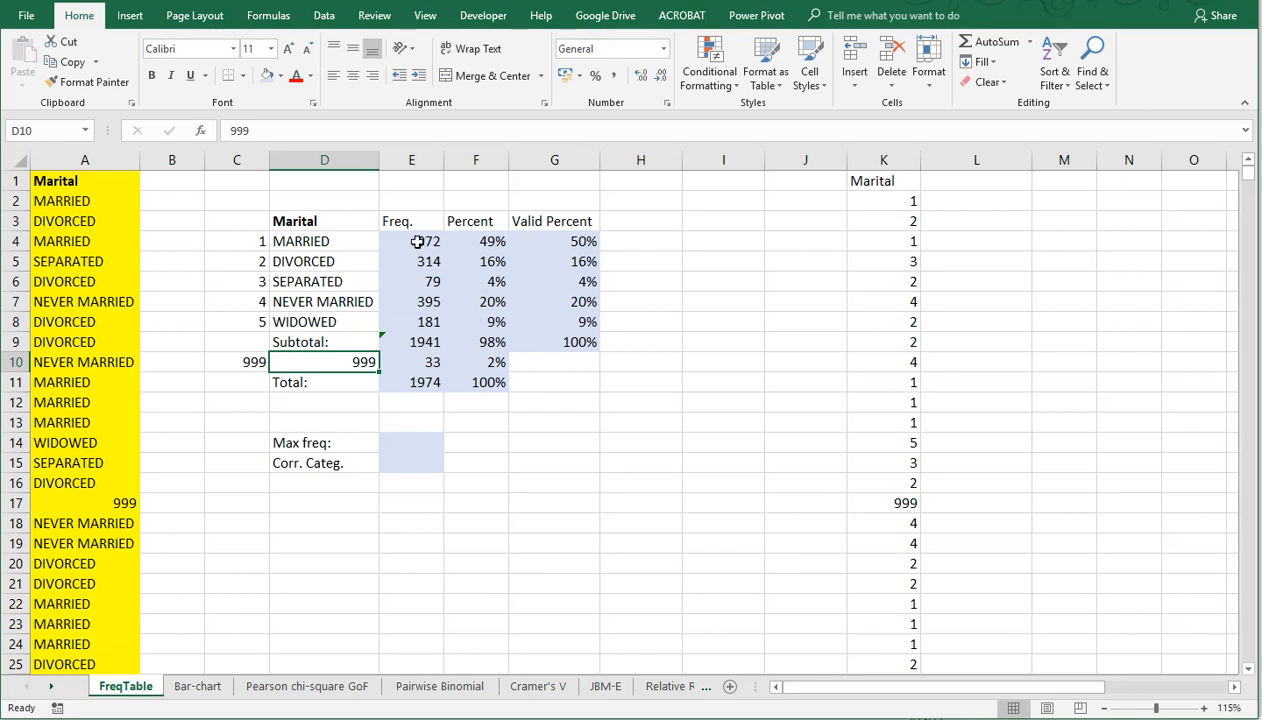
left_click_drag(417, 242, 418, 318)
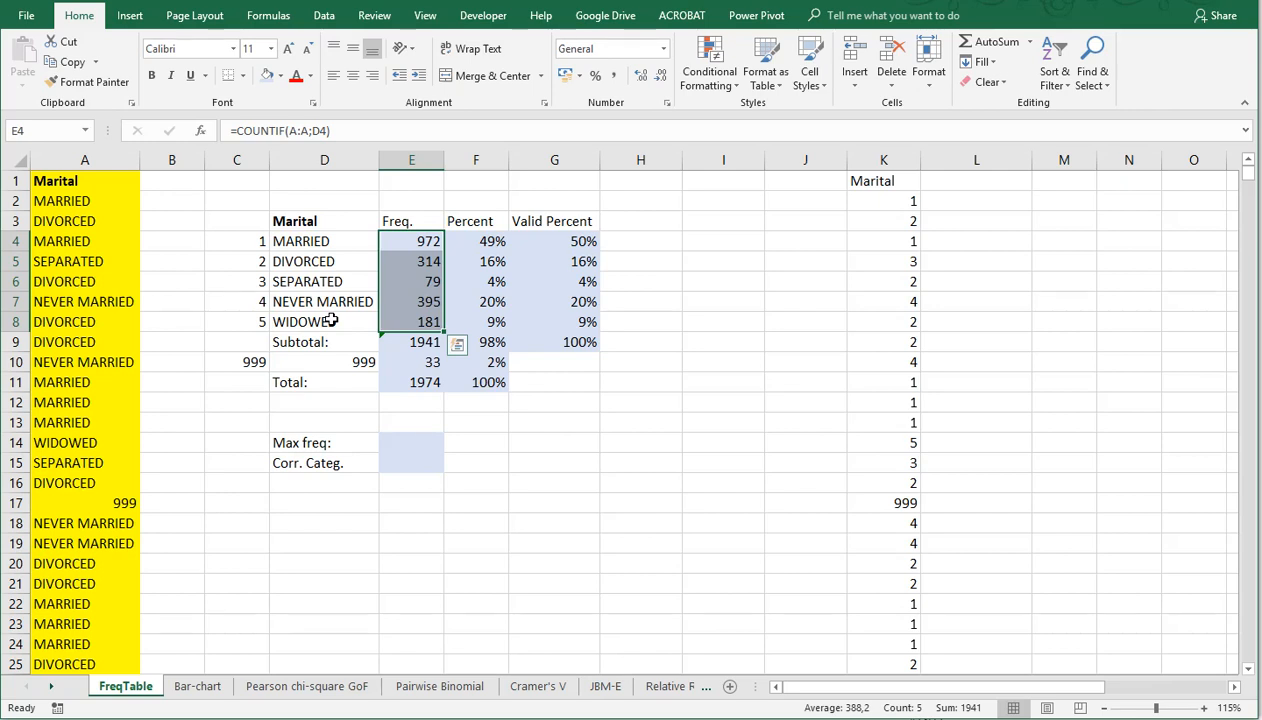
left_click(398, 240)
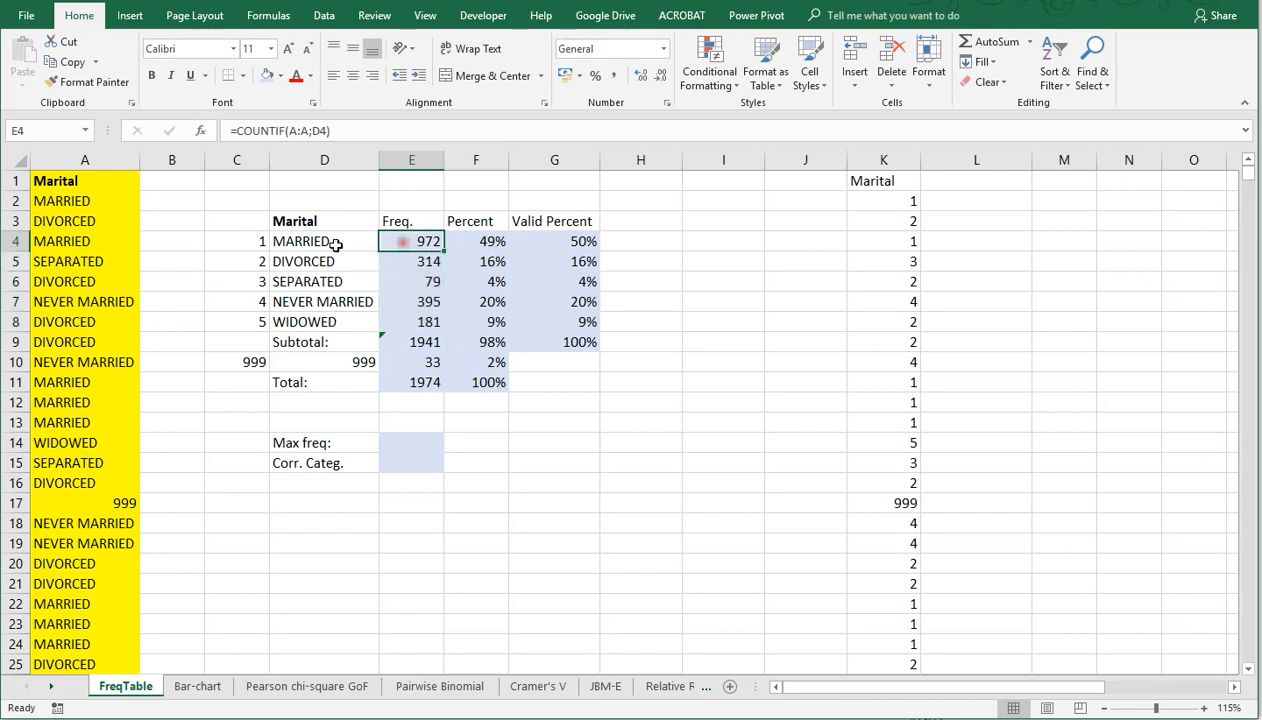
left_click(330, 242)
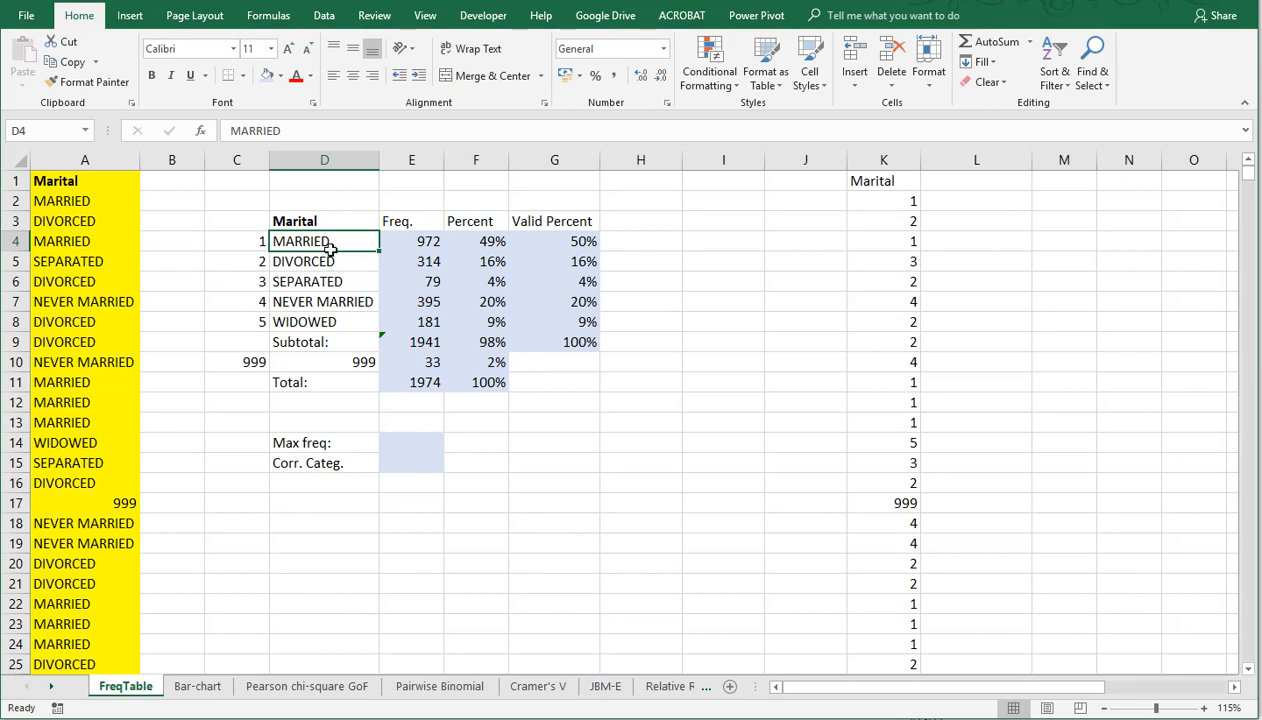
left_click_drag(318, 222, 552, 328)
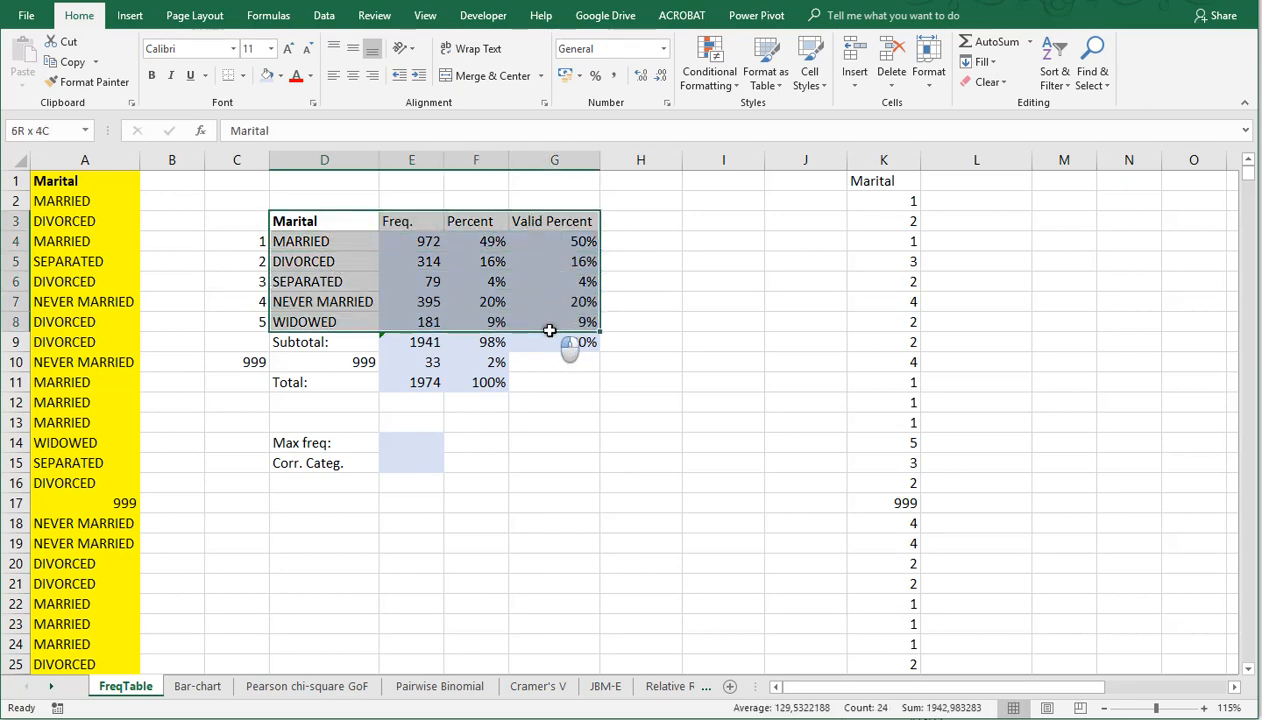
left_click(324, 20)
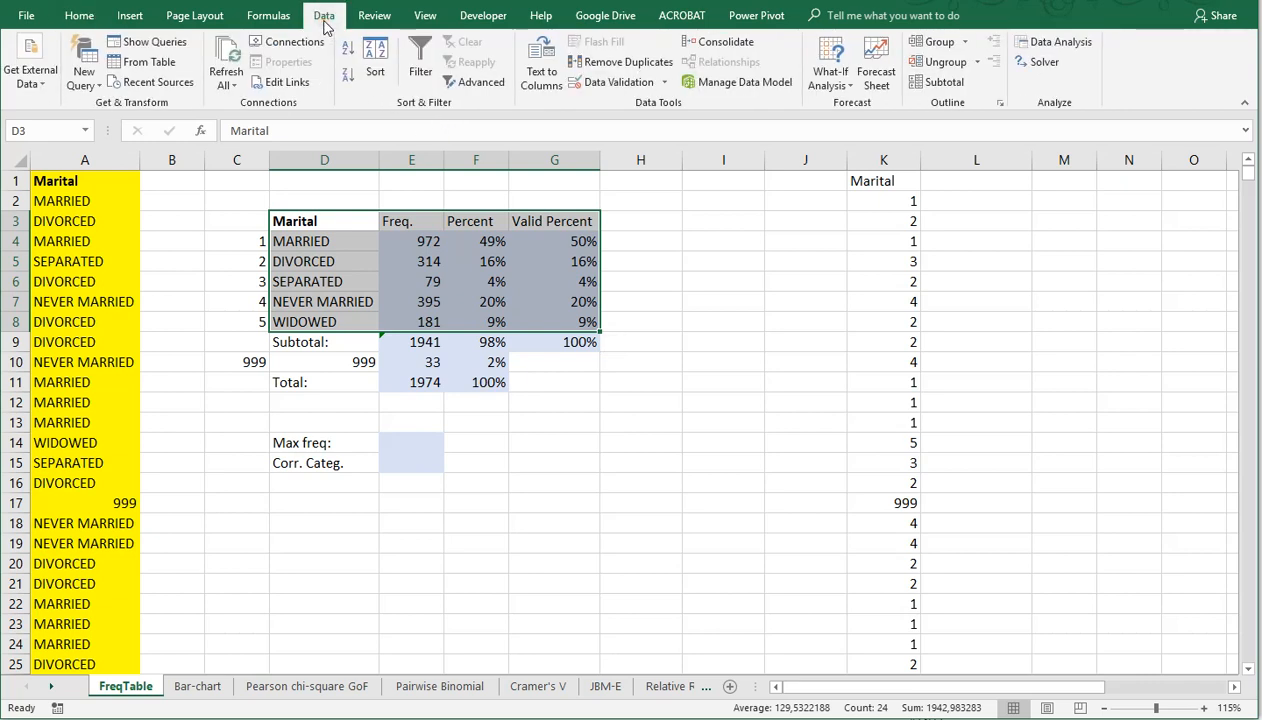
left_click(375, 62)
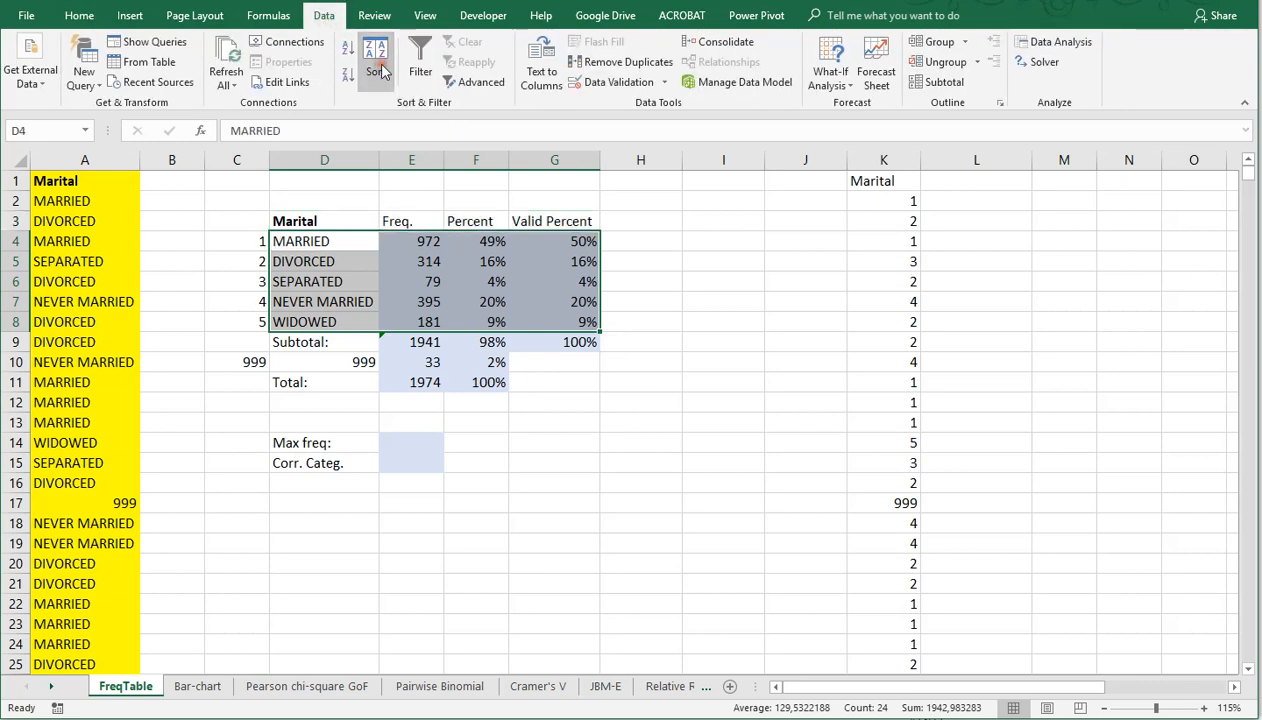
left_click_drag(915, 200, 731, 242)
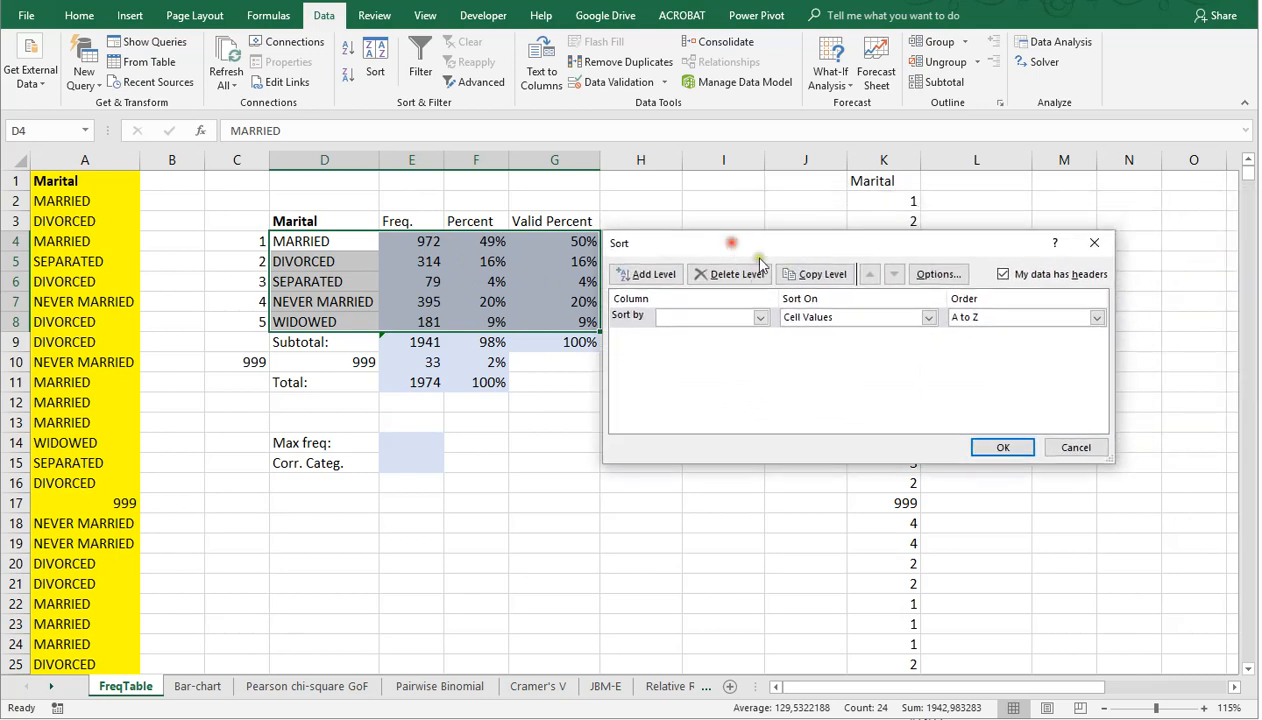
left_click(760, 317)
left_click(740, 345)
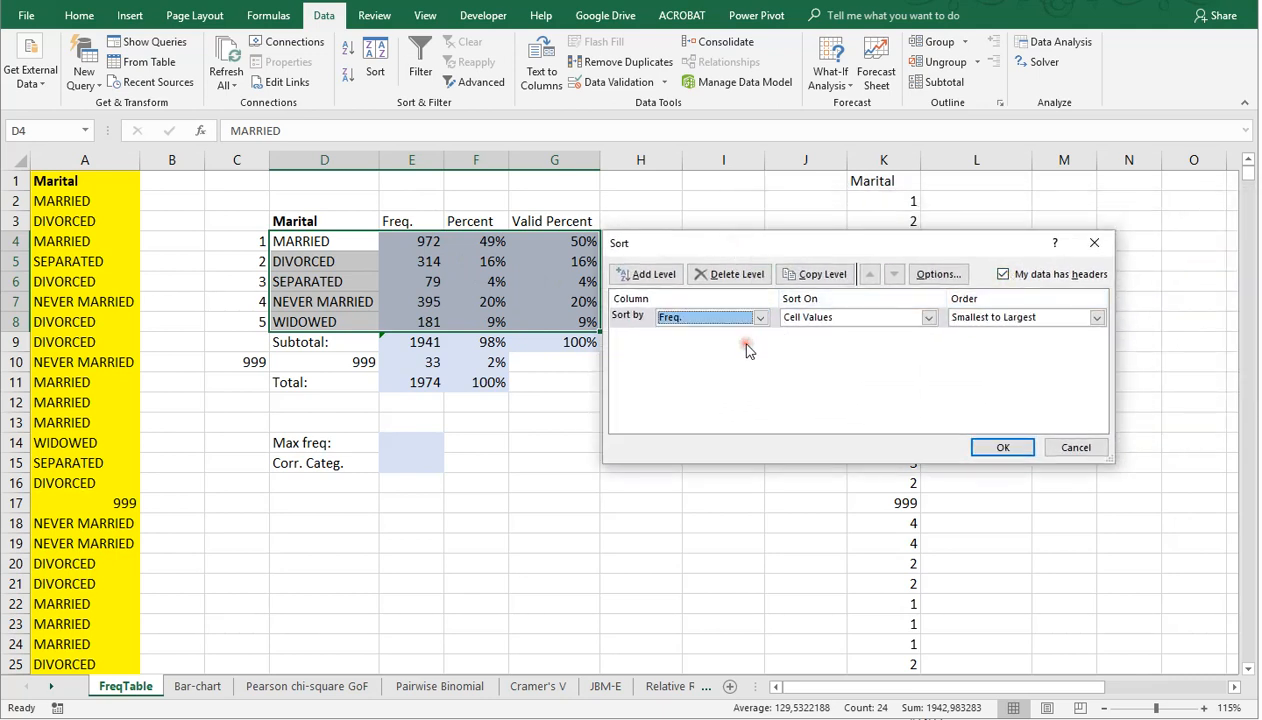
left_click(991, 323)
left_click(985, 342)
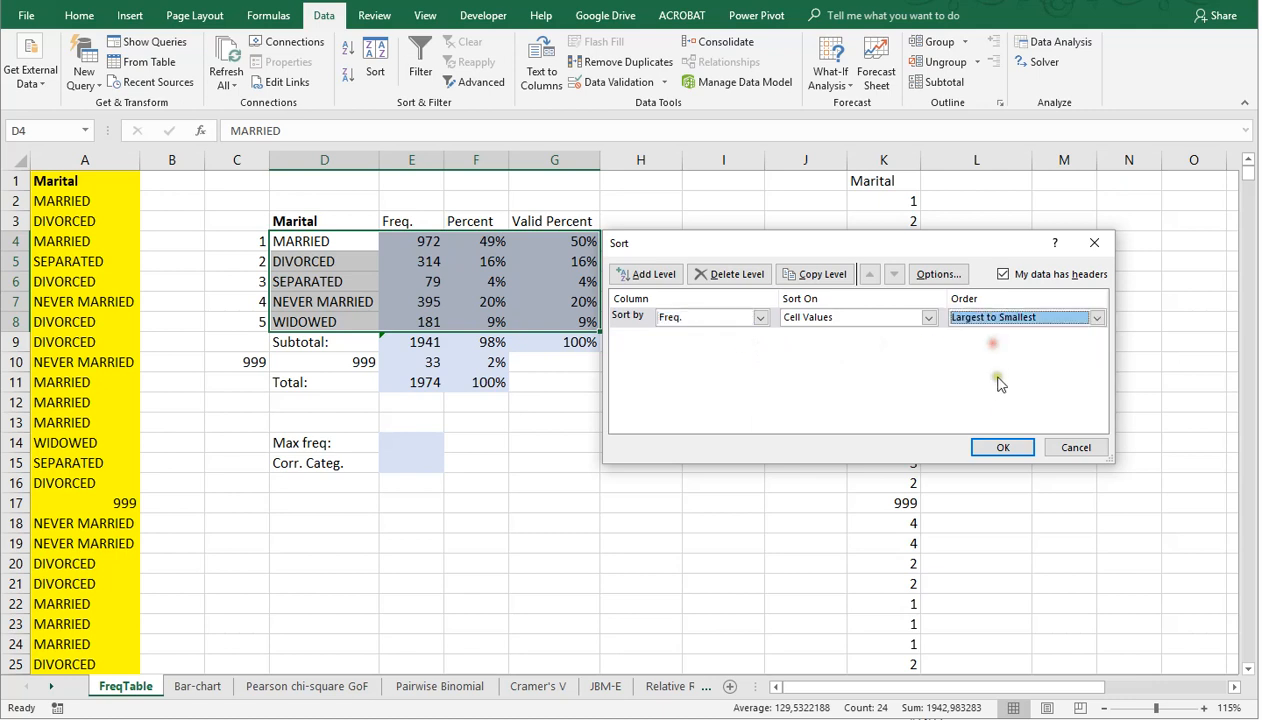
left_click(1076, 448)
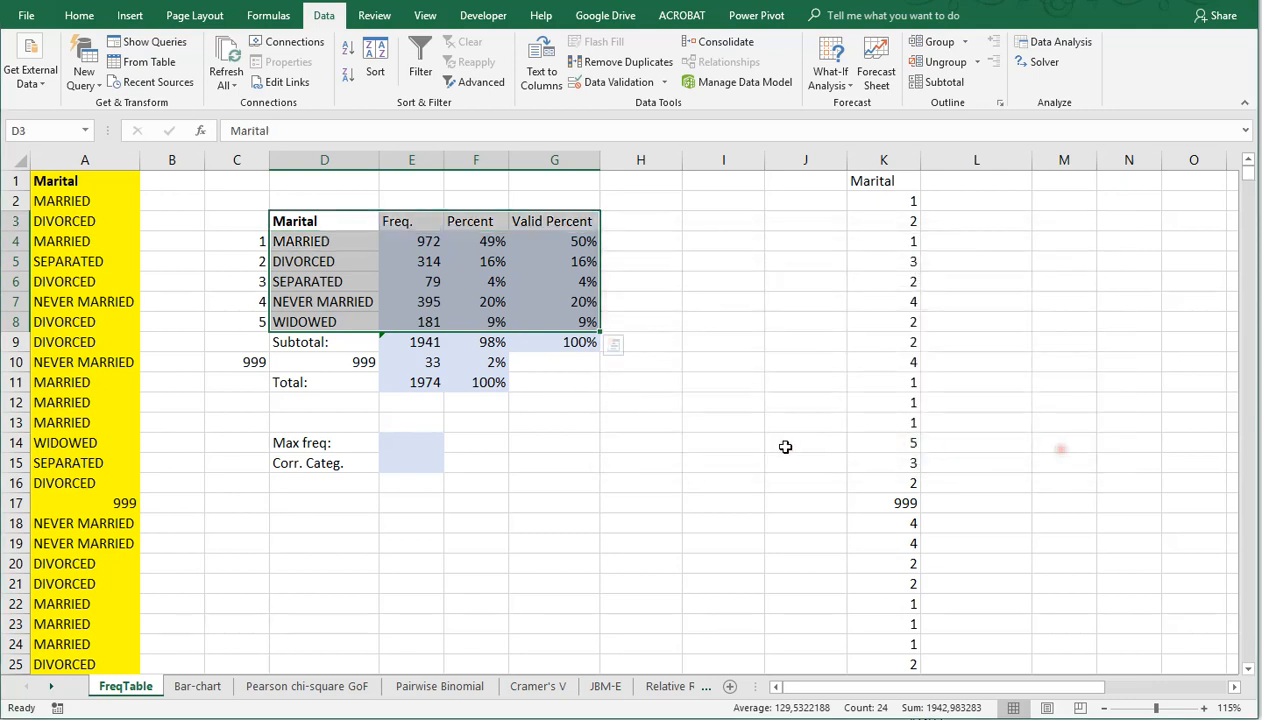
Step: Calculate the maximum frequency in E14 with the formula =MAX(E4:E8)
left_click(417, 444)
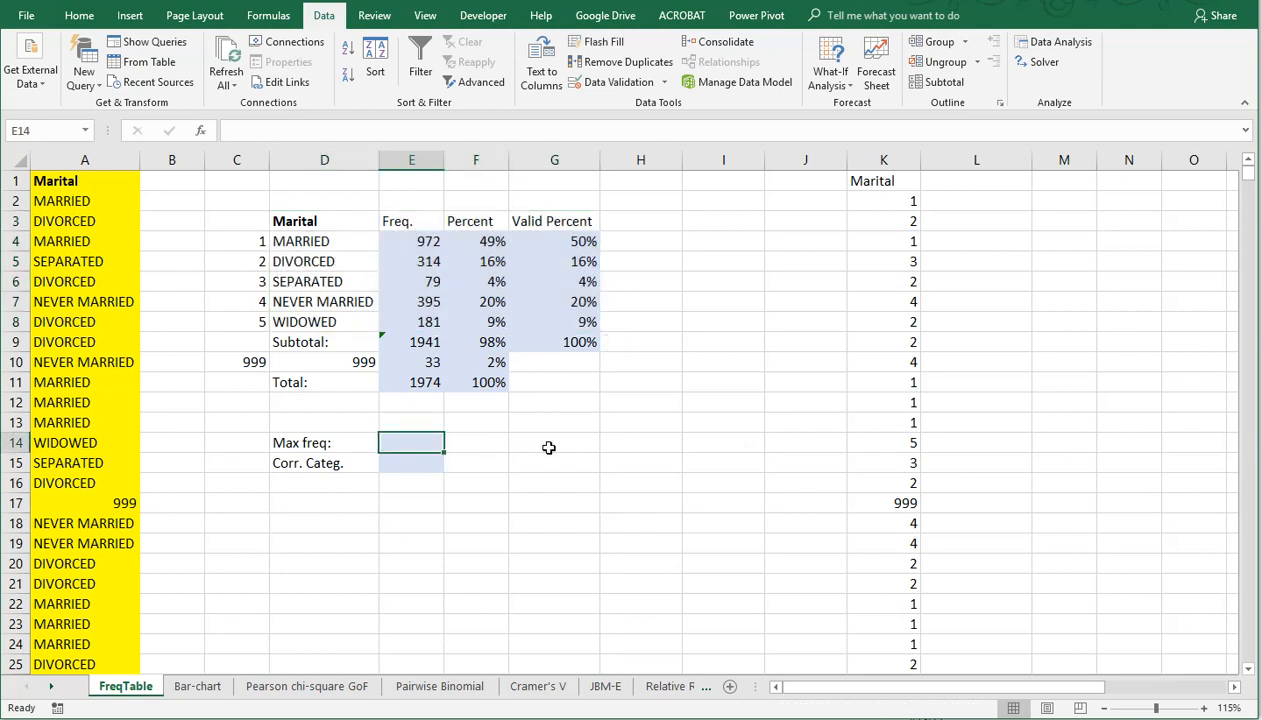
type("=max(")
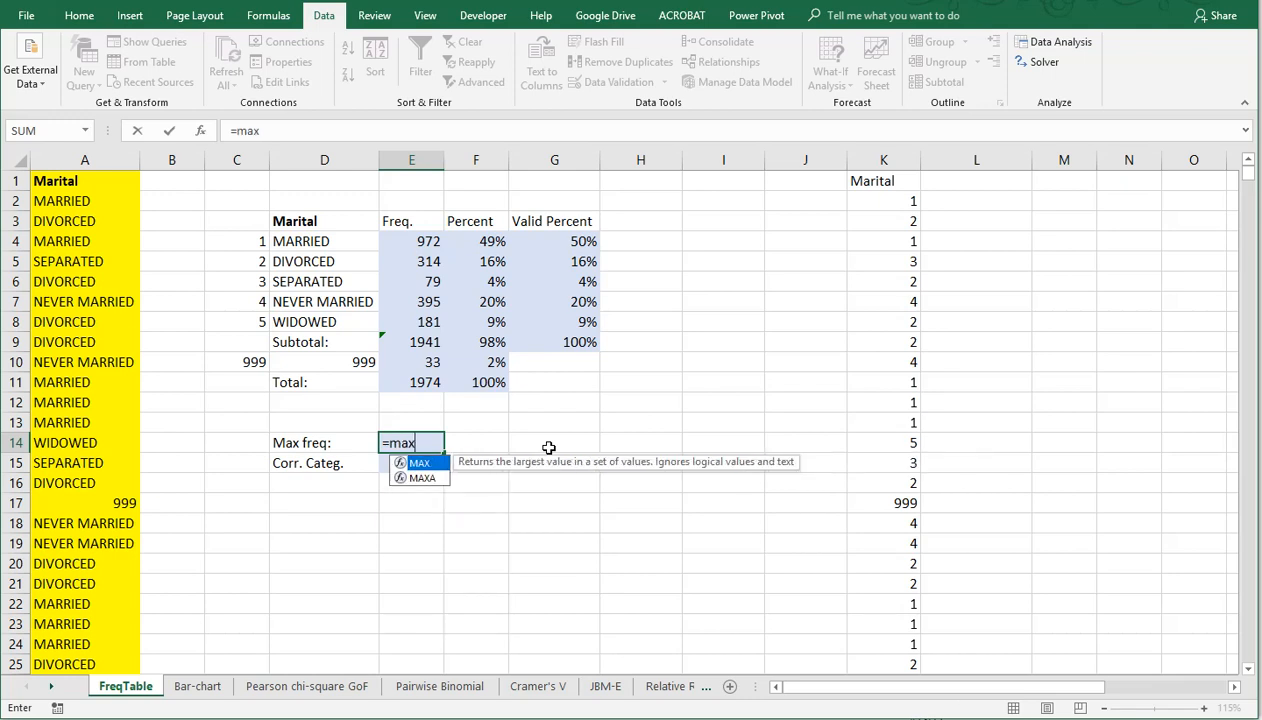
key("Up")
key("Up")
key("Up")
key("Up")
key("Up")
key("Up")
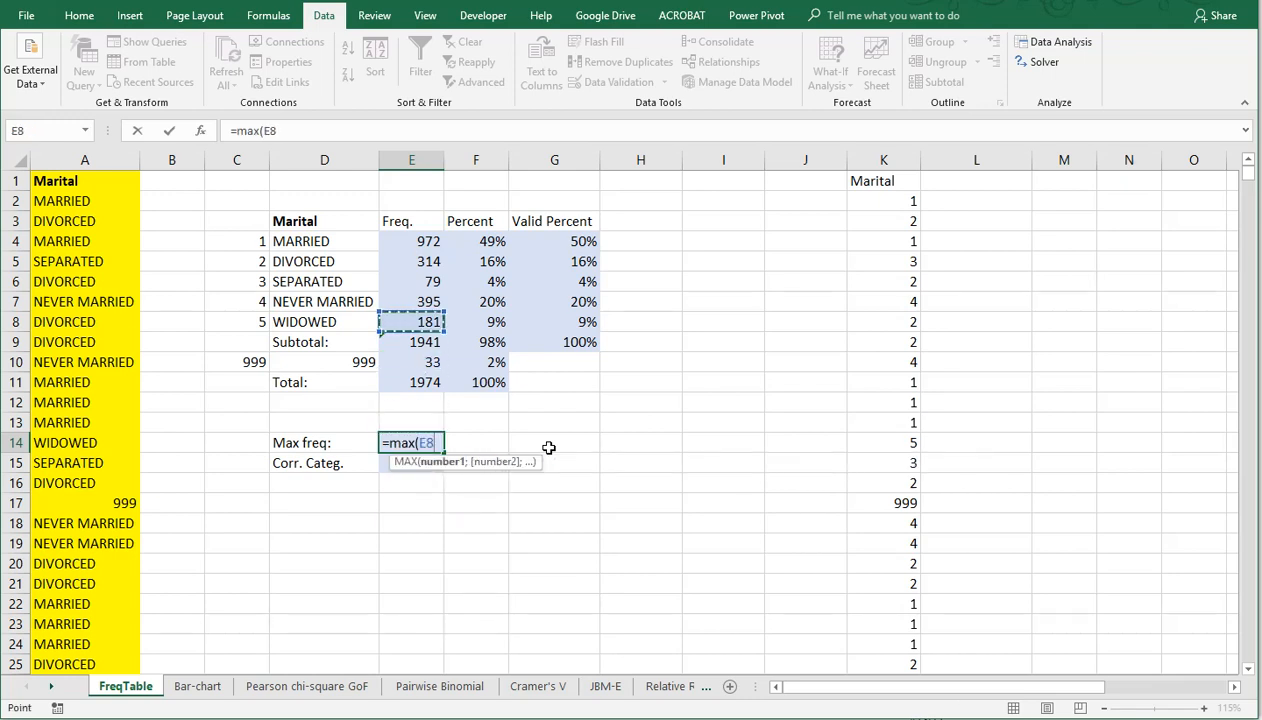
key("shift+Up")
key("shift+Up")
key("shift+Up")
key("shift+Up")
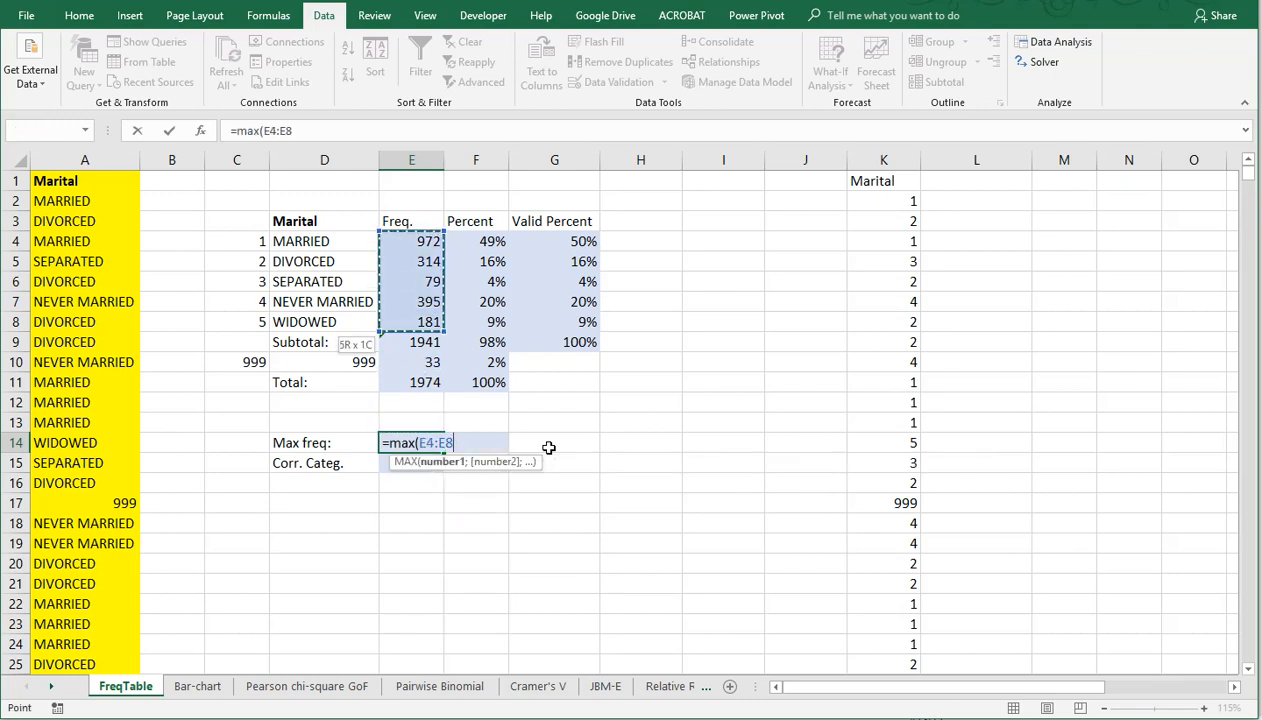
key("Return")
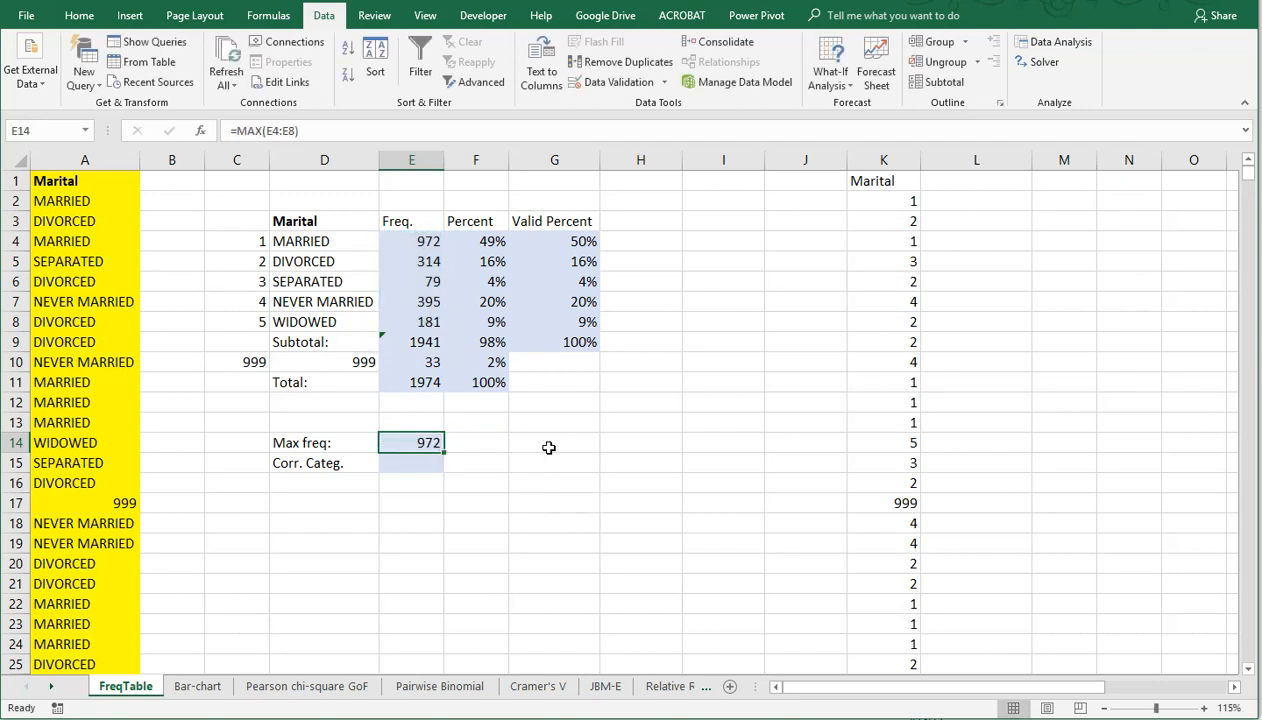
Step: Look up the category with the maximum frequency in E15 using =INDEX(D4:D8;MATCH(E14;E4:E8;0))
left_click_drag(296, 237, 326, 326)
left_click(414, 458)
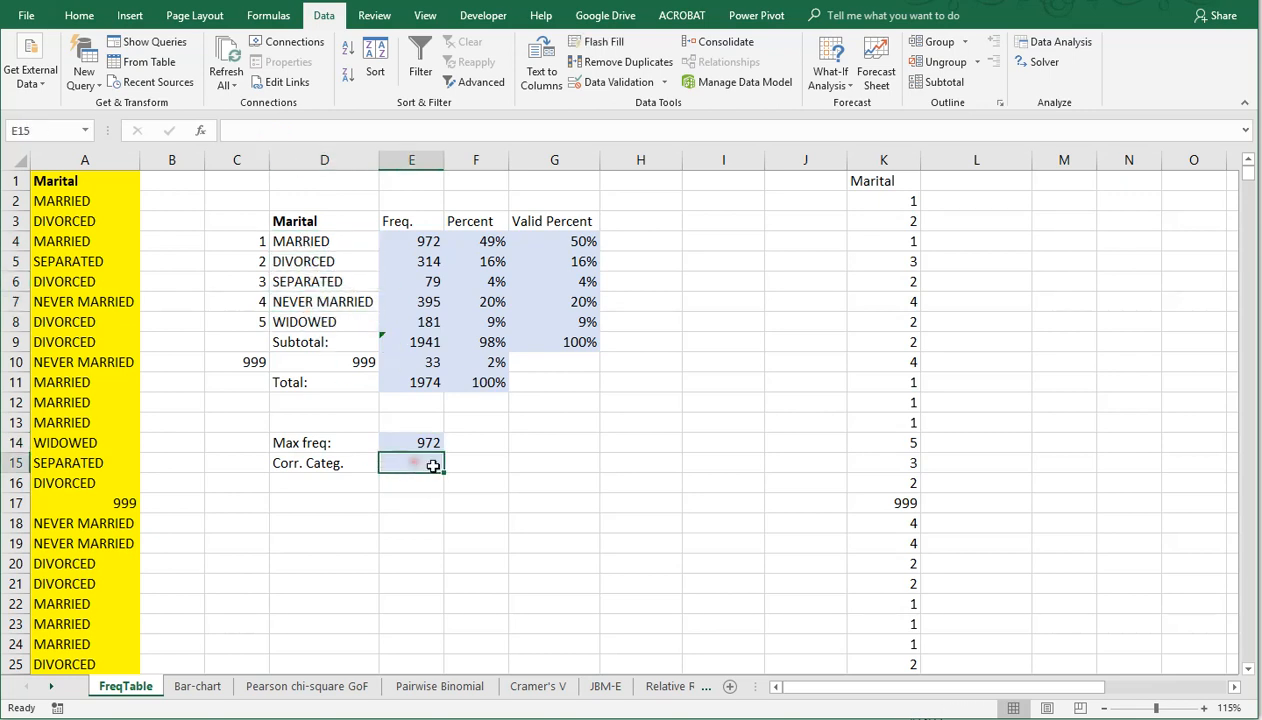
type("=ind")
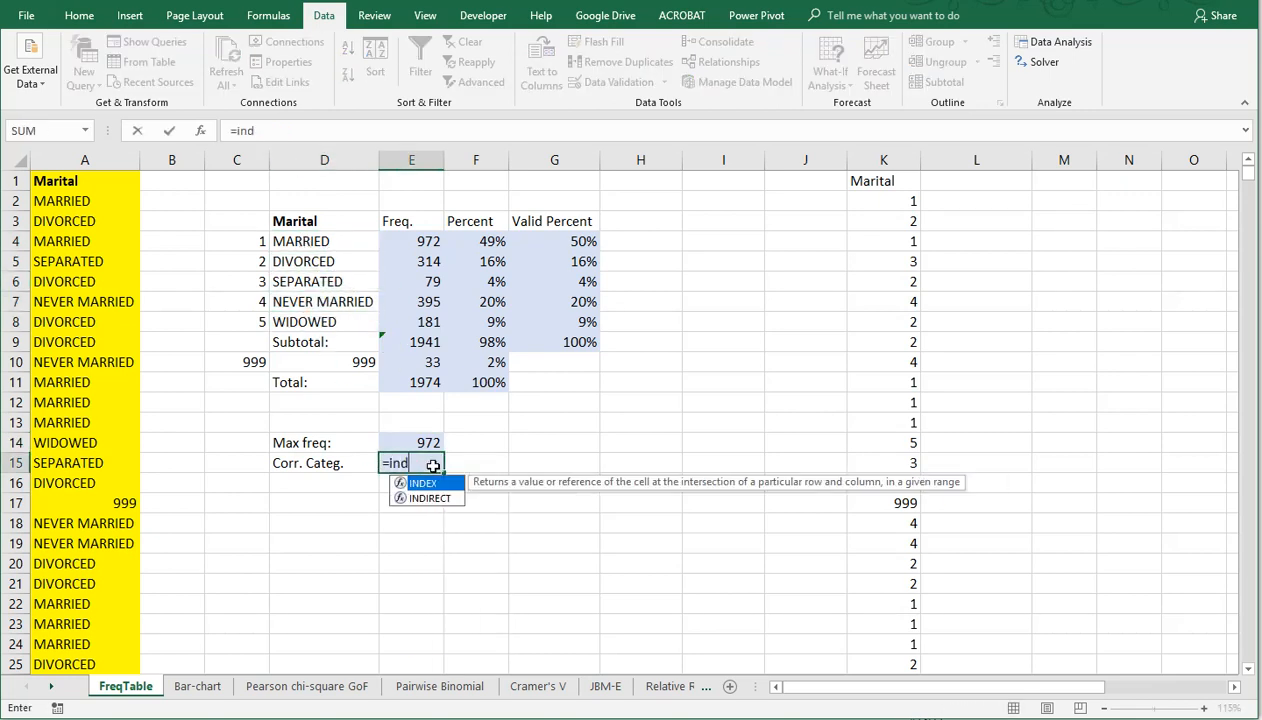
type("ex(")
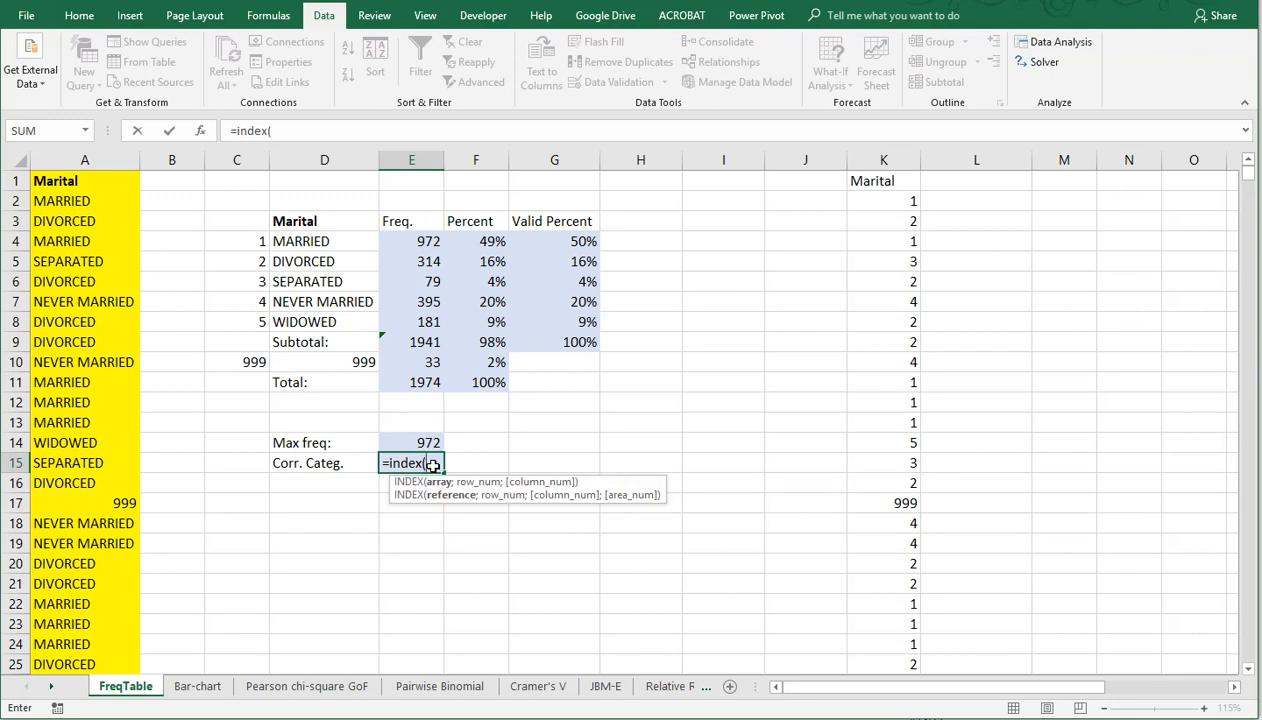
left_click_drag(308, 243, 312, 320)
type(";")
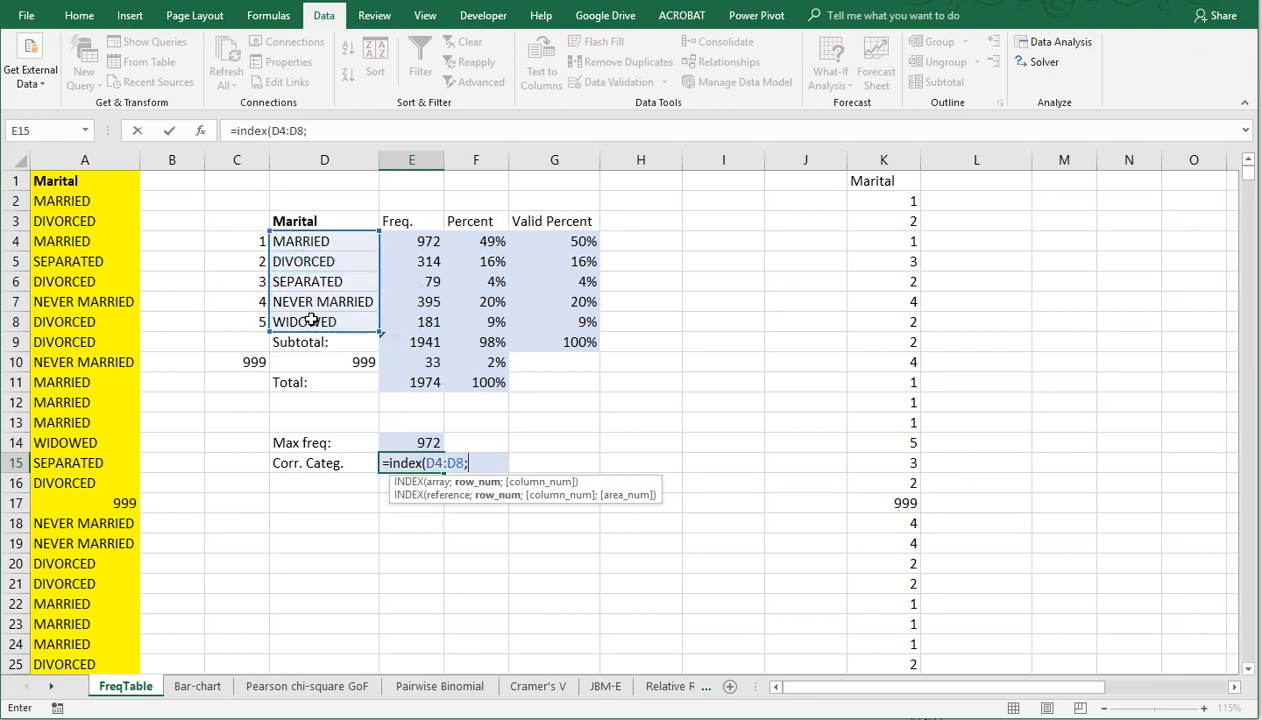
type("mat")
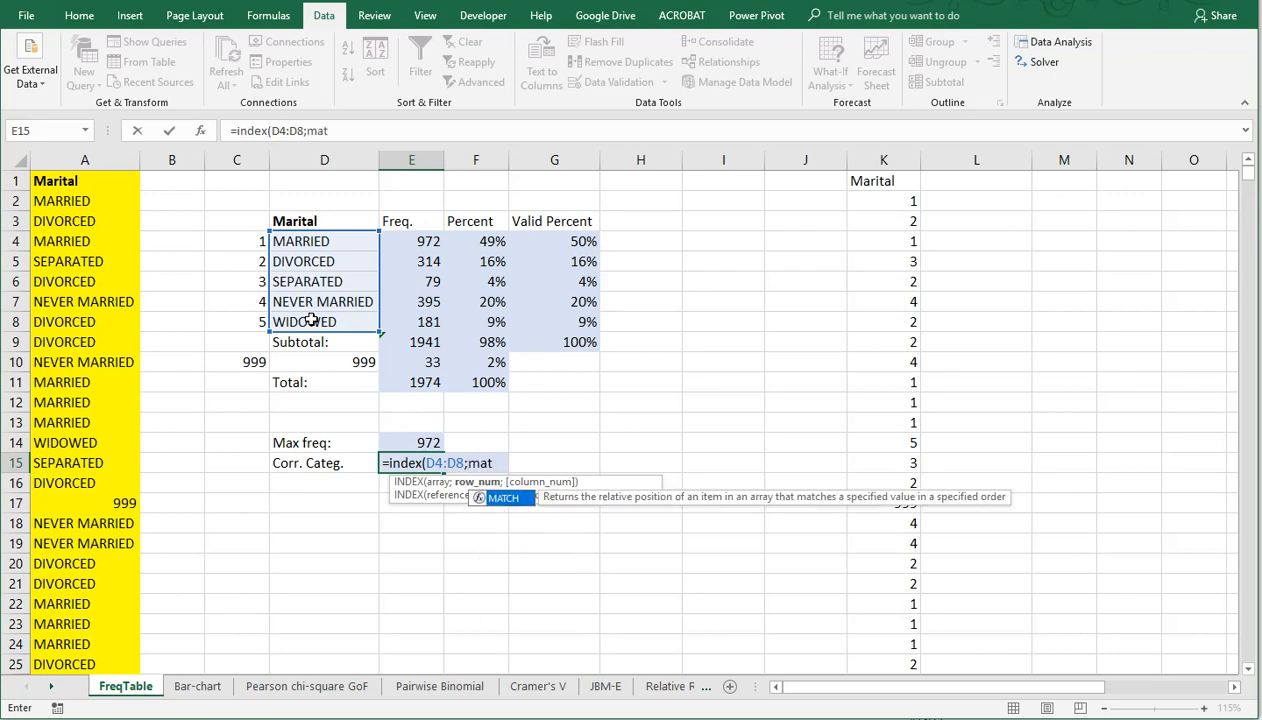
type("ch(")
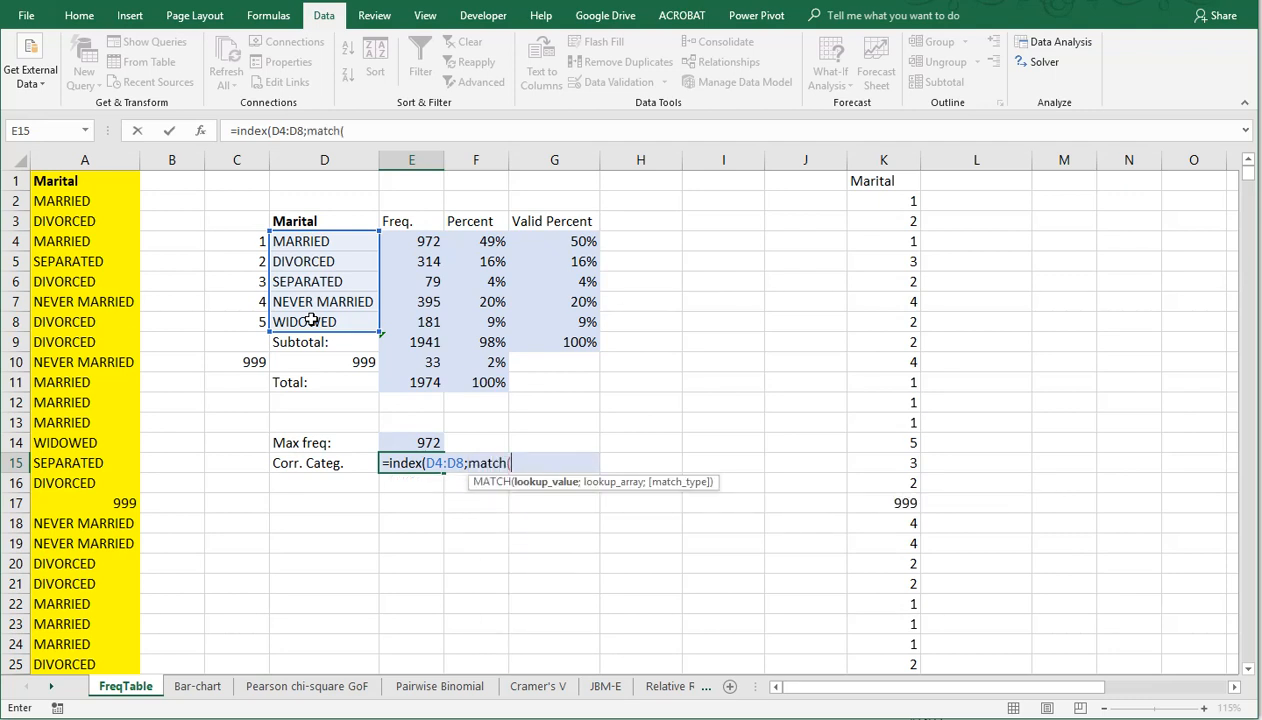
left_click(413, 440)
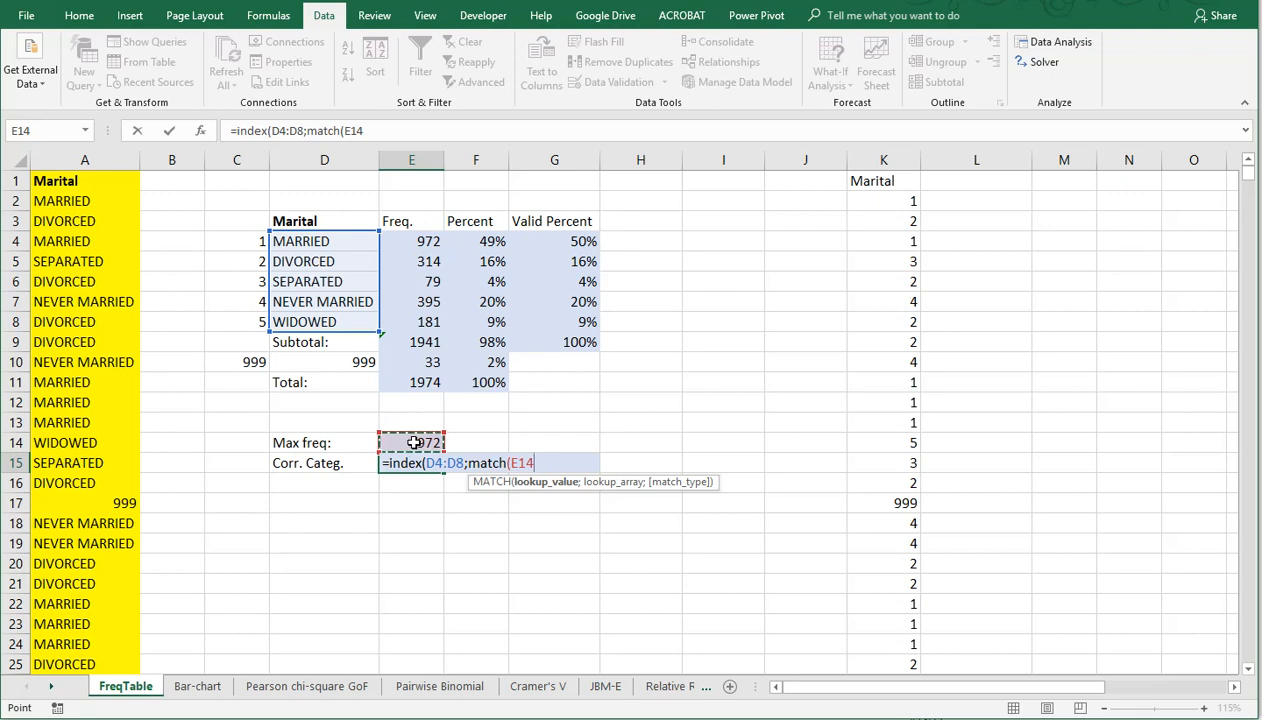
type(";")
left_click_drag(410, 241, 411, 326)
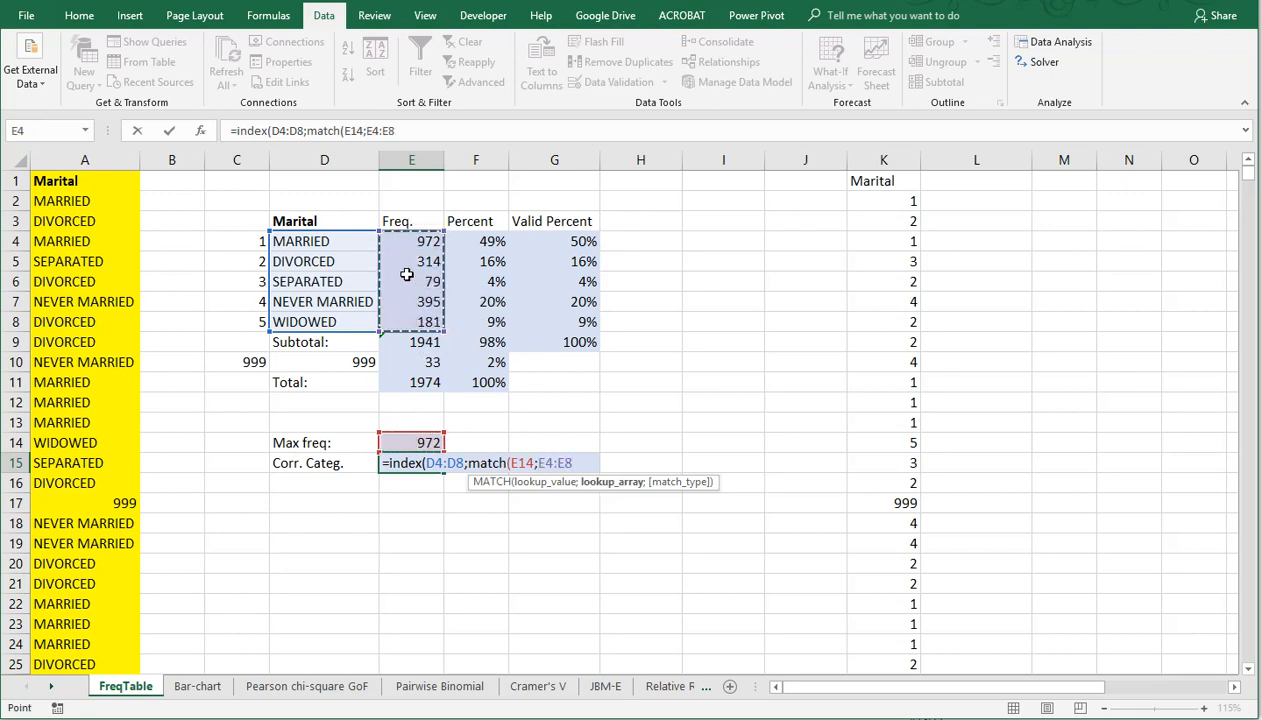
type(";0")
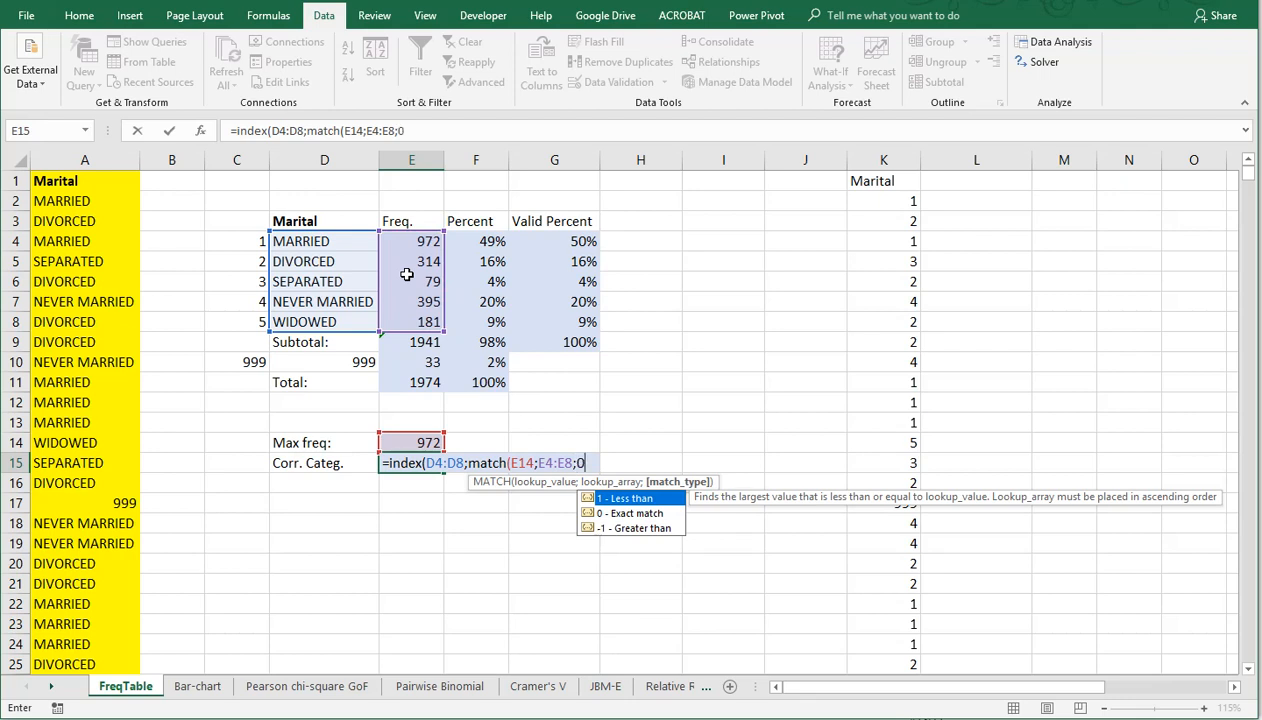
type(")")
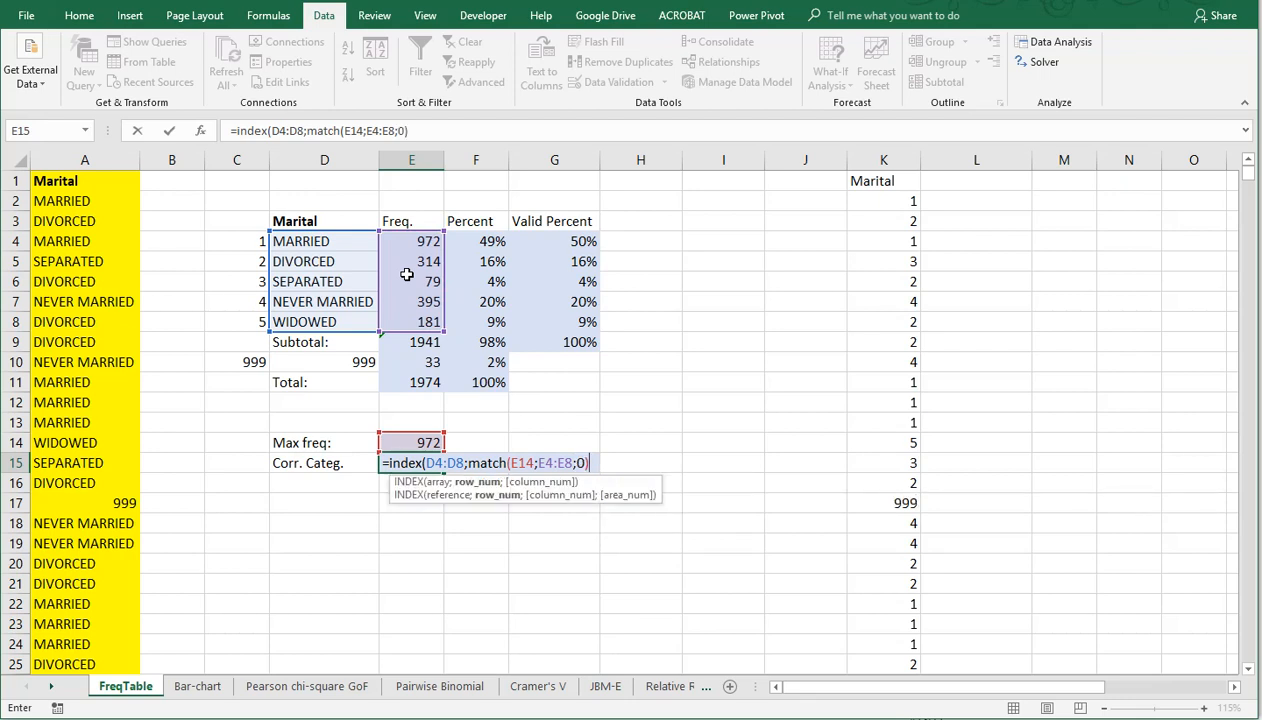
type(")")
key("ctrl+Return")
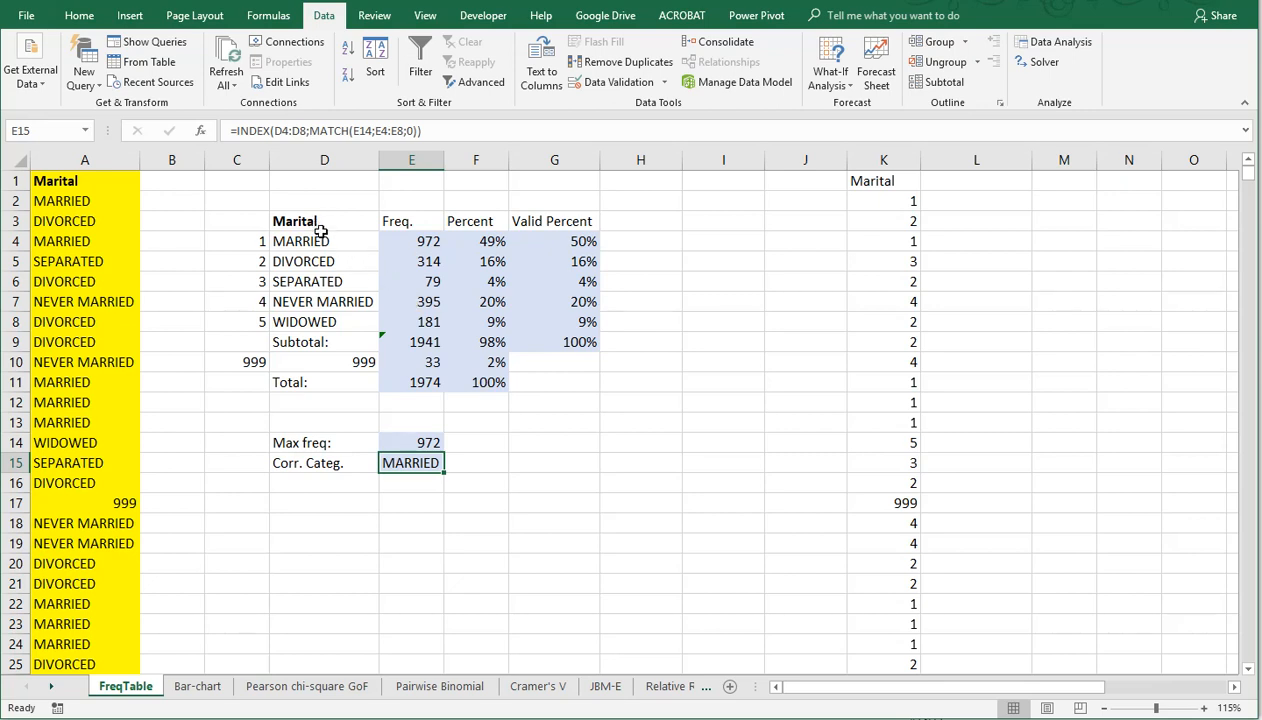
Step: Add the column header "Is max" in H3 beside the Valid Percent column
left_click(628, 226)
type("I")
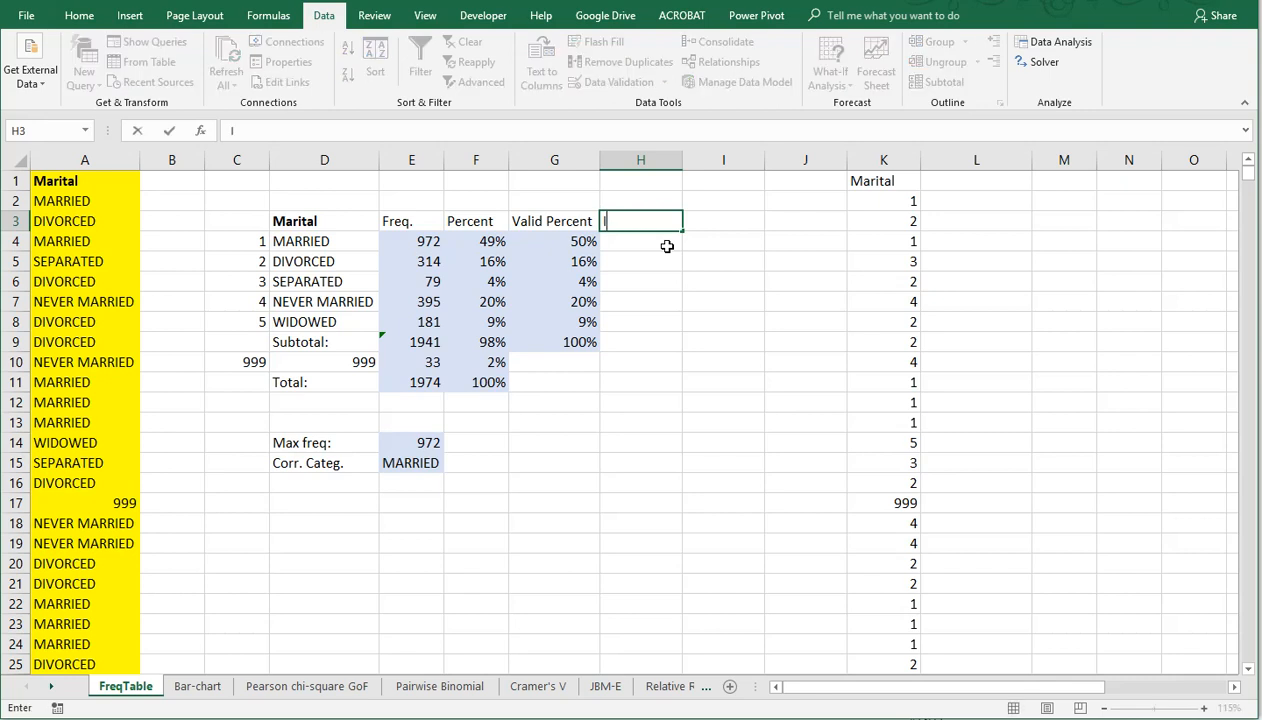
type("s max")
key("Return")
Step: Return the category with the maximum frequency in H4 using =IF(E4=$E$14;D4;"") and fill the formula down to H8
type("=")
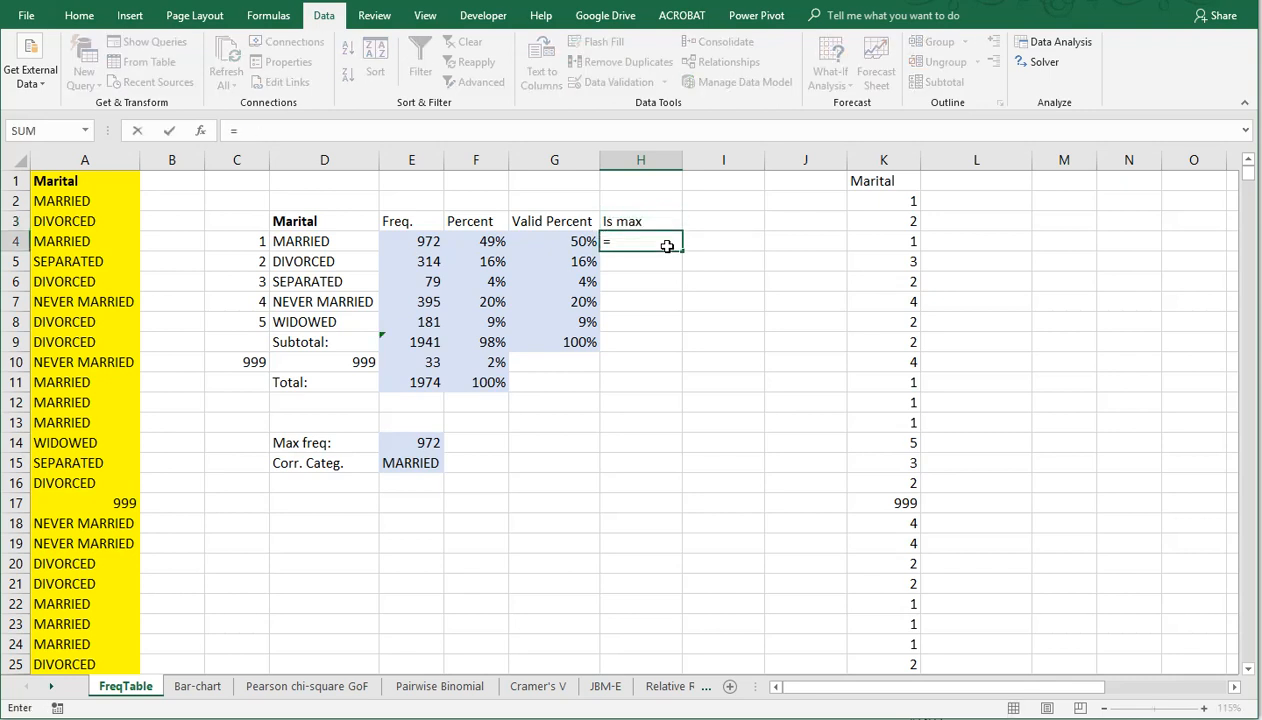
type("if(")
key("Left")
key("Left")
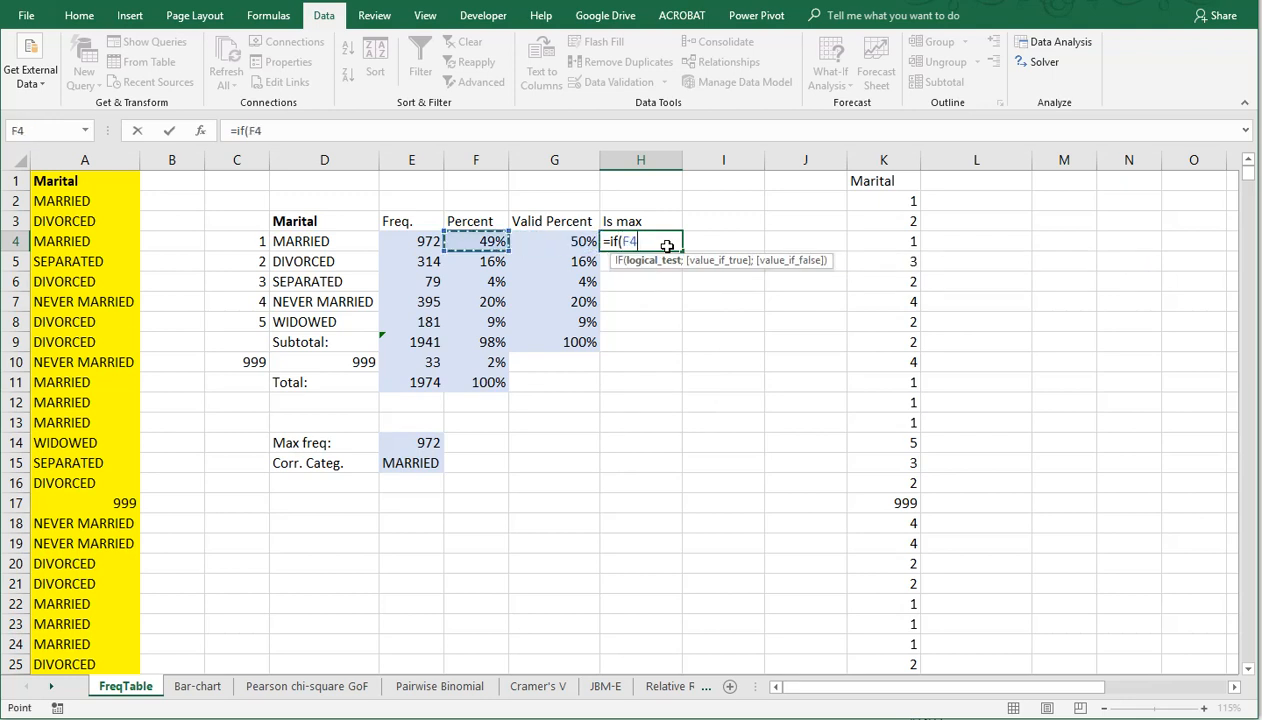
key("Left")
type("=")
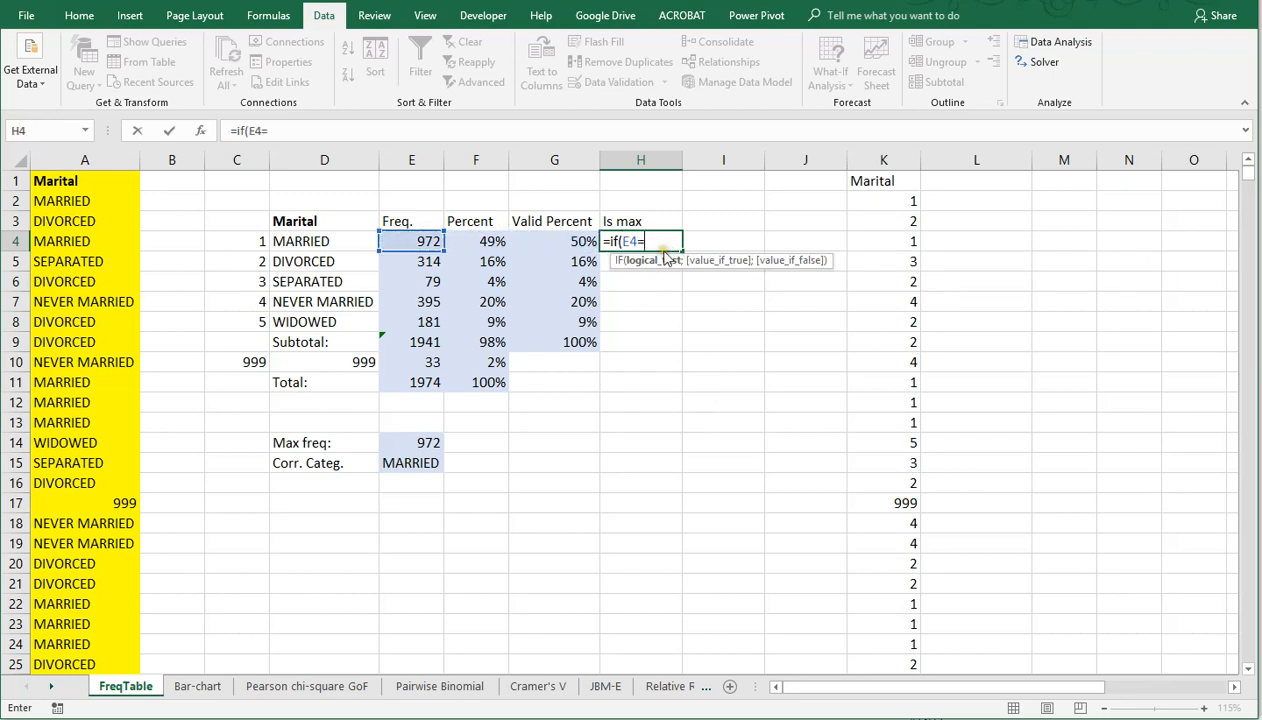
left_click(422, 443)
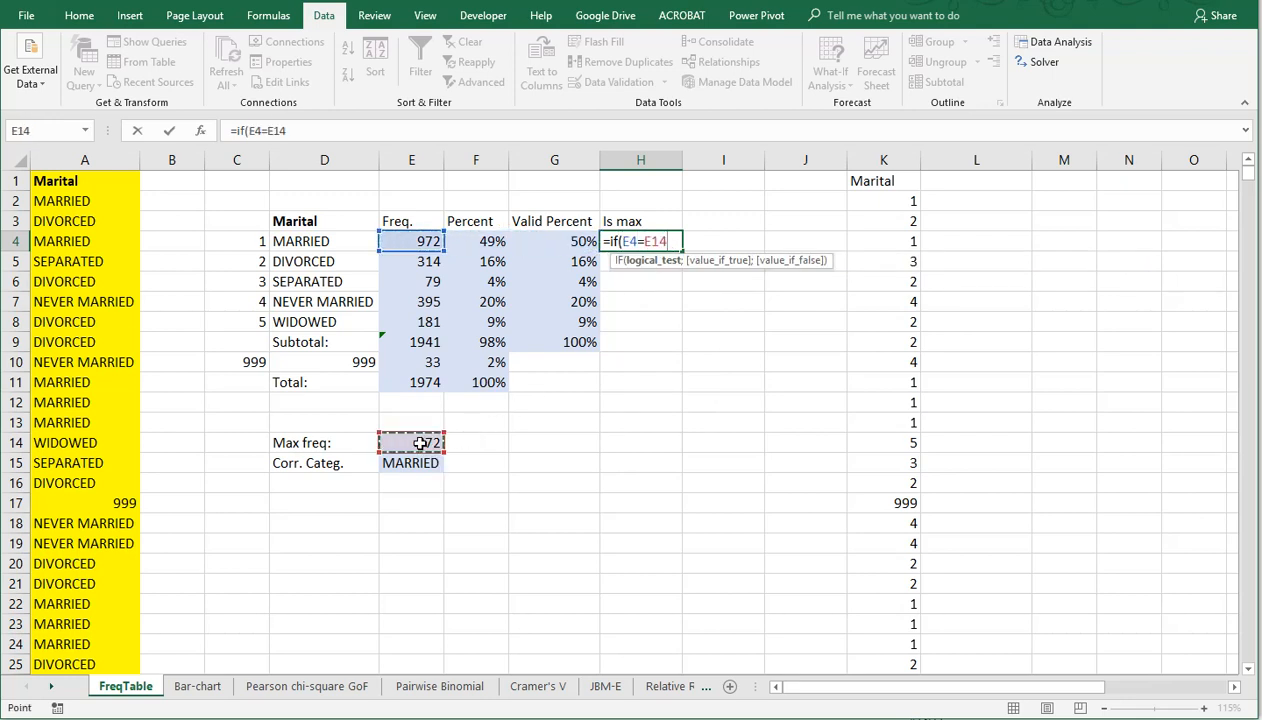
key("F4")
type(";")
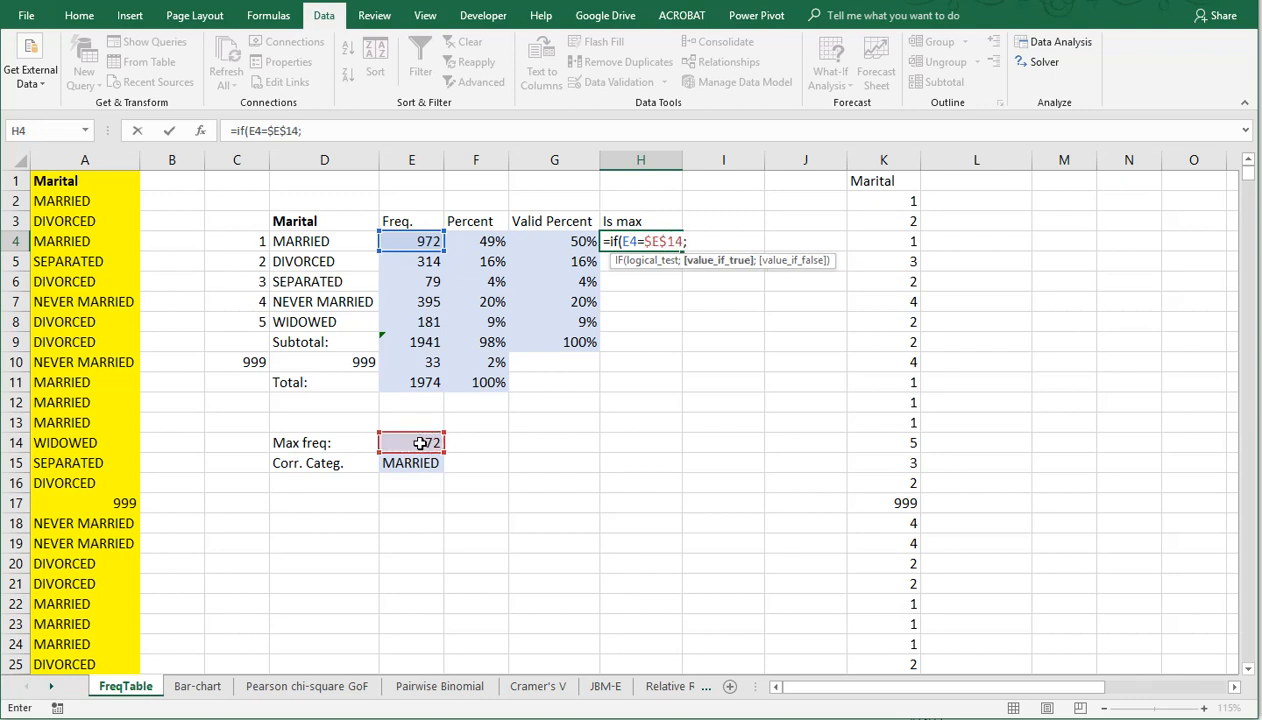
left_click(338, 242)
type(";")
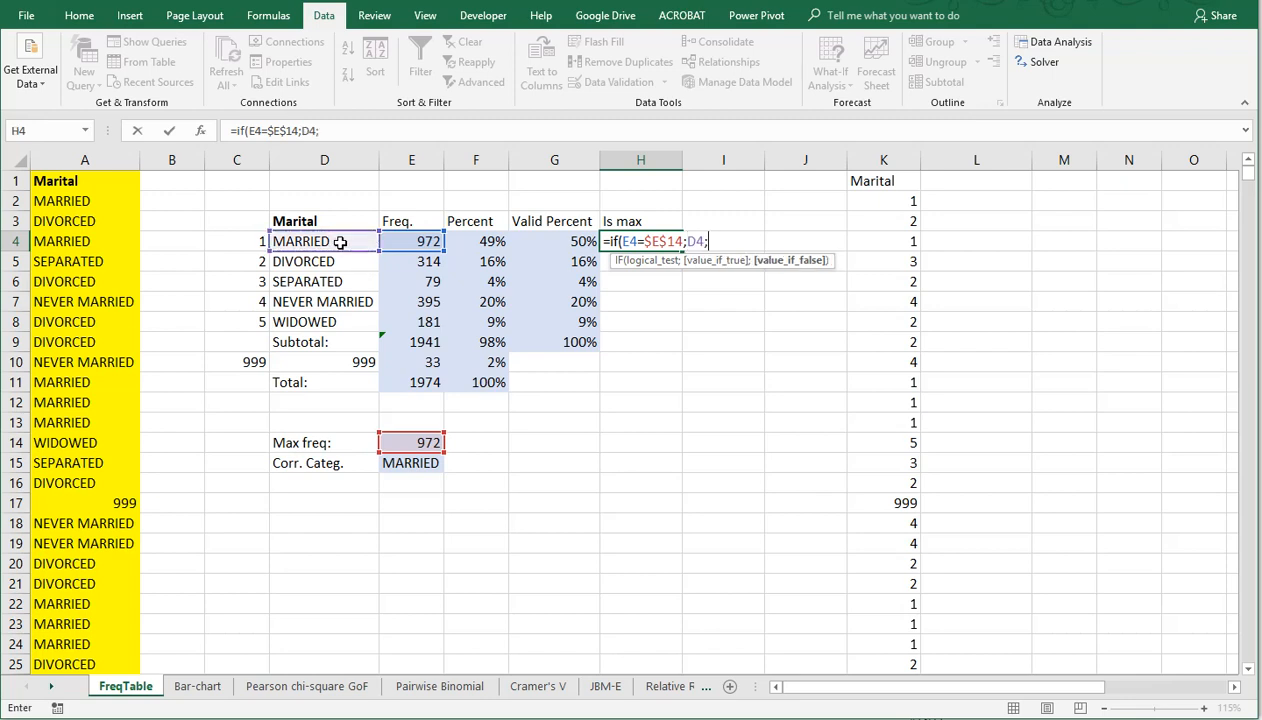
type("\"\")")
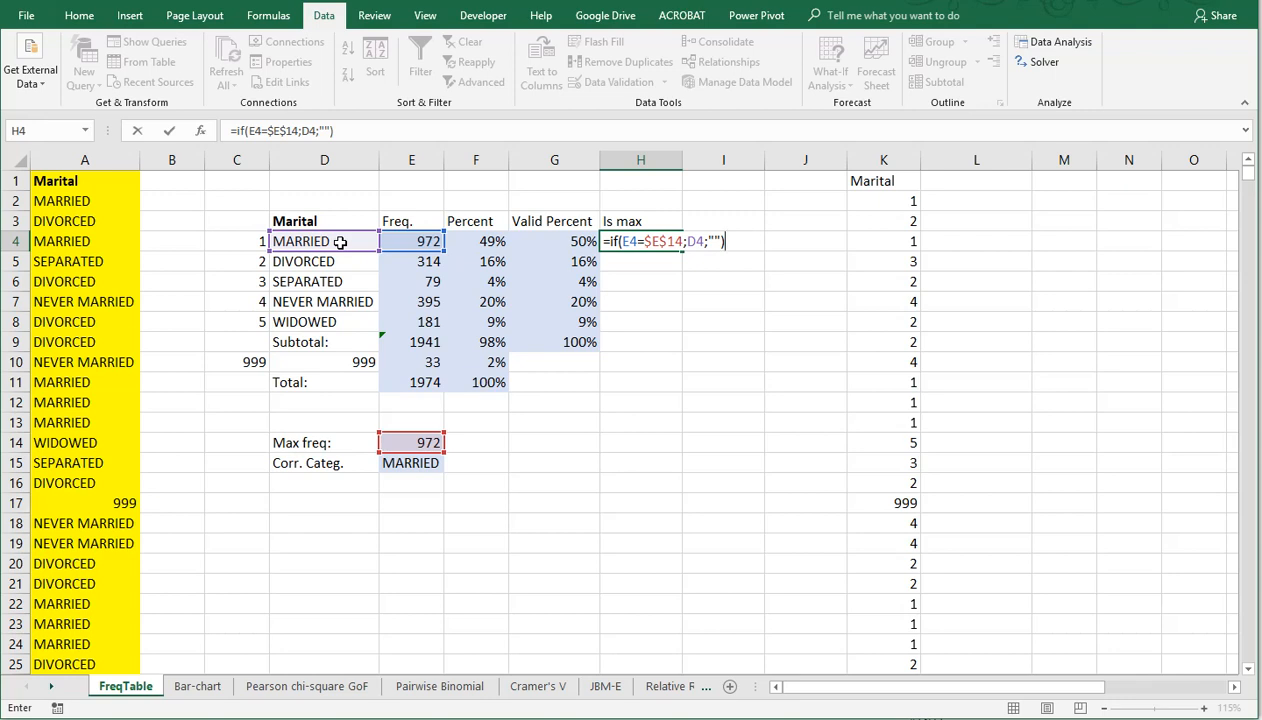
key("ctrl+Return")
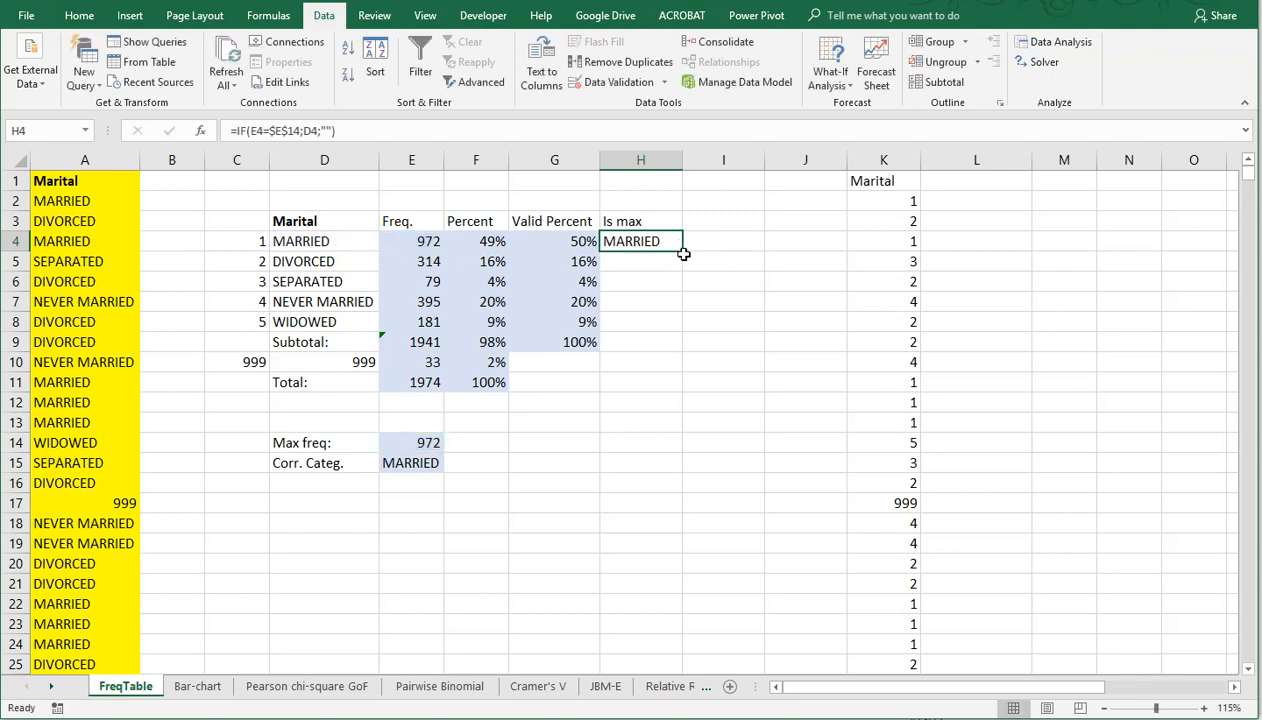
left_click_drag(681, 250, 680, 335)
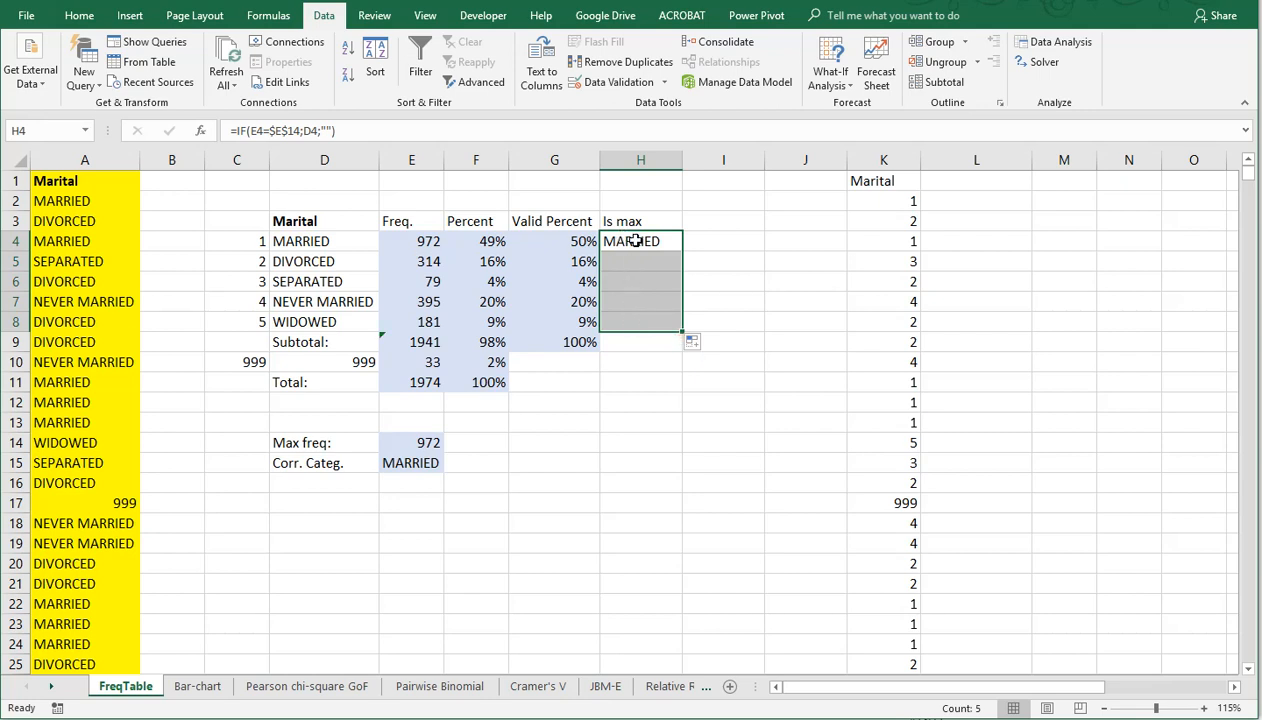
Step: Overwrite the SEPARATED frequency in E6 with 972 to simulate a tie for the maximum
left_click(405, 283)
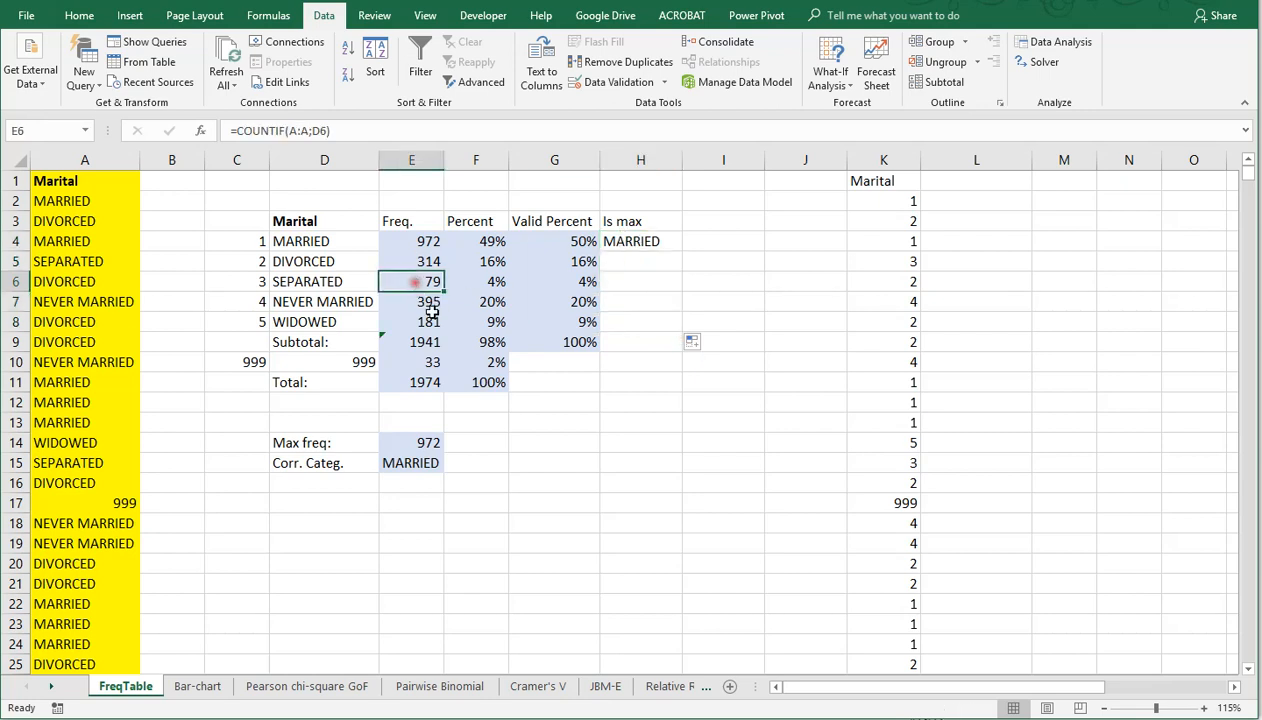
type("972")
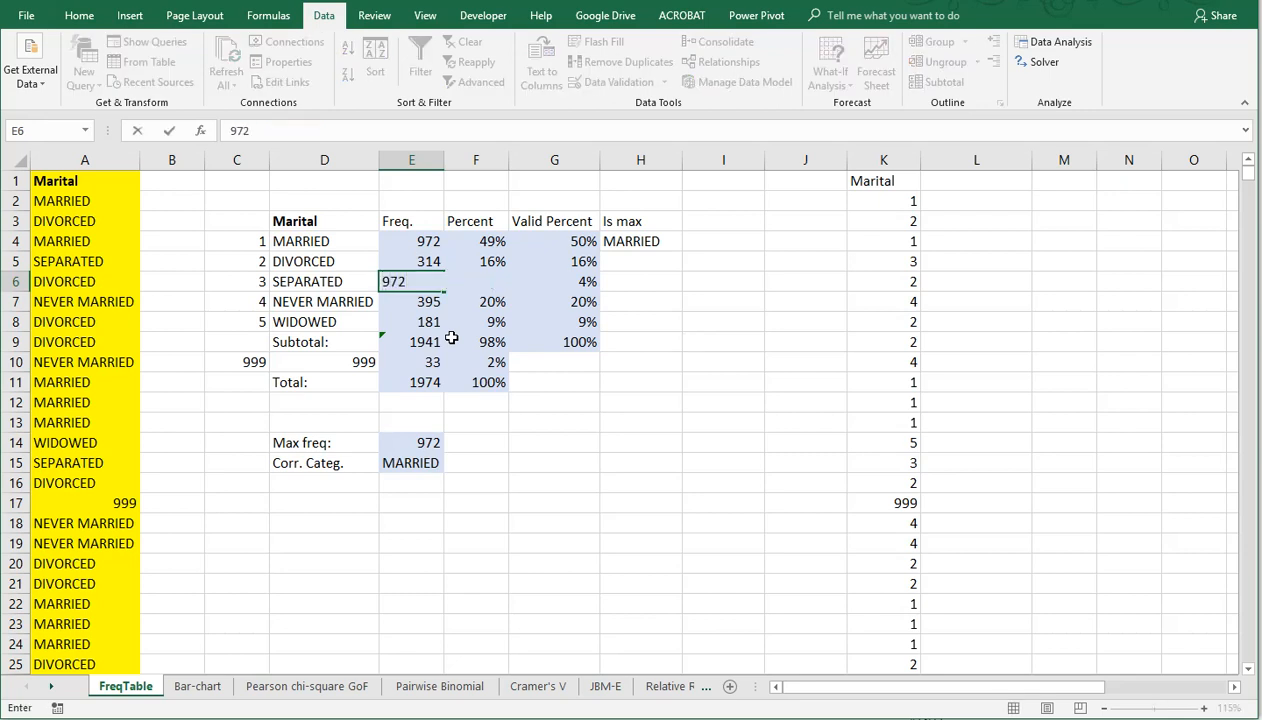
key("Return")
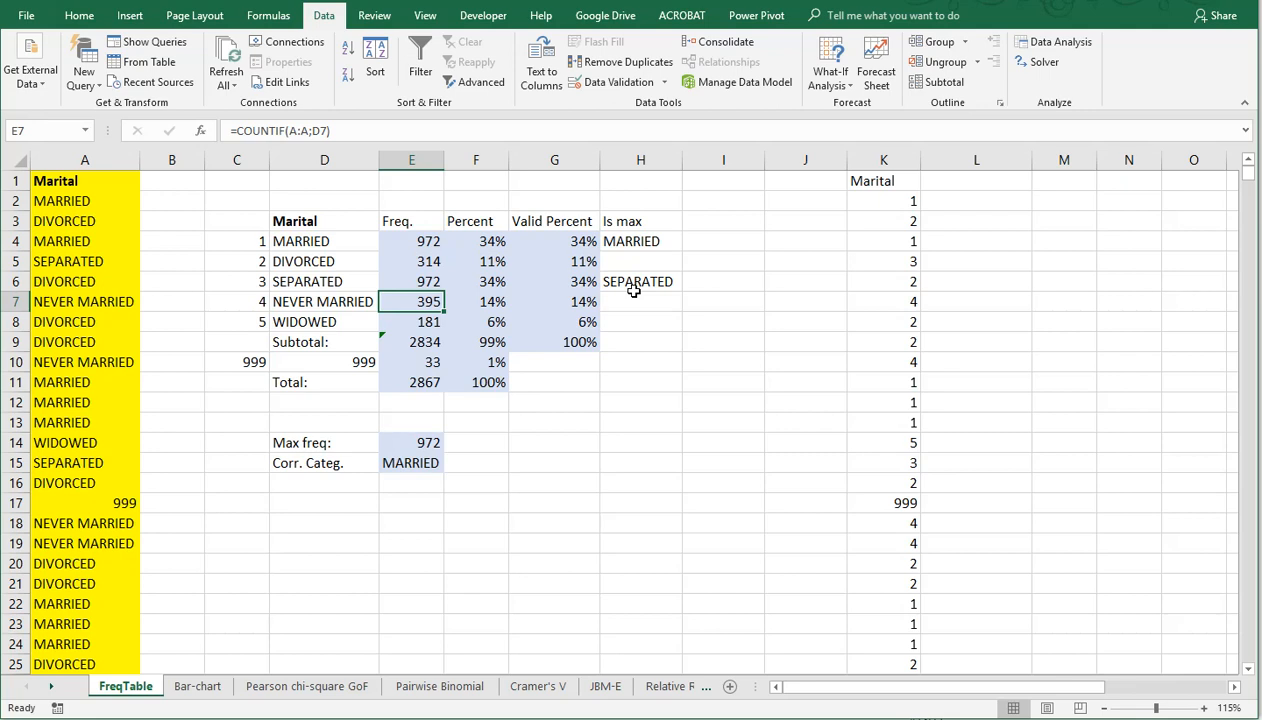
Step: Concatenate the modal categories in I4 with =IF(H4="";"";I3&", "&H4) and fill the formula down to I8
left_click(705, 246)
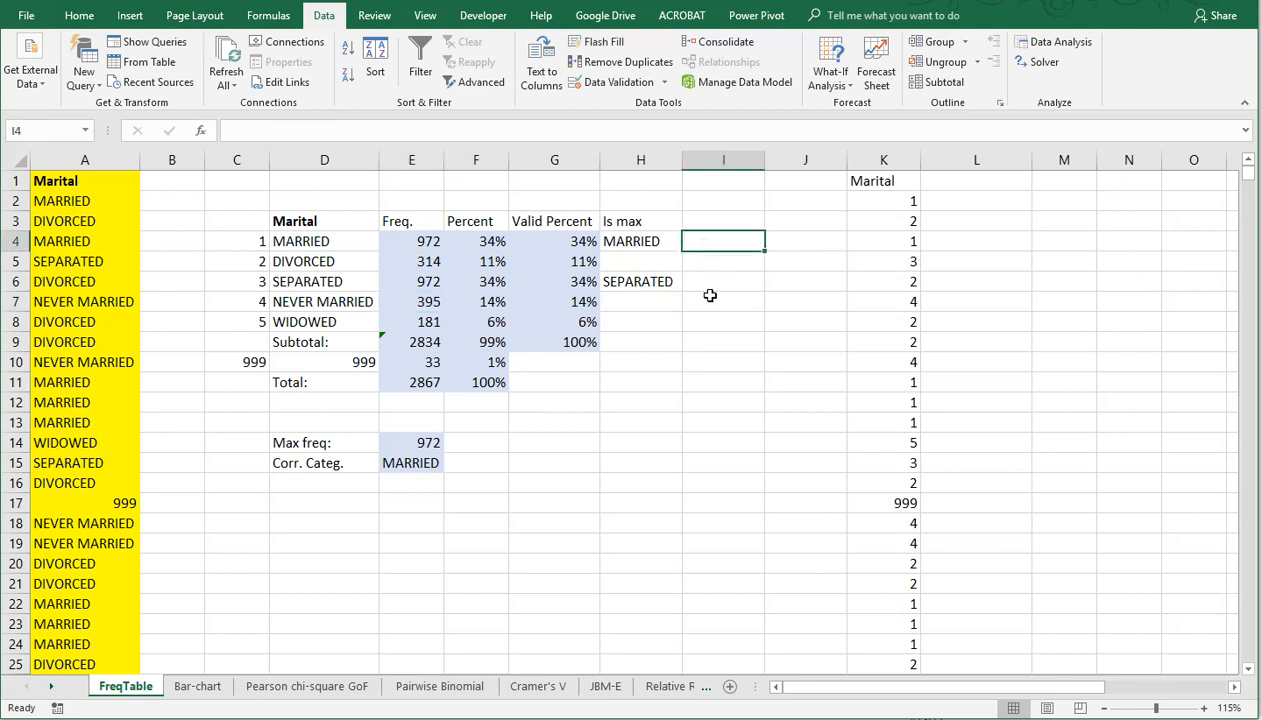
type("=if(")
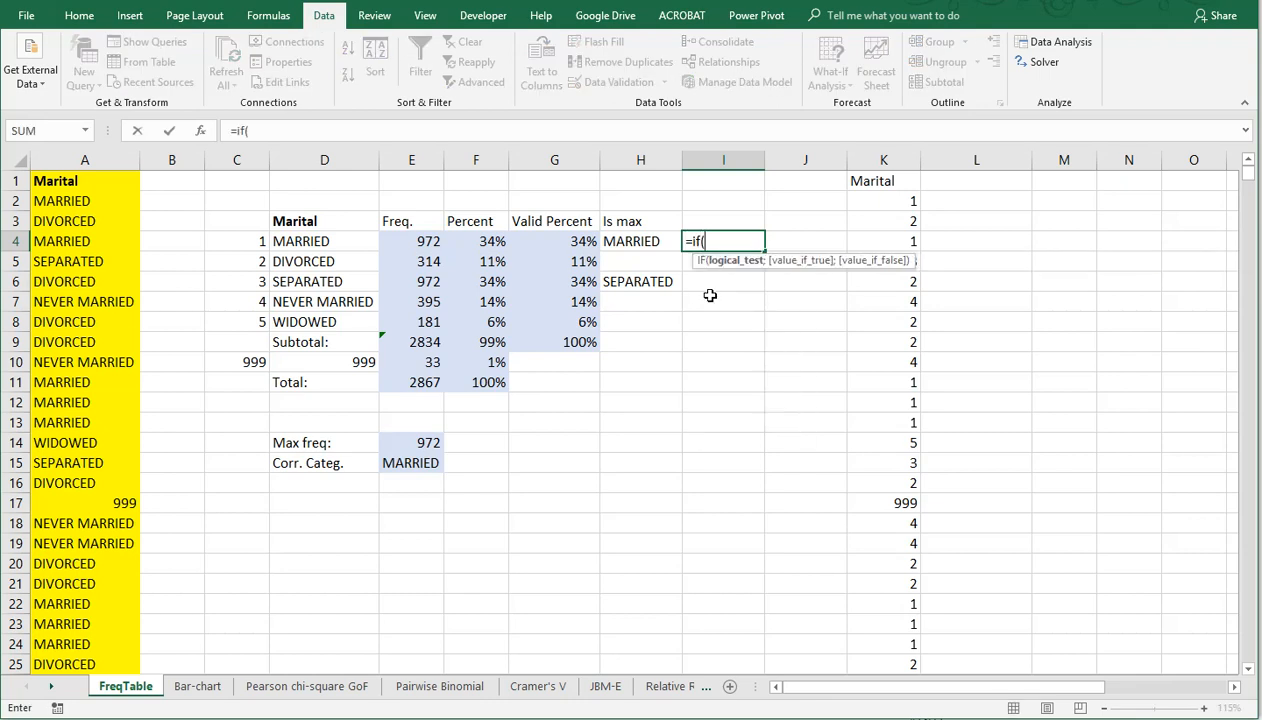
key("Left")
type("=")
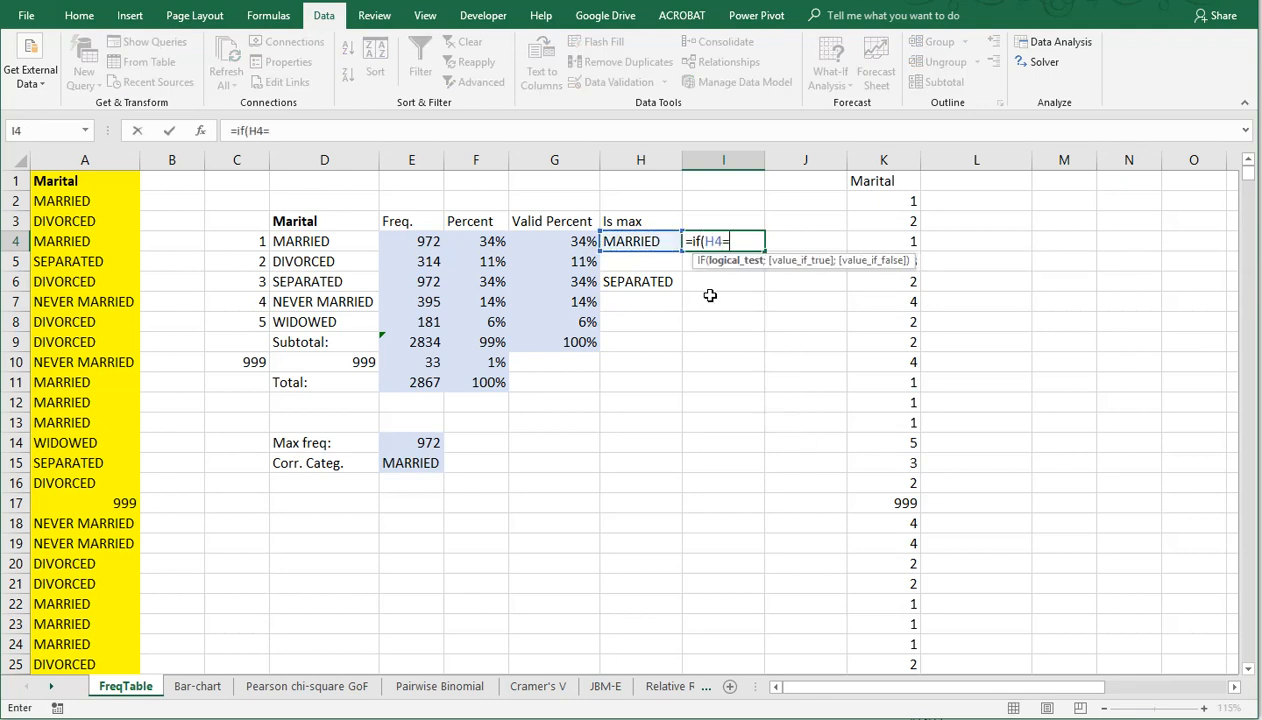
type("\"\";")
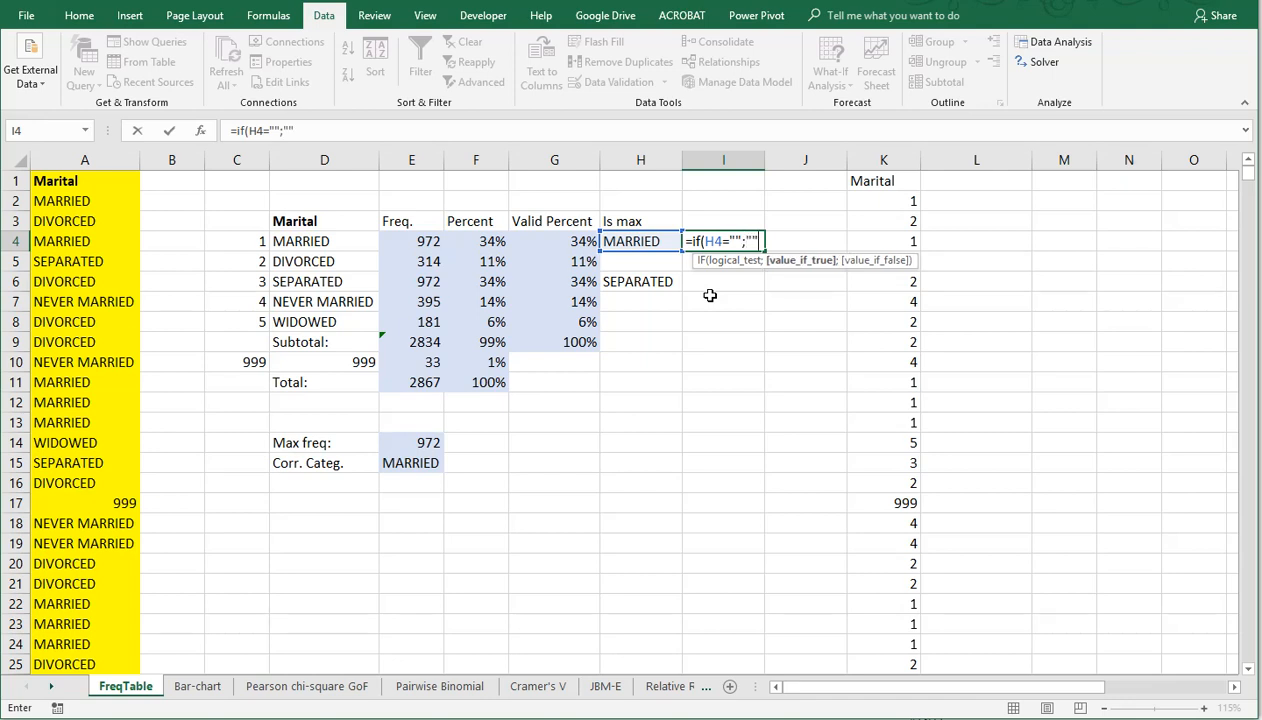
type("\"\";")
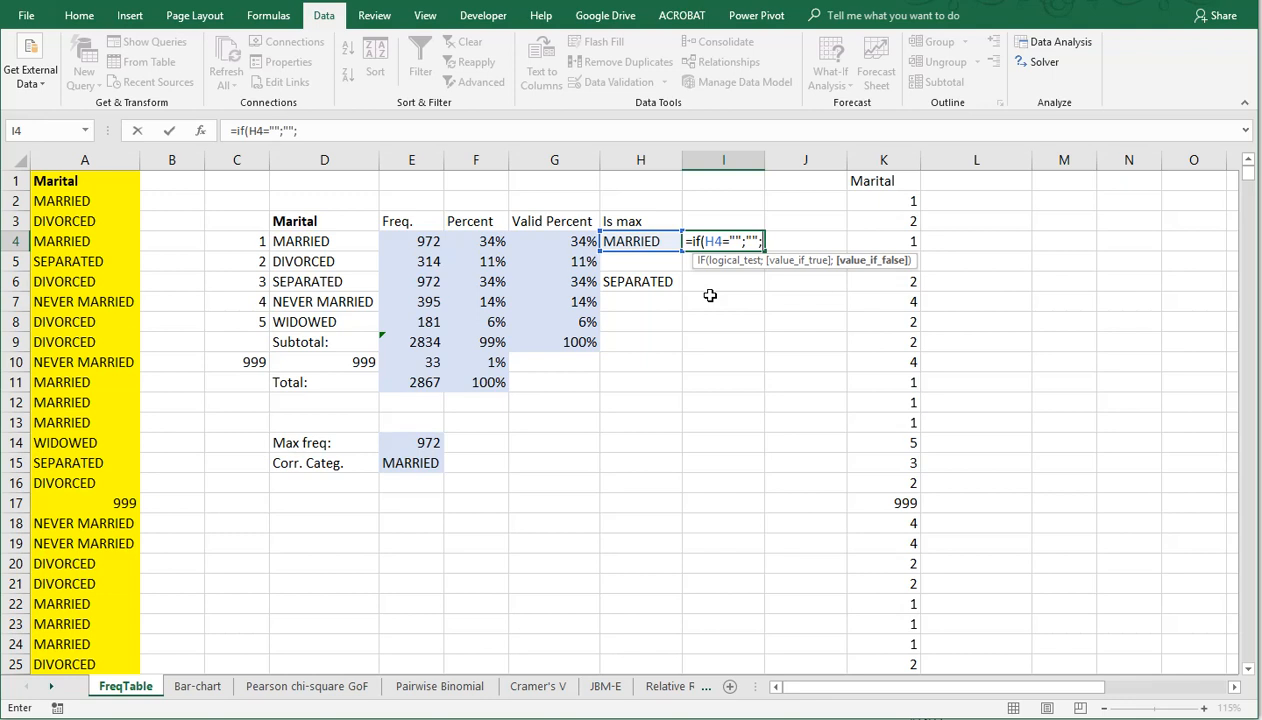
key("Left")
key("Right")
key("Up")
type("&")
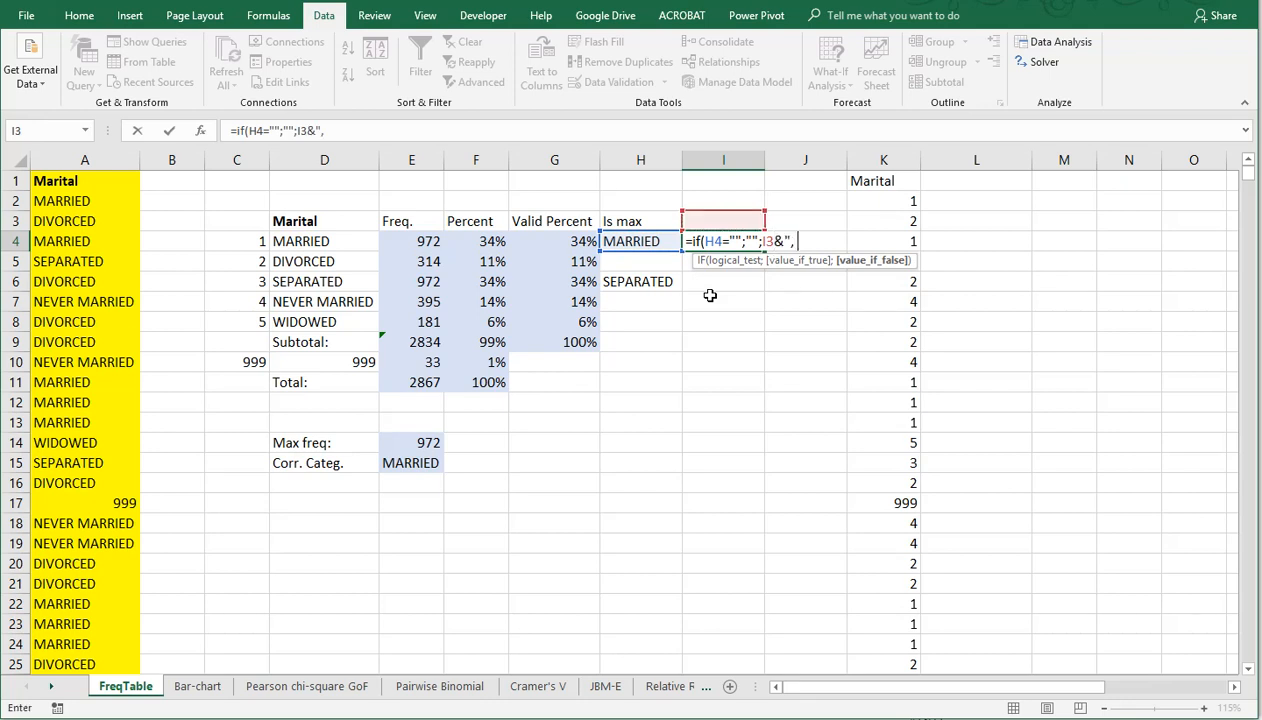
type("\", \"&H4")
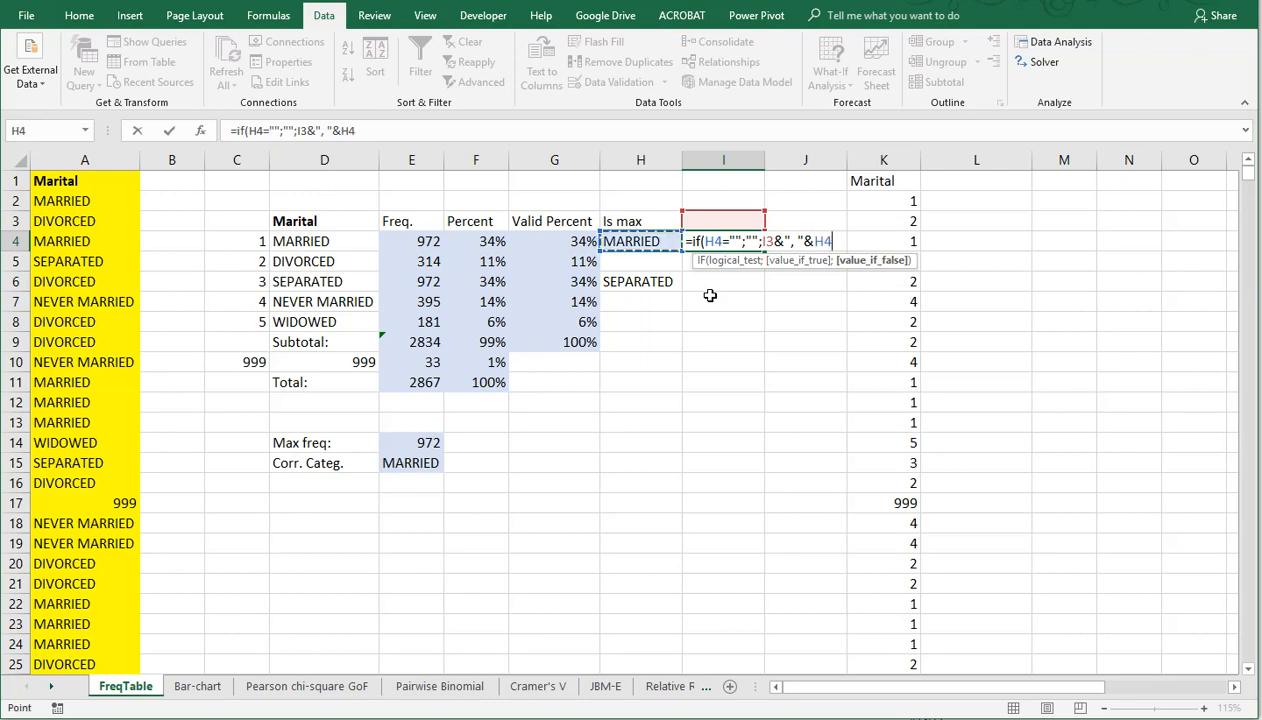
key("Return")
key("Up")
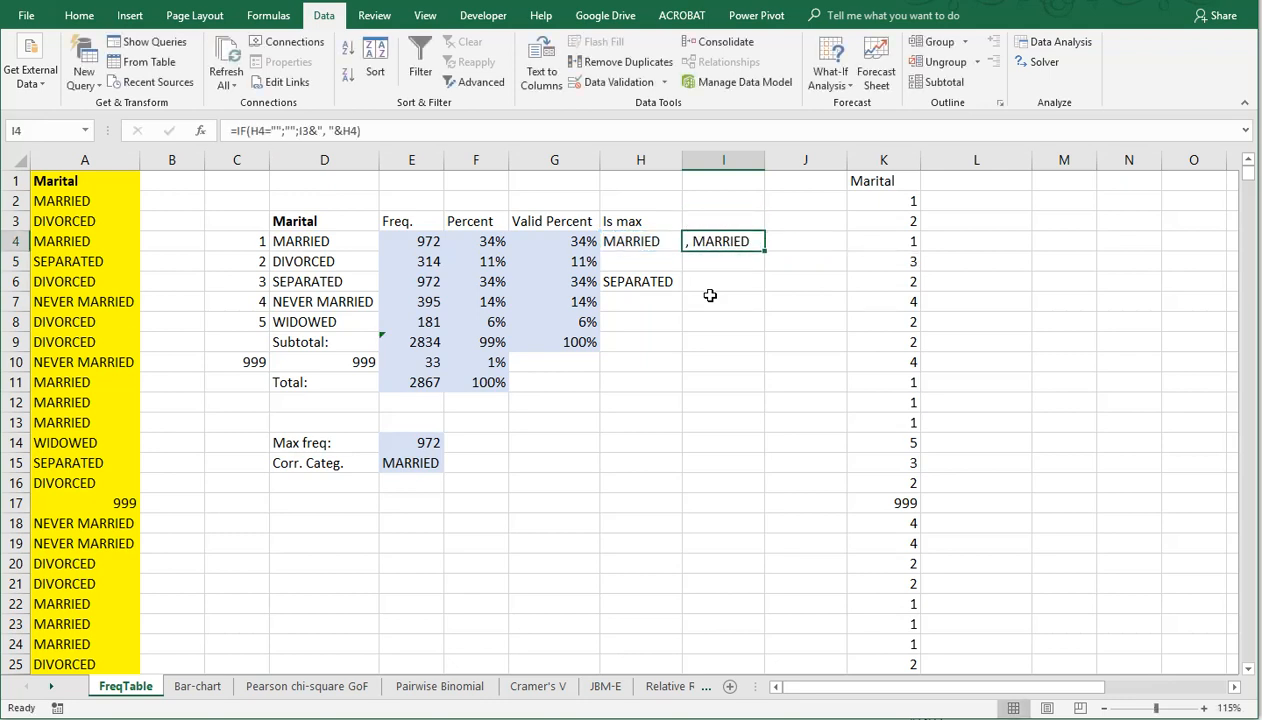
left_click_drag(764, 251, 764, 322)
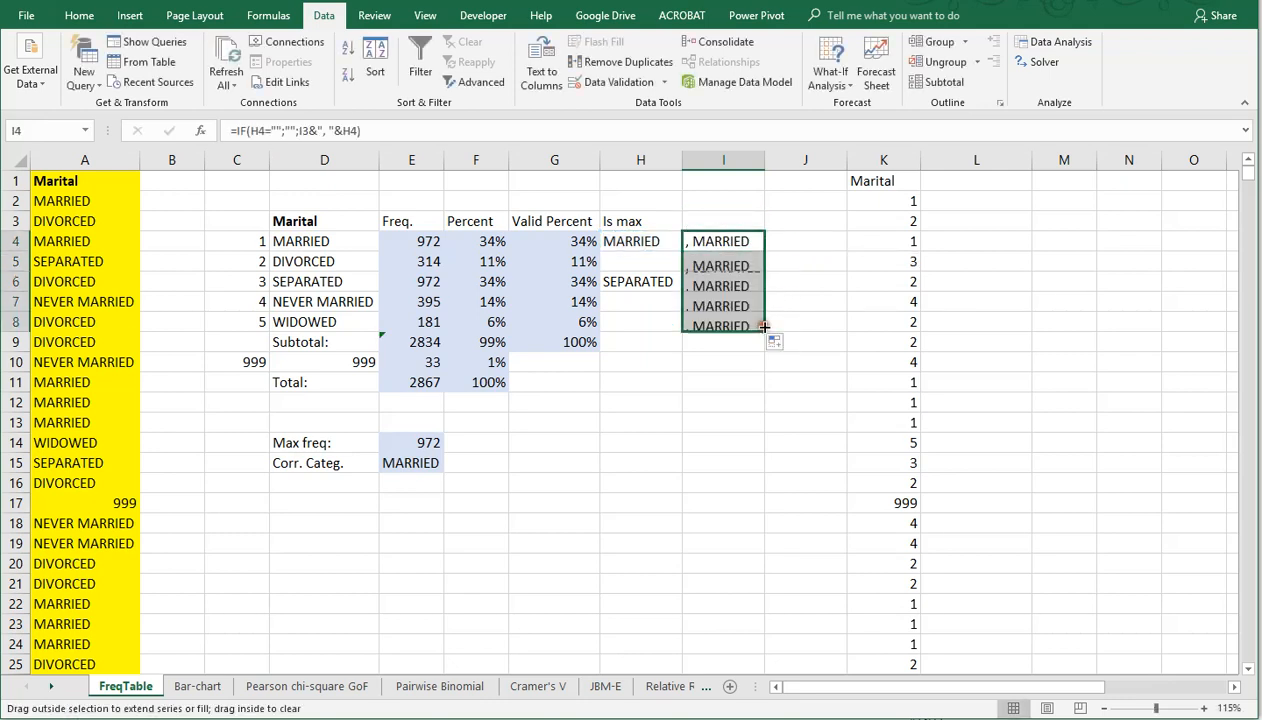
Step: Change the value-if-true argument in I4 to I3, giving =IF(H4="";I3;I3&", "&H4), and refill the formula down to I8
double_click(712, 240)
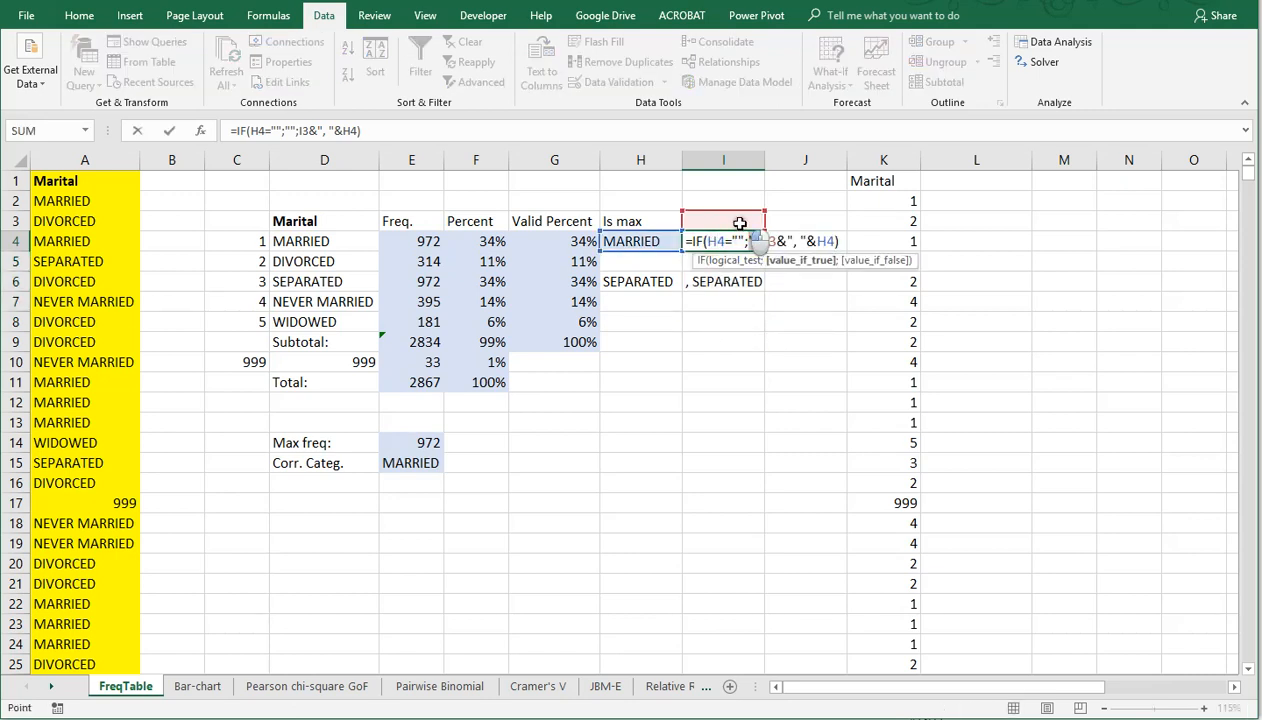
key("Return")
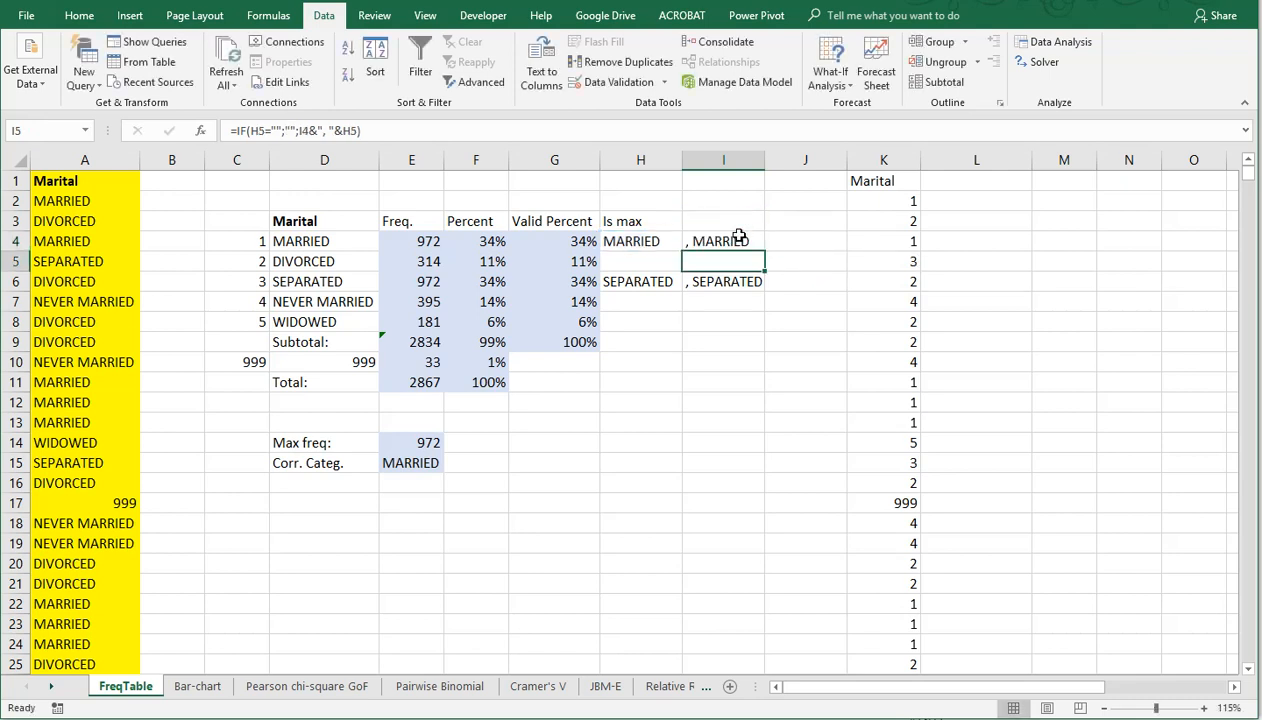
left_click(729, 238)
left_click_drag(765, 251, 767, 334)
left_click(728, 322)
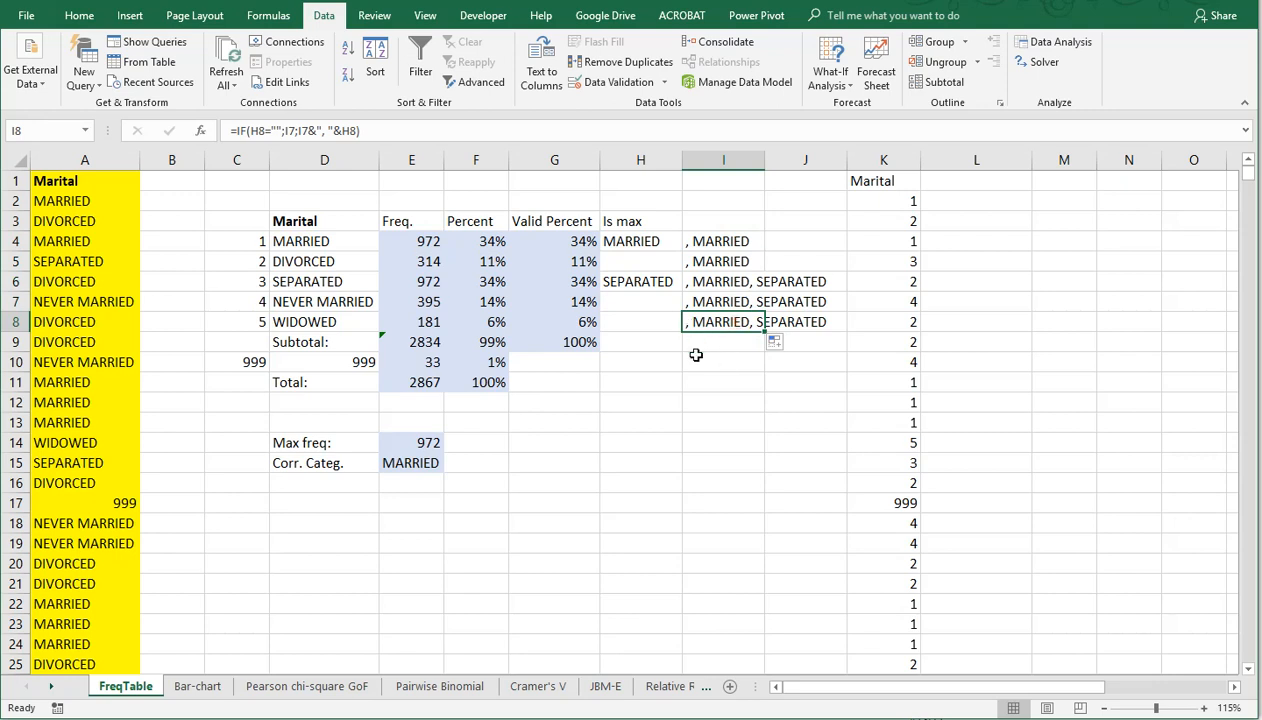
left_click(696, 358)
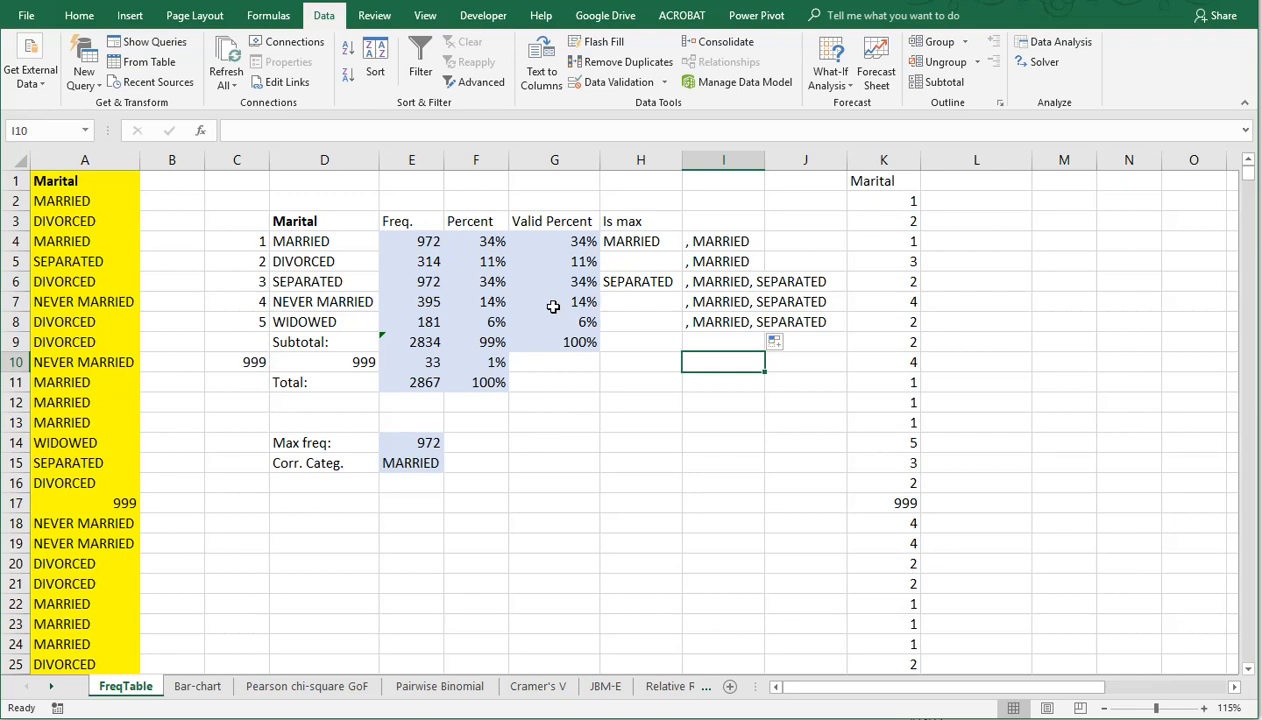
Step: Examine the text categories in column A and compare the numeric codes in C4:C7 with their labels in D4:D7
left_click(84, 203)
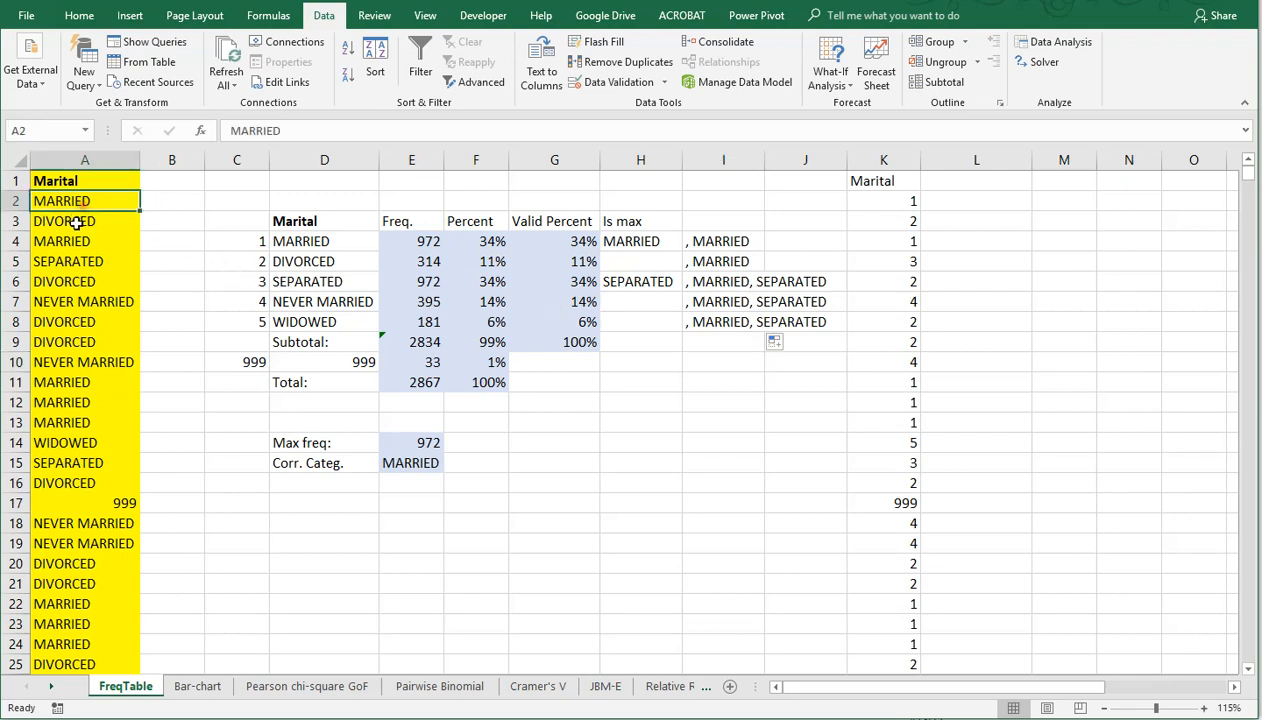
left_click(76, 221)
left_click(80, 242)
left_click(76, 275)
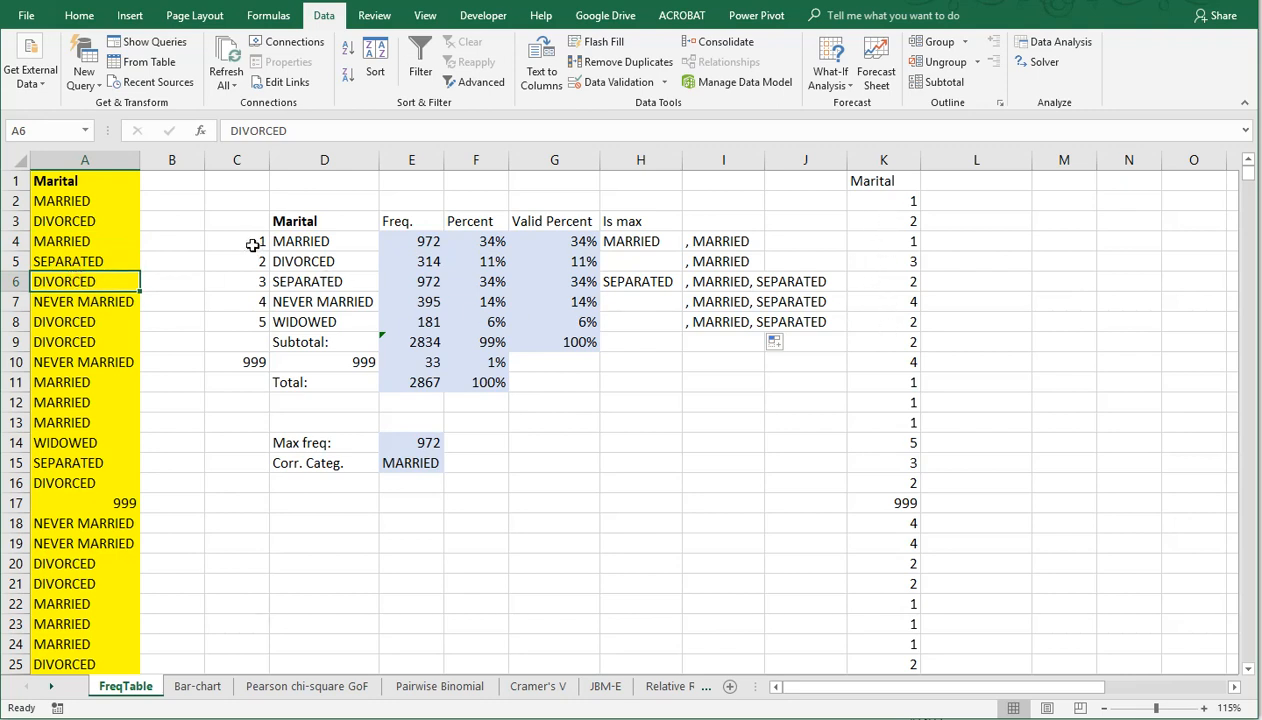
left_click(255, 244)
left_click(316, 242)
left_click(257, 260)
left_click(299, 259)
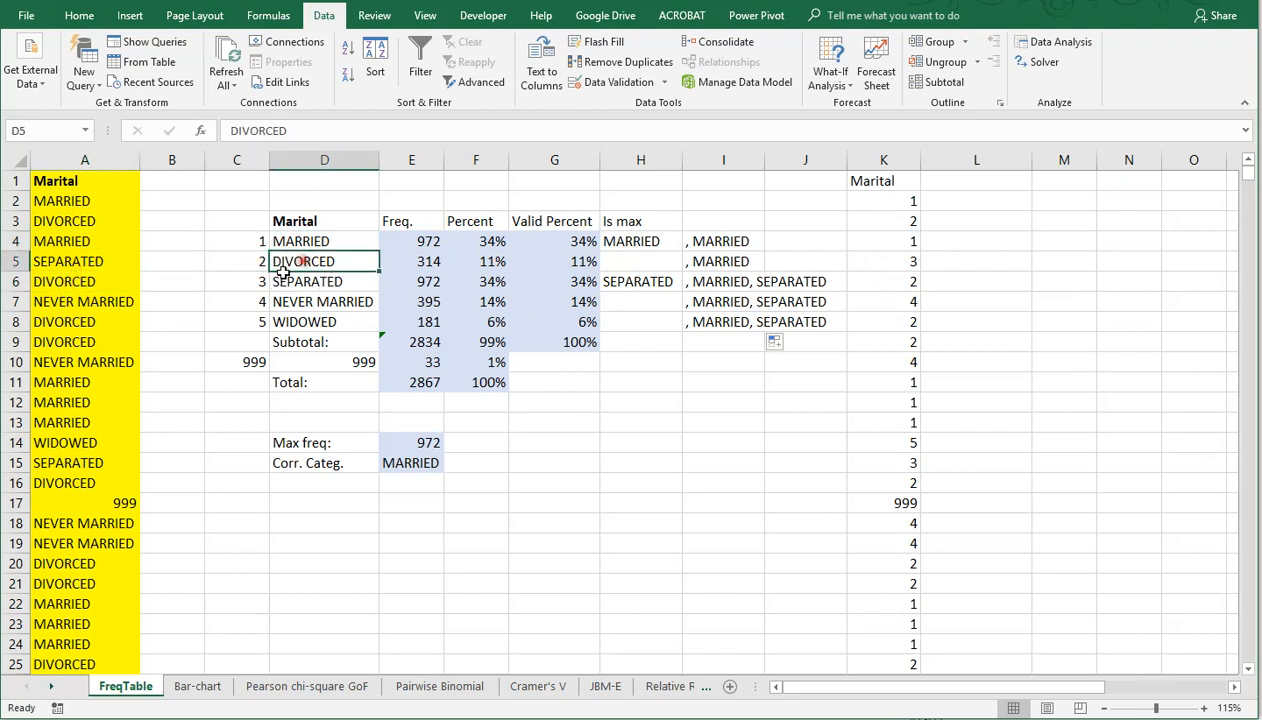
left_click(254, 280)
left_click(298, 279)
left_click(249, 299)
left_click(302, 298)
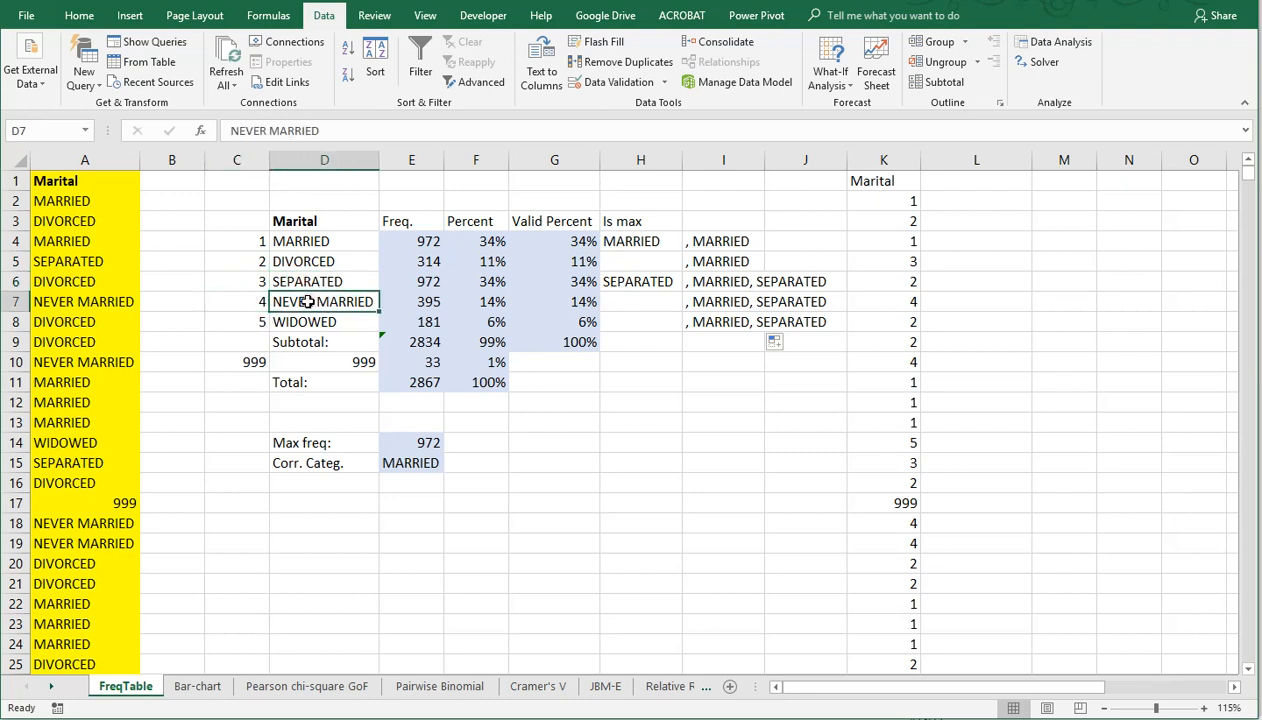
Step: Inspect the INDEX and MATCH formula in K2 that recodes the Marital text into numbers
left_click(888, 202)
double_click(888, 202)
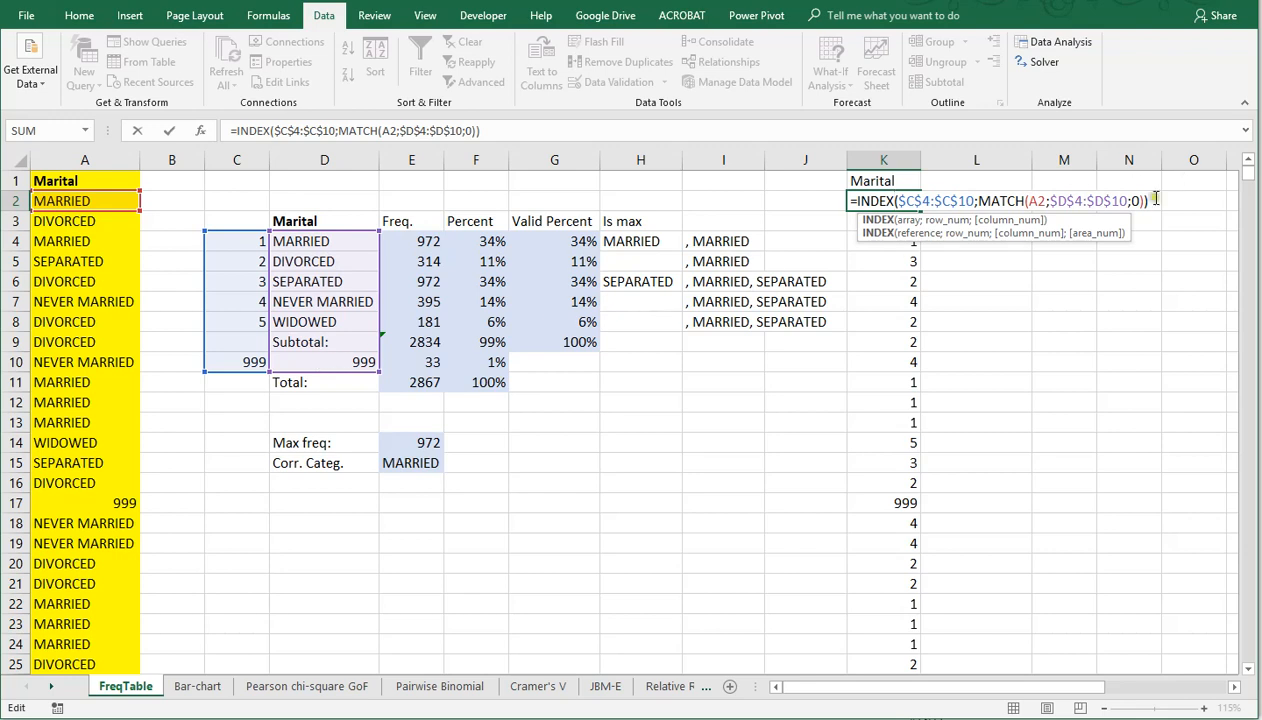
key("Return")
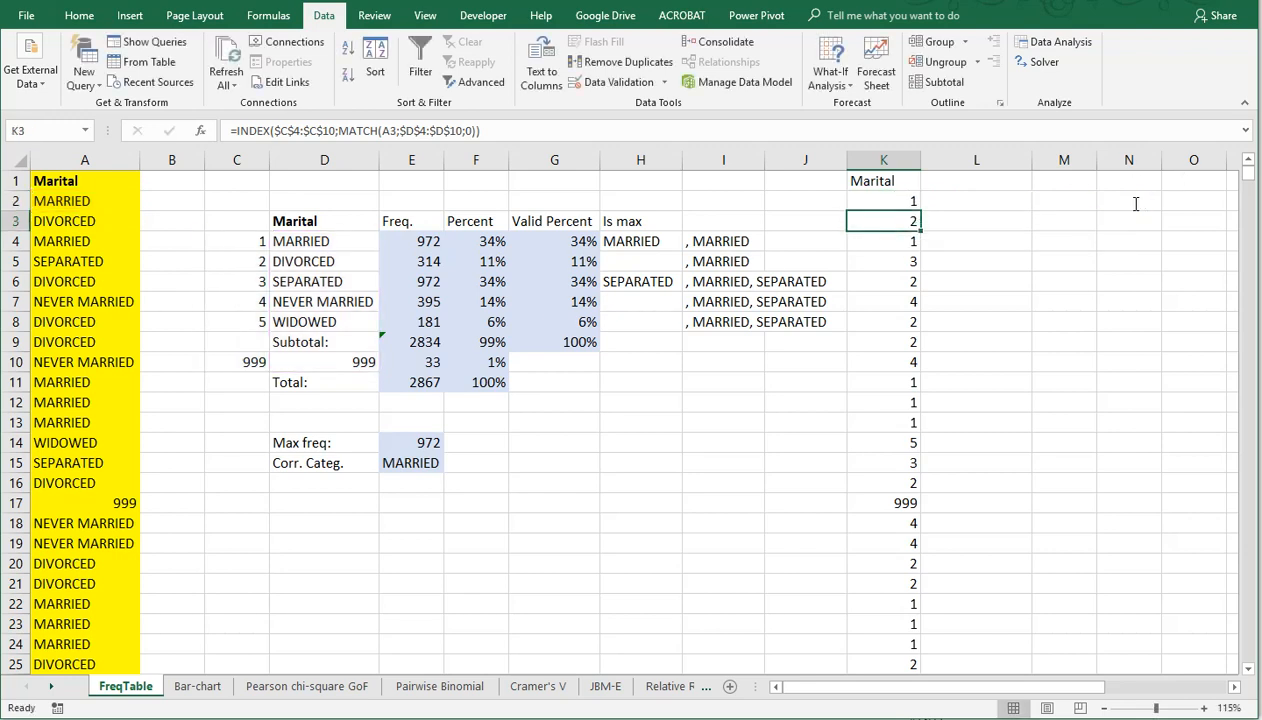
Step: Label cell N3, beside the coded Marital column, with the text Mode
left_click(1232, 688)
left_click(1232, 688)
left_click(1232, 688)
left_click(1232, 688)
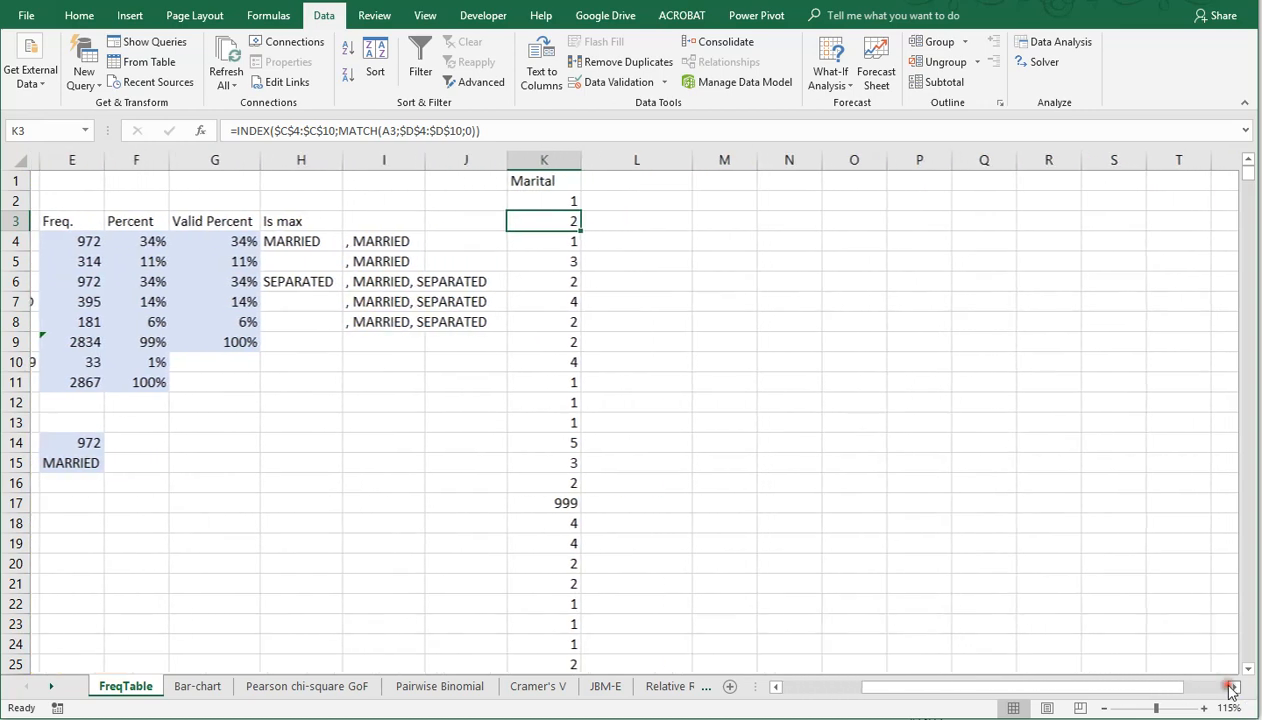
left_click(1232, 688)
left_click(1232, 688)
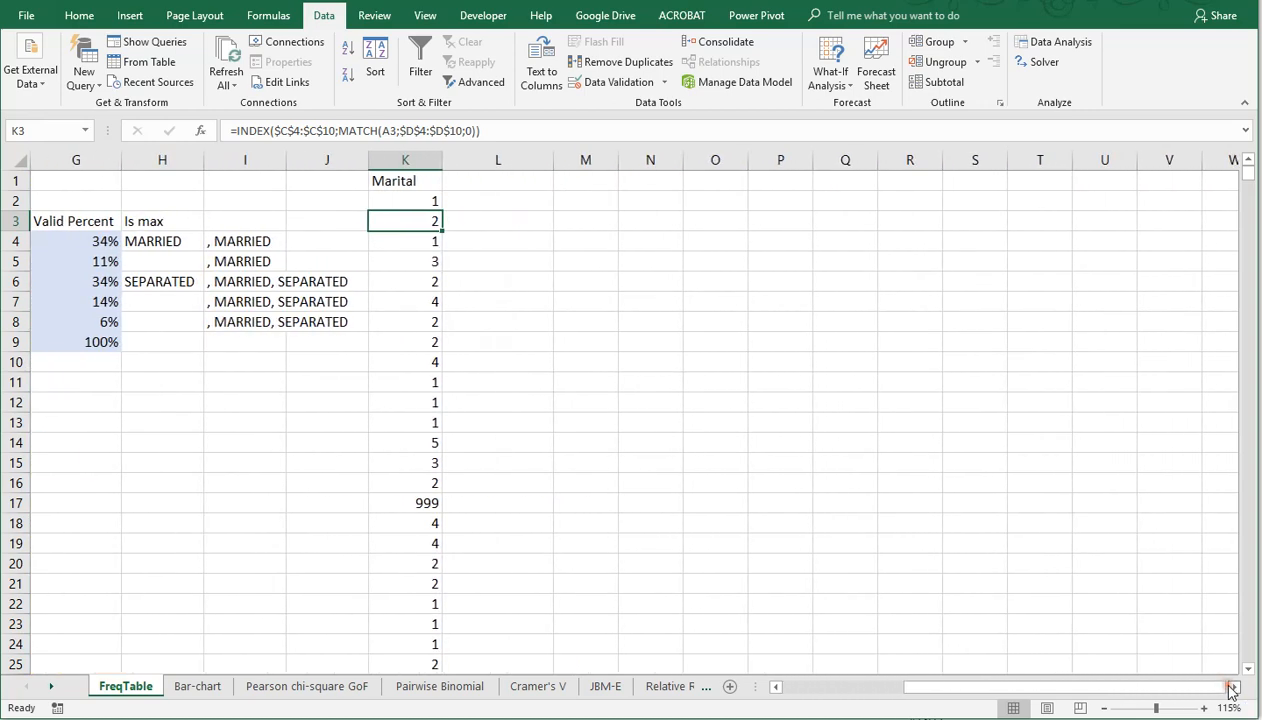
left_click(632, 220)
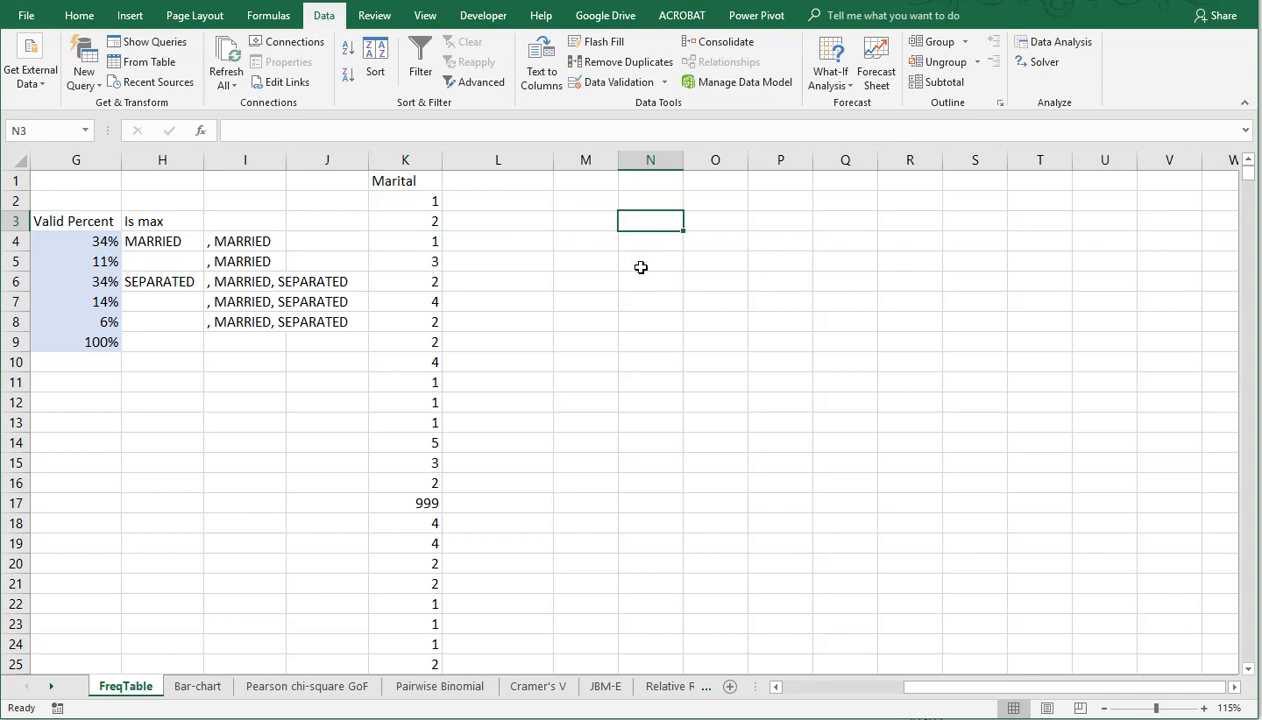
type("Mode")
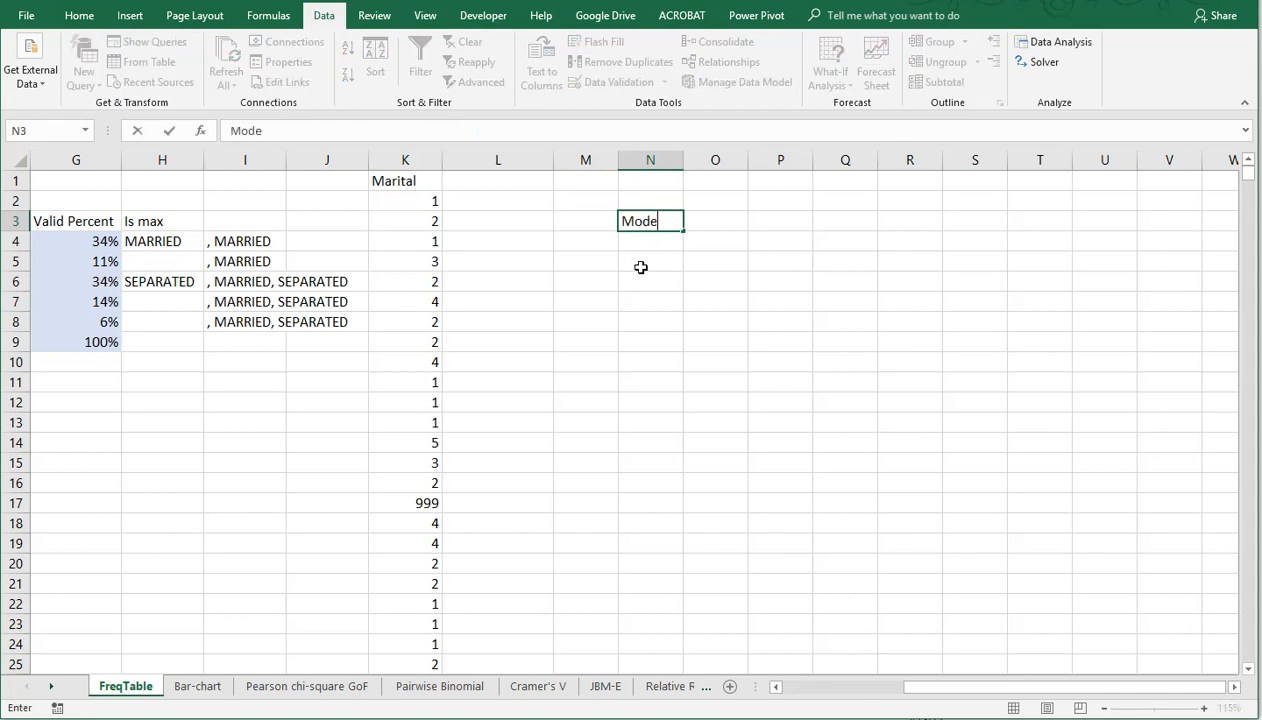
key("Tab")
Step: Calculate the mode of the coded Marital column K in O3 with =MODE(K:K)
type("=m")
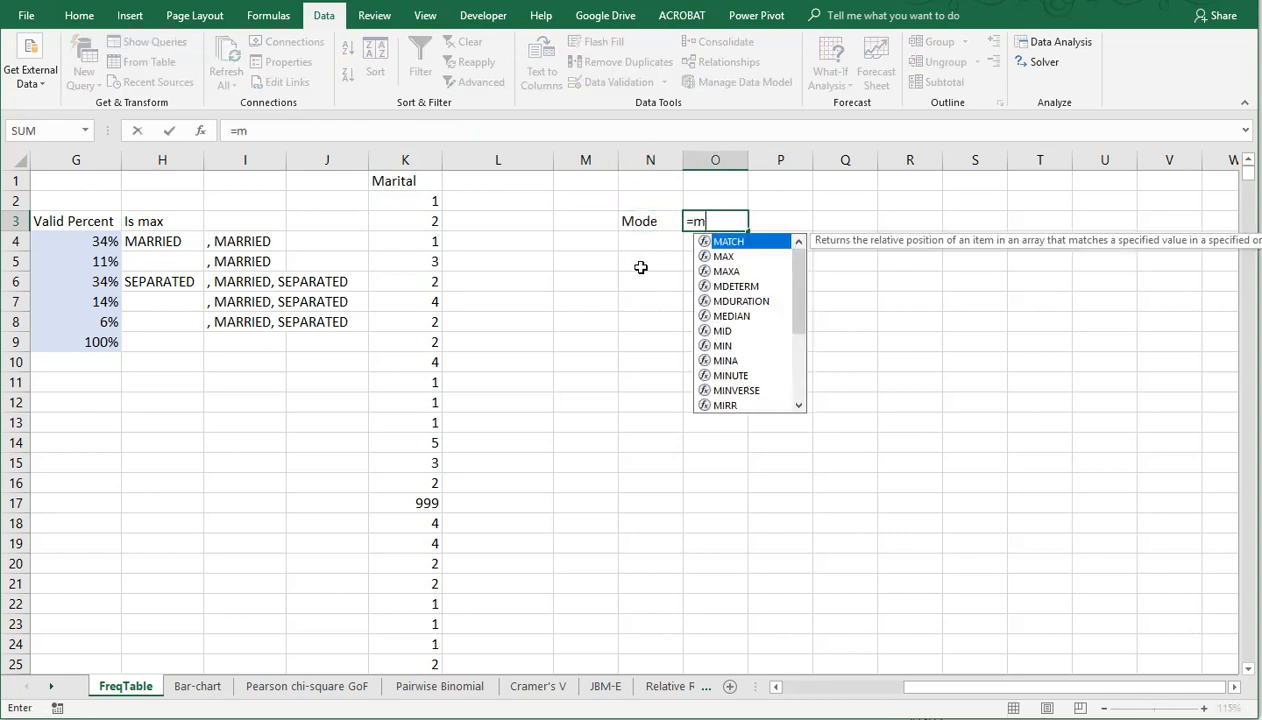
type("ode(")
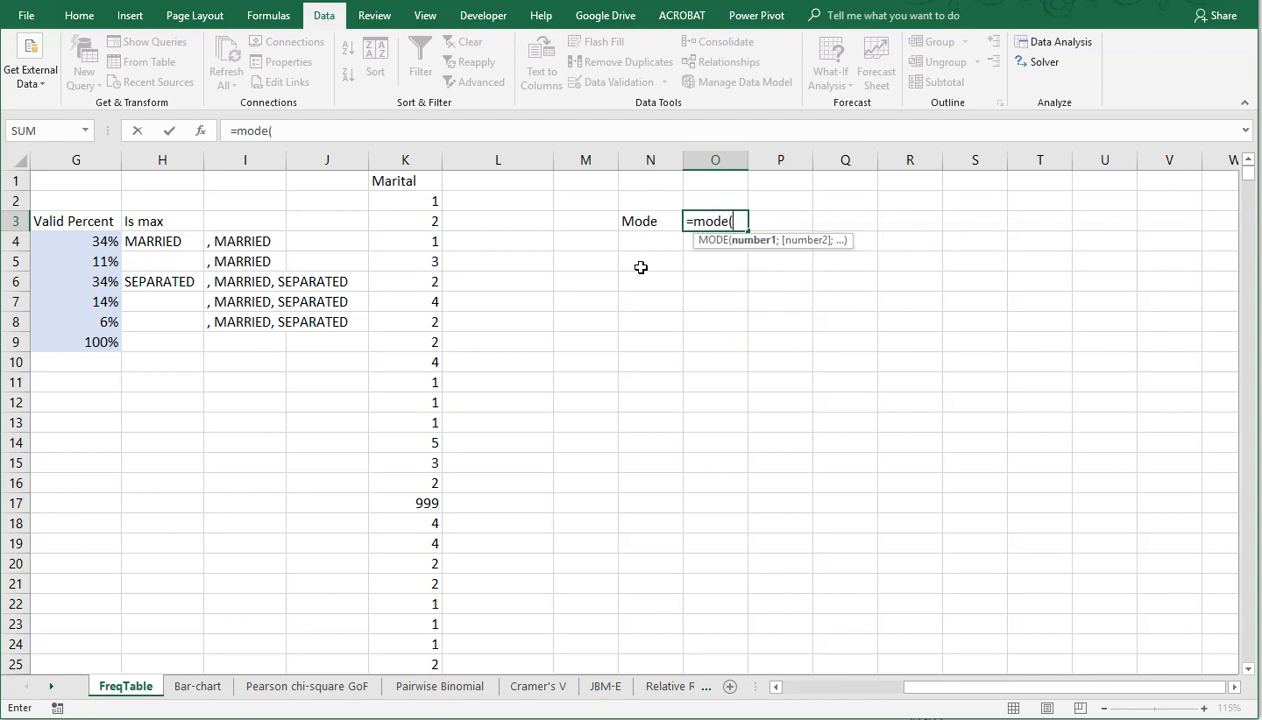
left_click(407, 160)
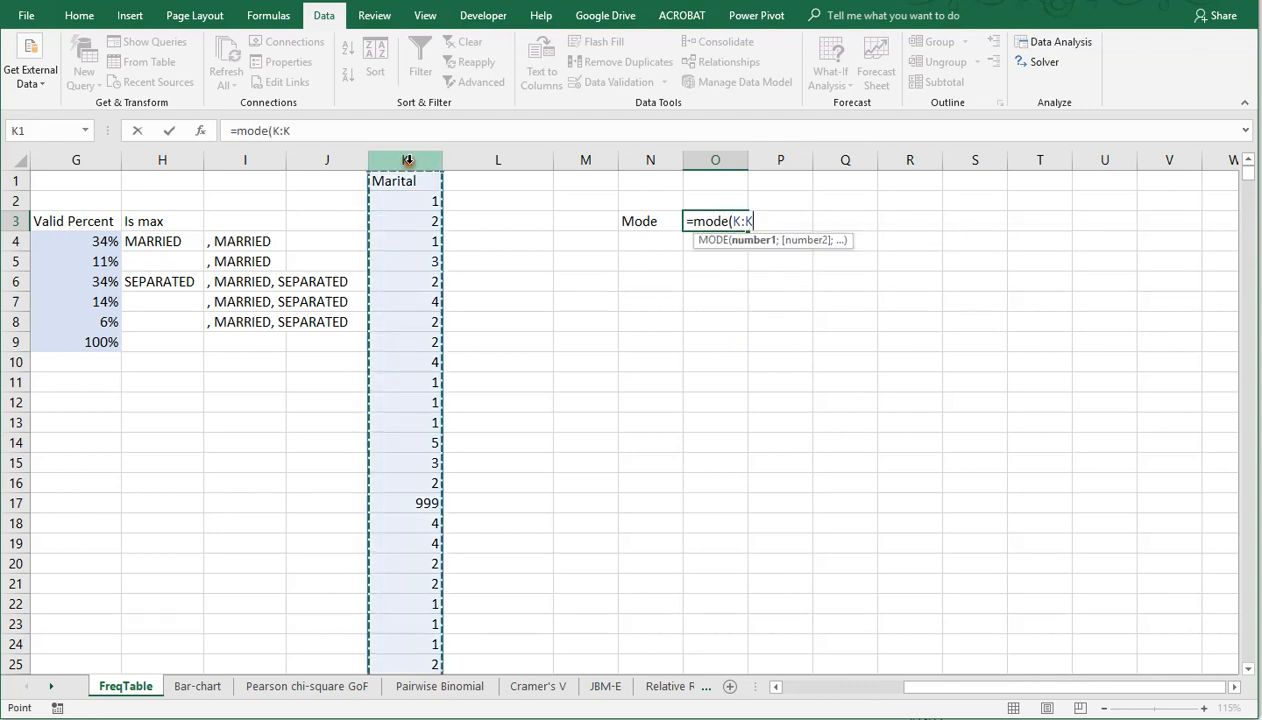
key("Return")
key("Left")
key("Up")
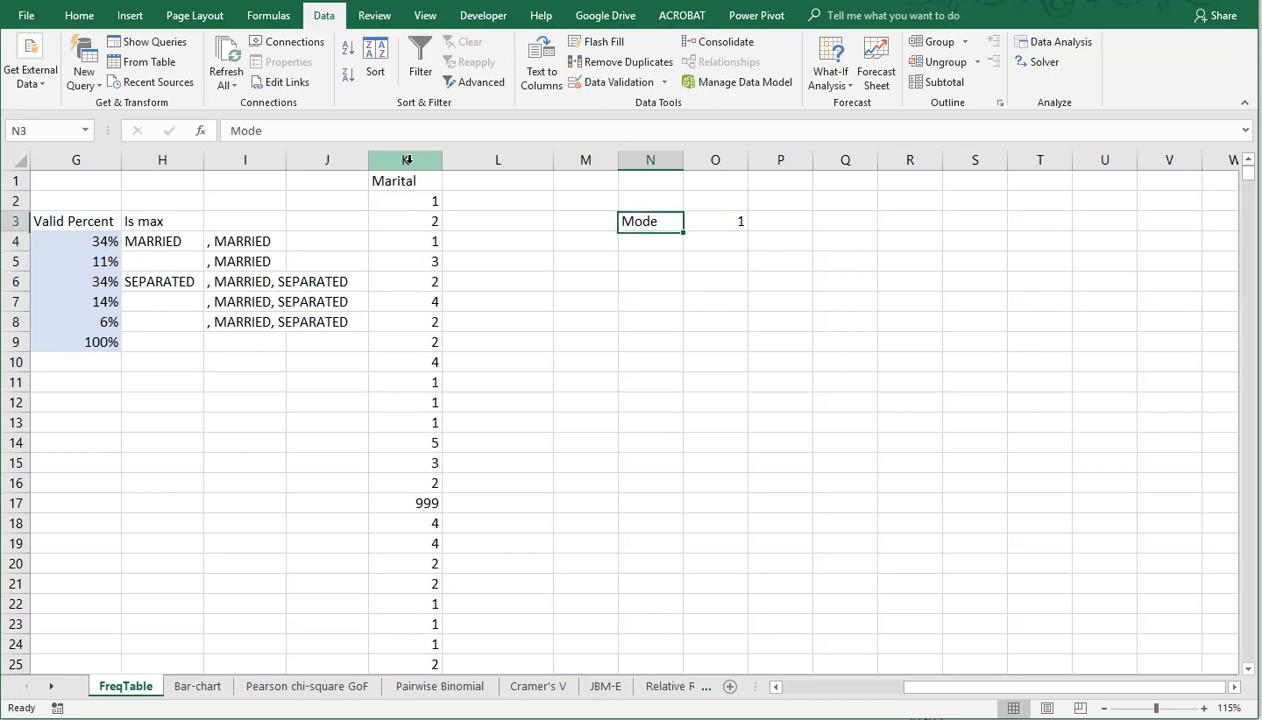
key("Right")
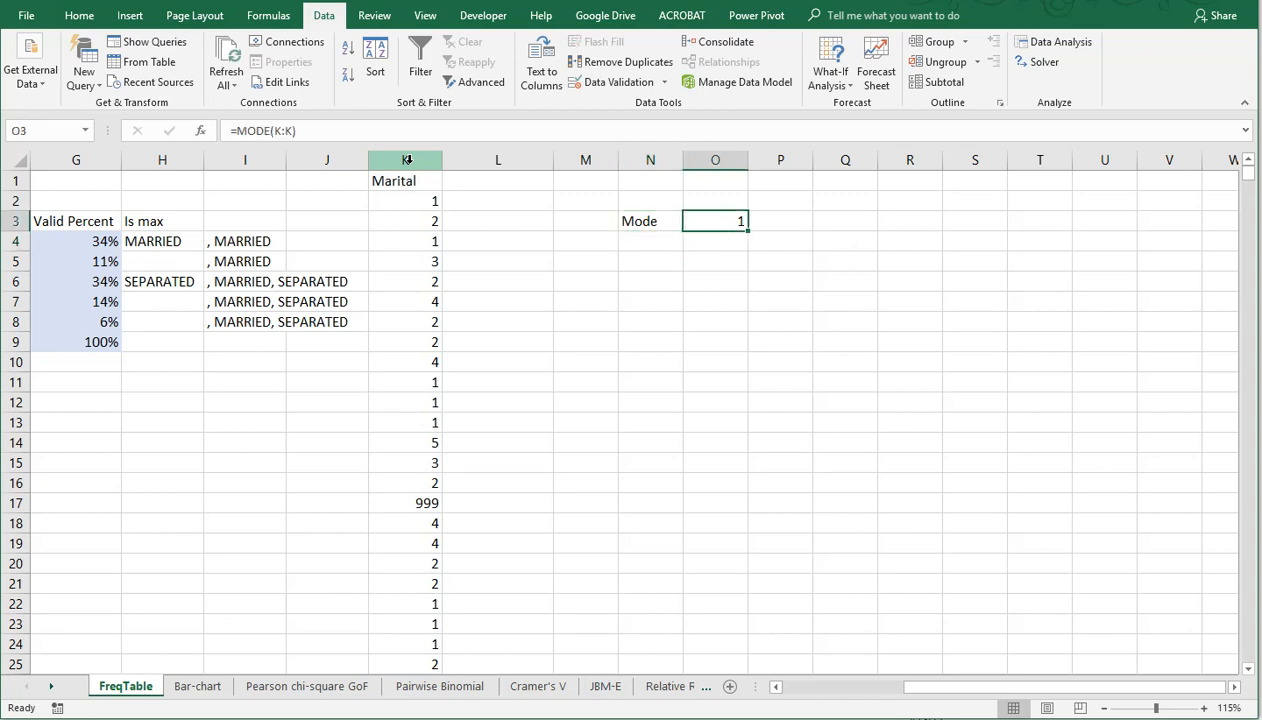
left_click(402, 494)
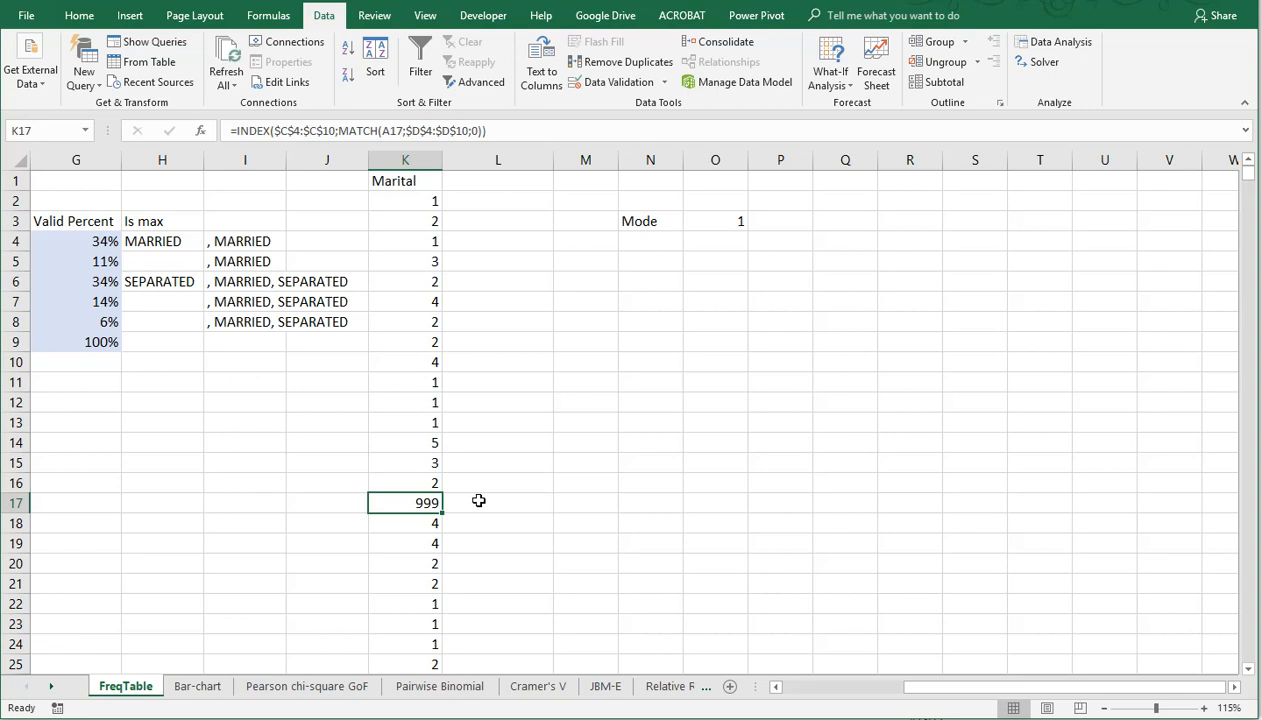
Step: Calculate the single mode of column K in O4 with the MODE.SNGL function
left_click(661, 249)
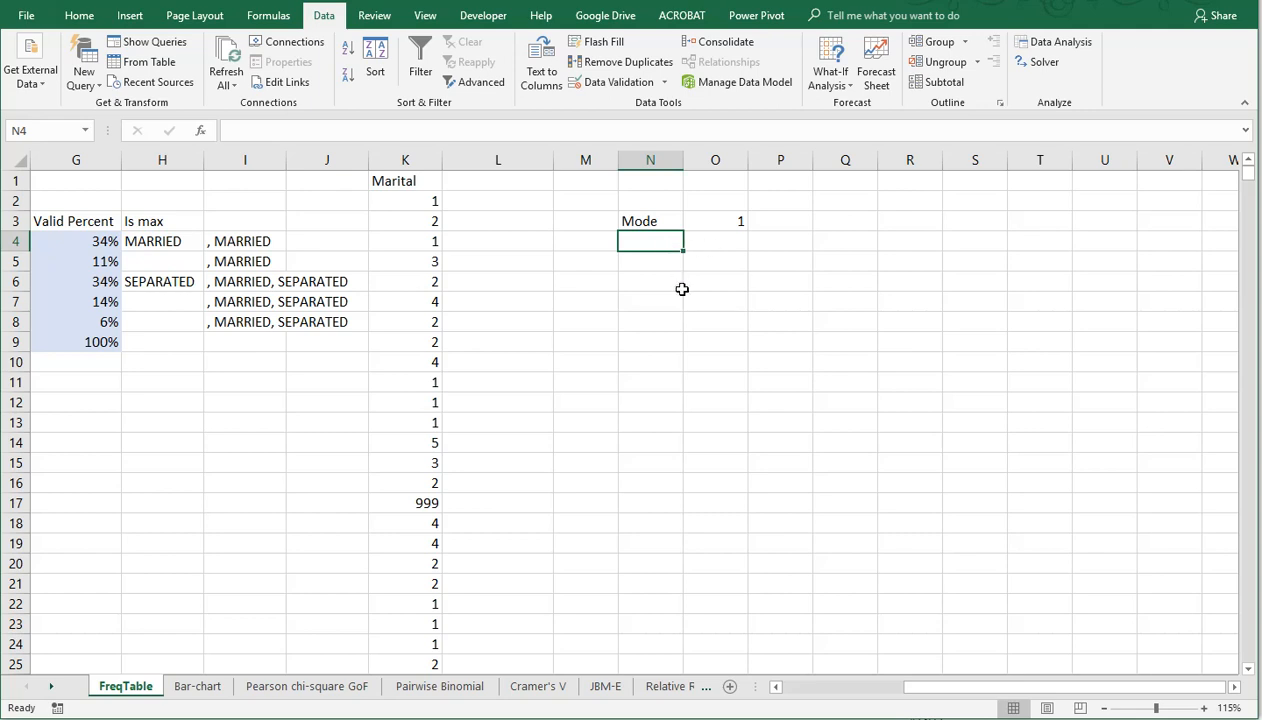
key("Right")
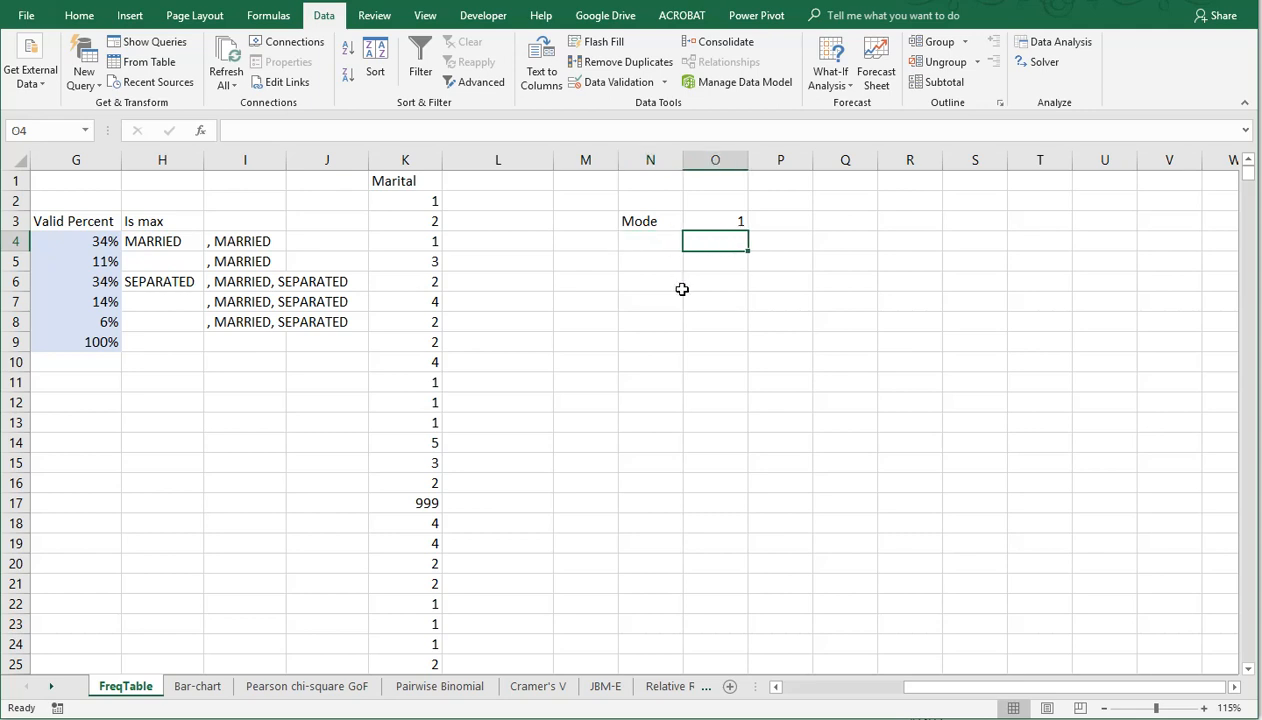
type("=MODE")
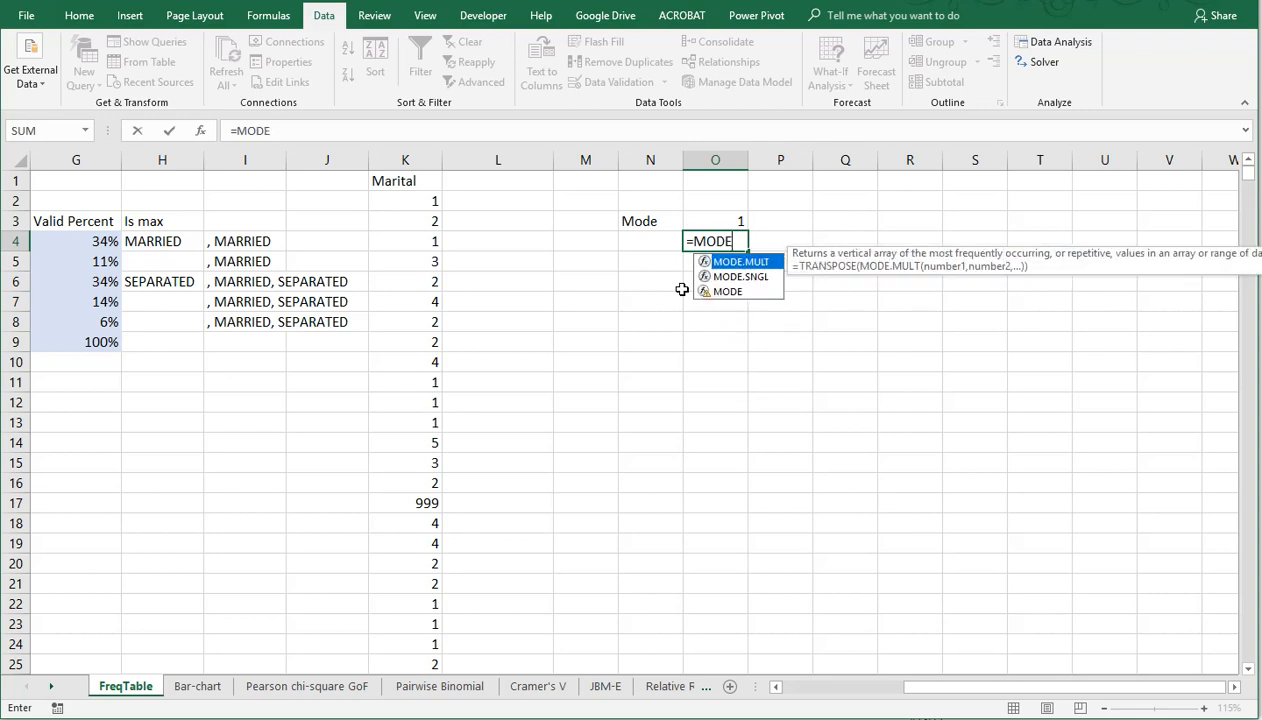
key("Down")
key("Tab")
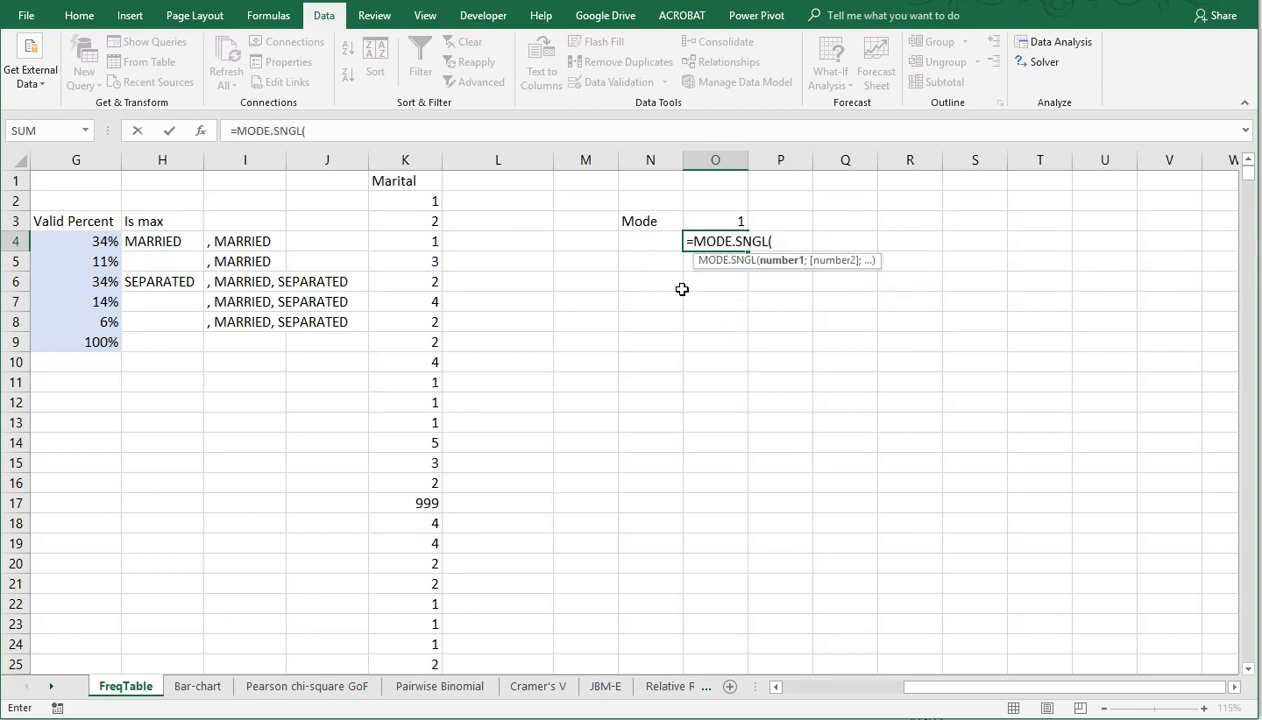
left_click(419, 160)
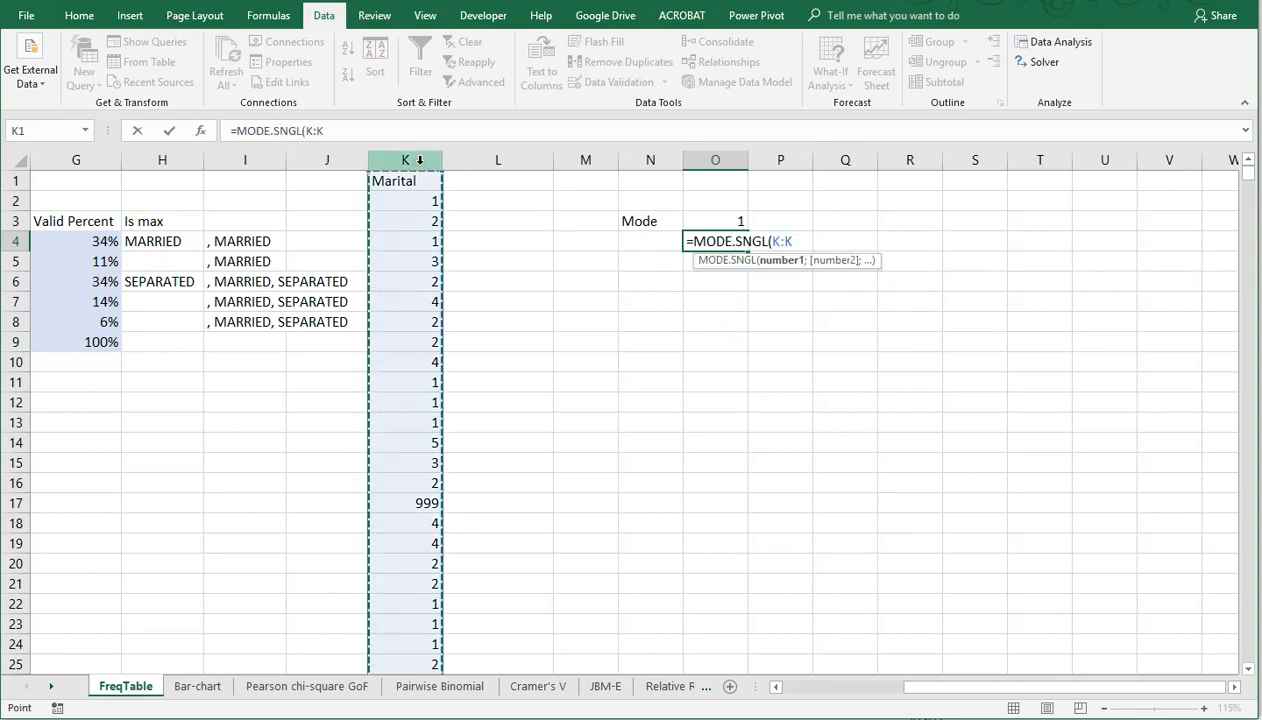
key("Return")
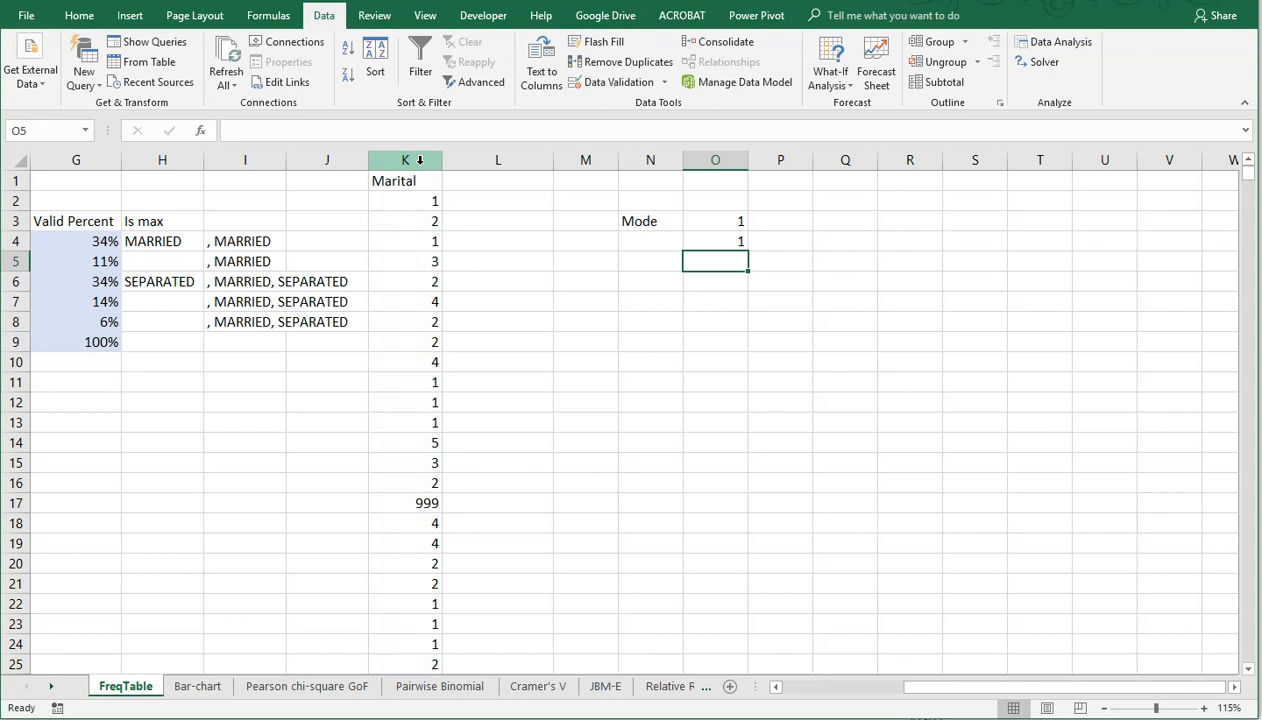
Step: Enter a sample data set in N9:N16 with the values 2, 2, 3, 4, 5, 5, 6 and 7
key("Right")
key("Right")
key("Right")
key("Up")
key("Up")
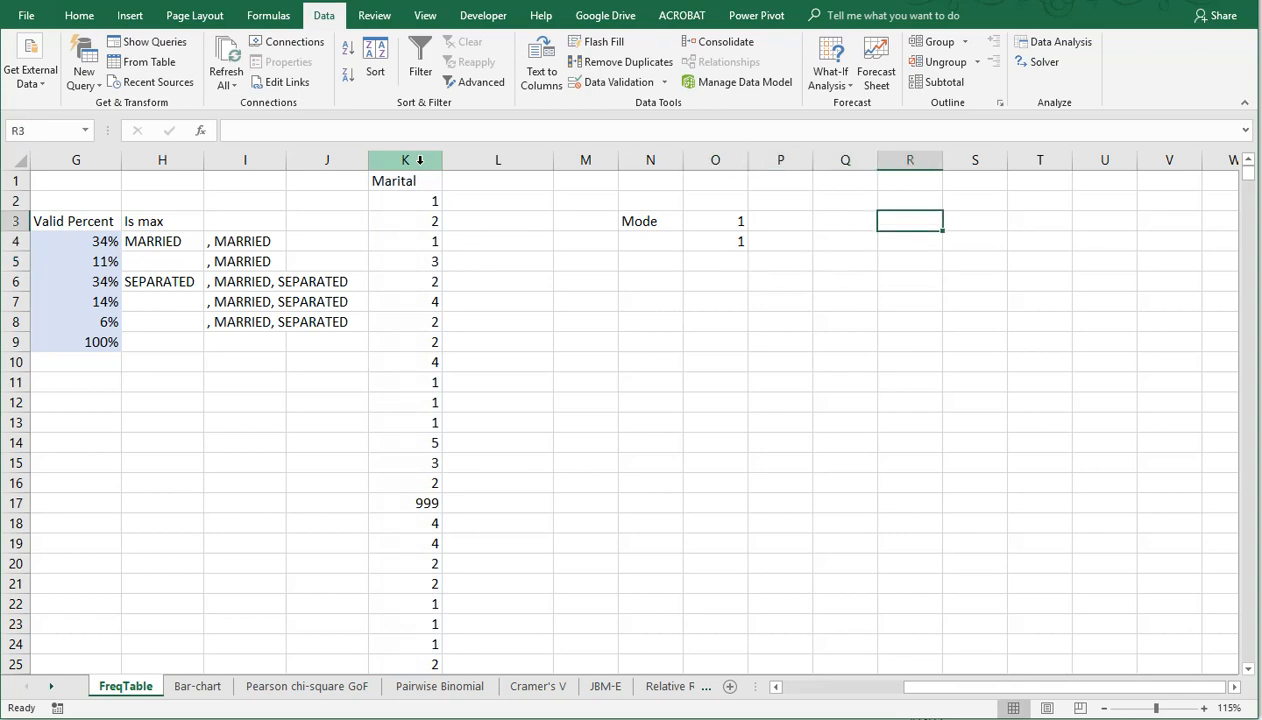
key("Down")
key("Down")
key("Down")
key("Down")
key("Down")
key("Down")
key("Left")
key("Left")
key("Left")
key("Left")
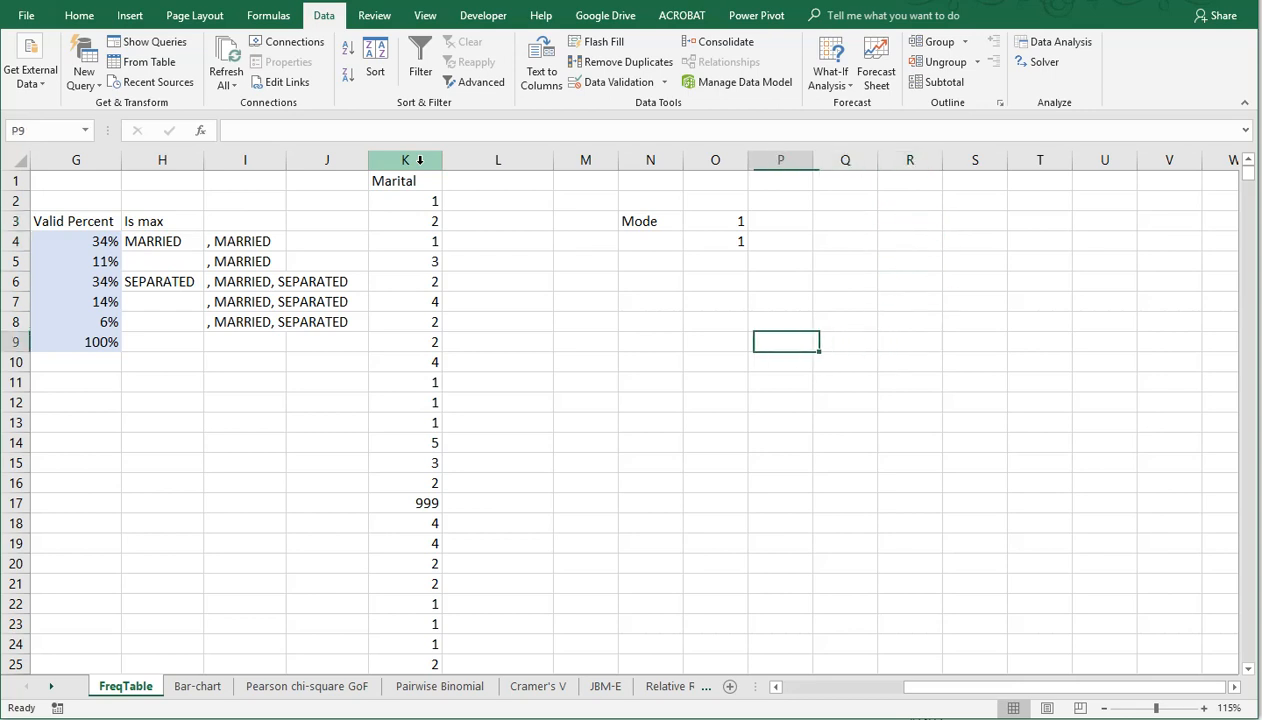
type("2")
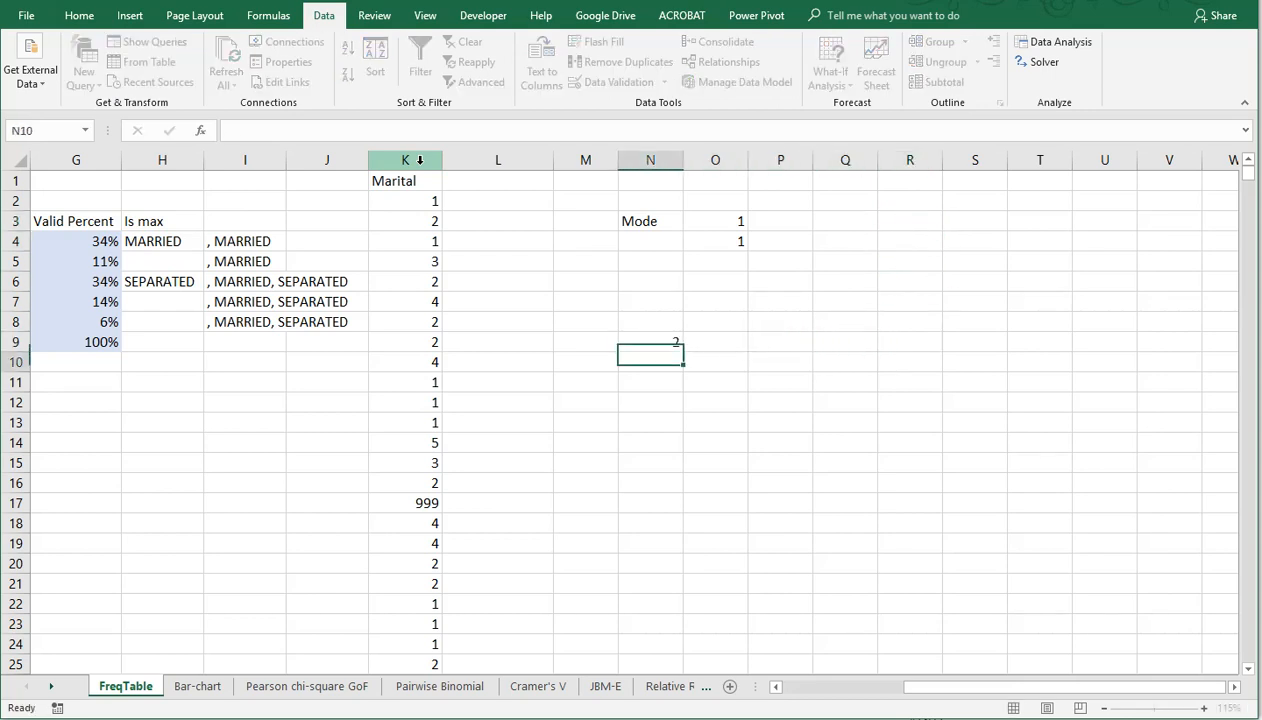
key("Return")
type("2")
key("Return")
type("3")
key("Return")
type("4")
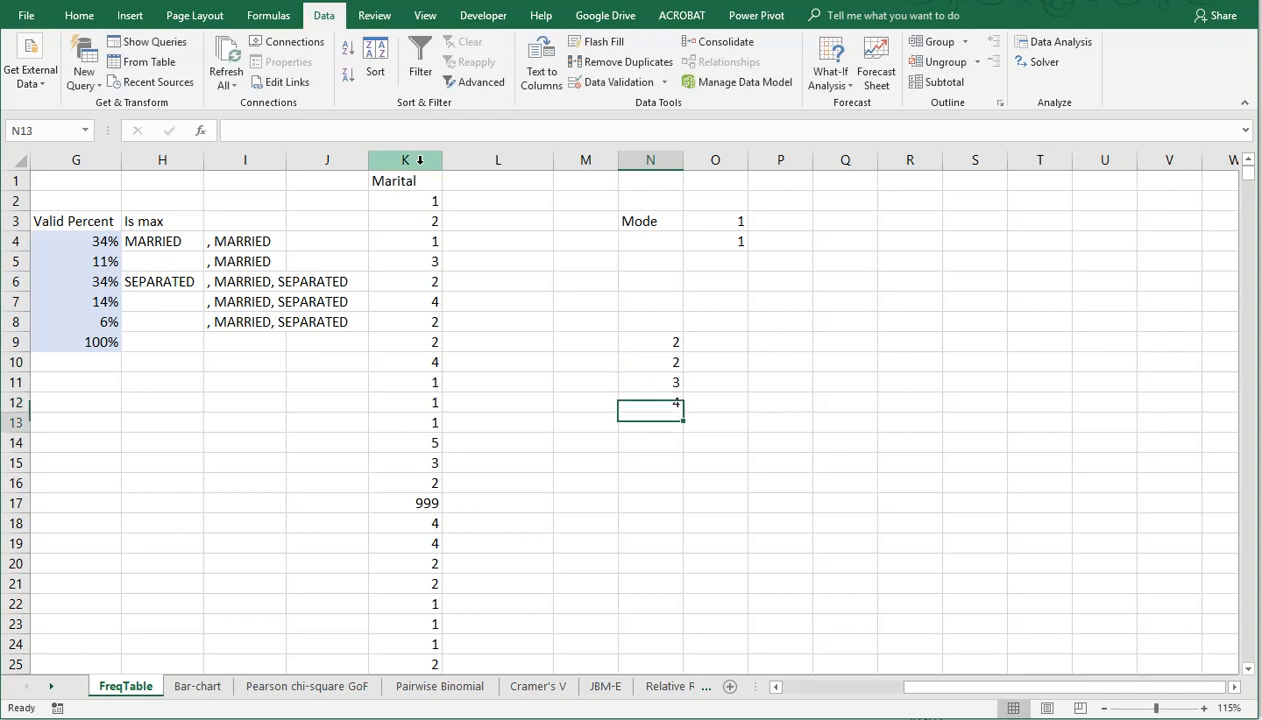
key("Return")
type("5")
key("Return")
type("5")
key("Return")
type("6")
key("Return")
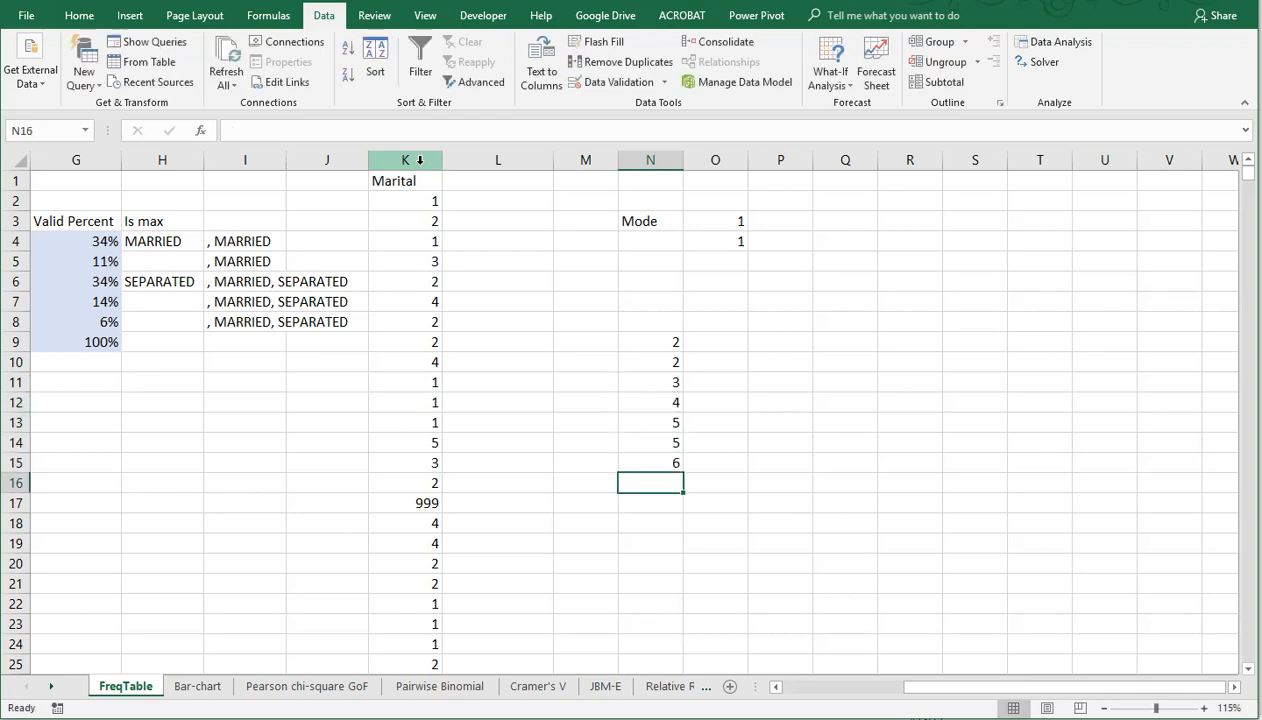
type("7")
key("Return")
Step: Calculate the mode of the sample values N9:N16 in P9 with the MODE function
key("Up")
key("Up")
key("Up")
key("Up")
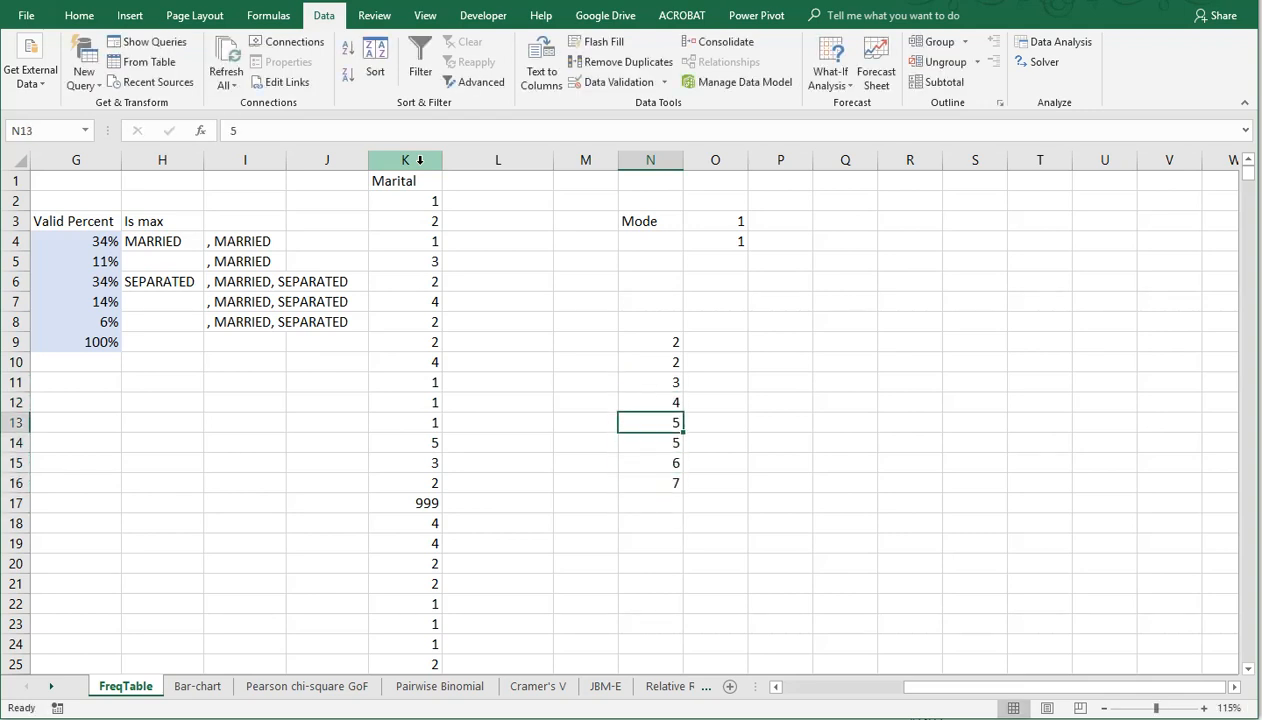
key("Up")
key("Up")
key("Up")
key("Up")
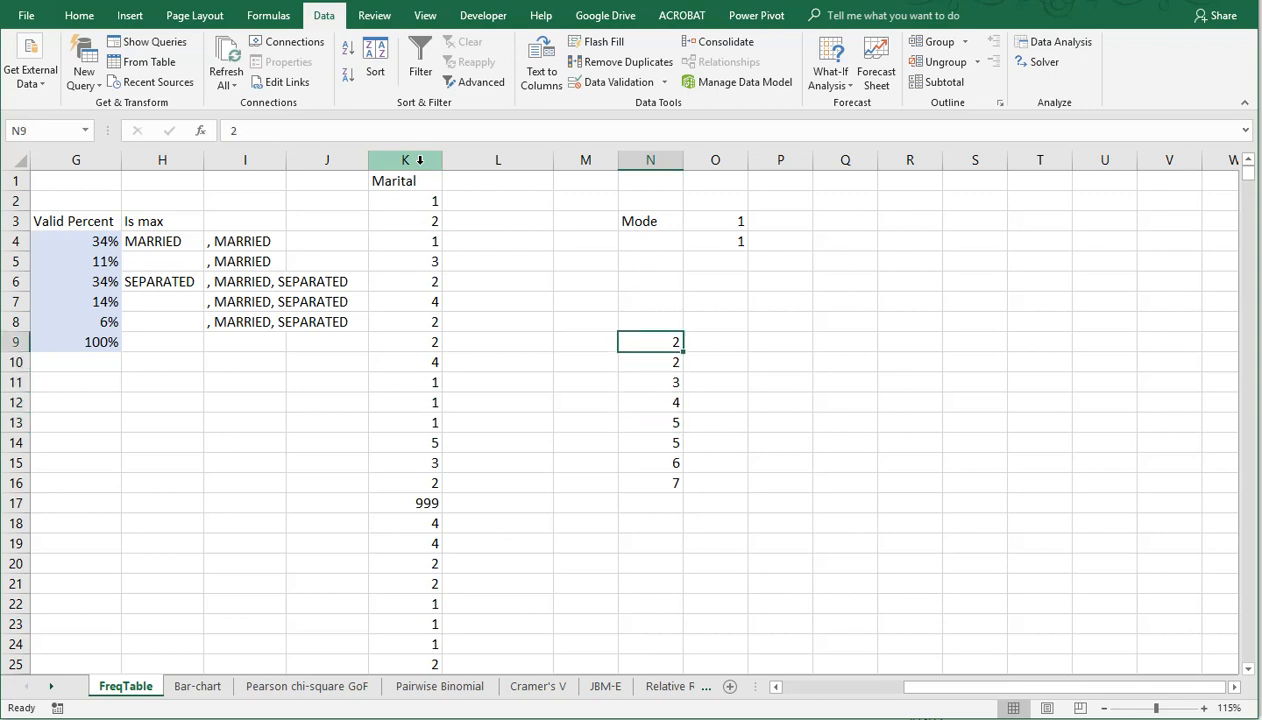
key("Down")
key("Down")
key("Right")
key("Right")
key("Up")
key("Up")
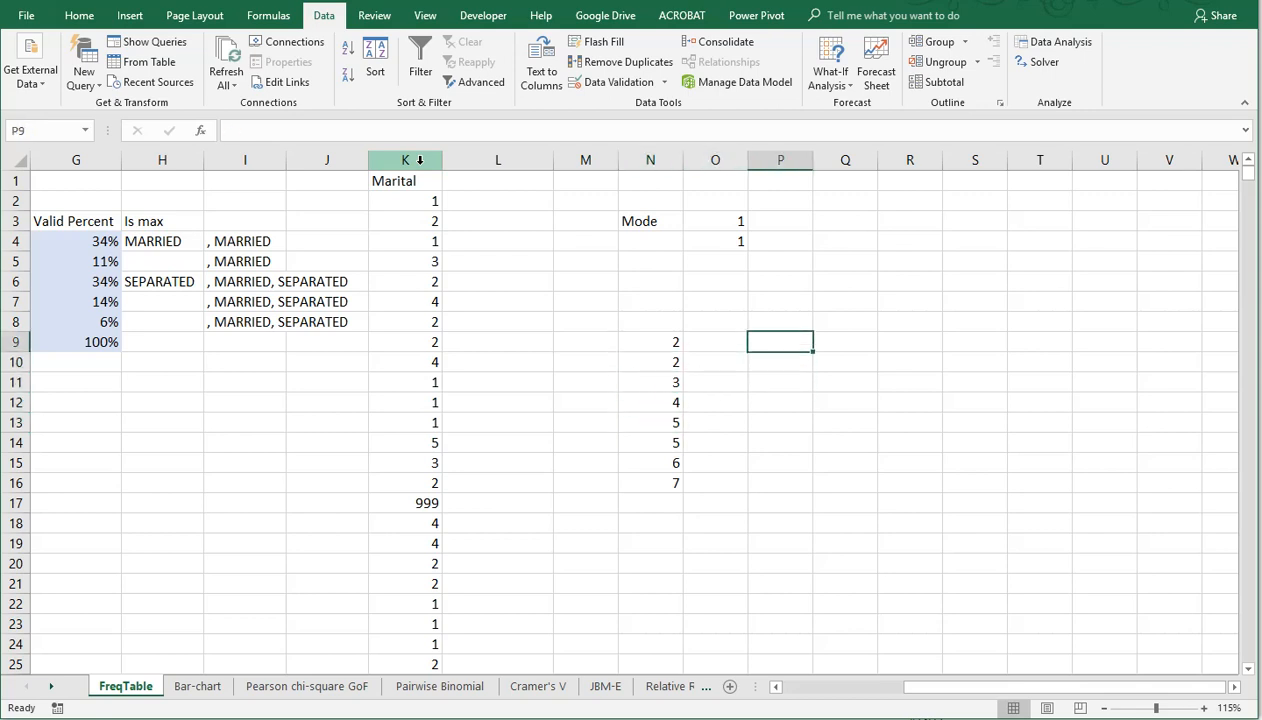
type("=mode(")
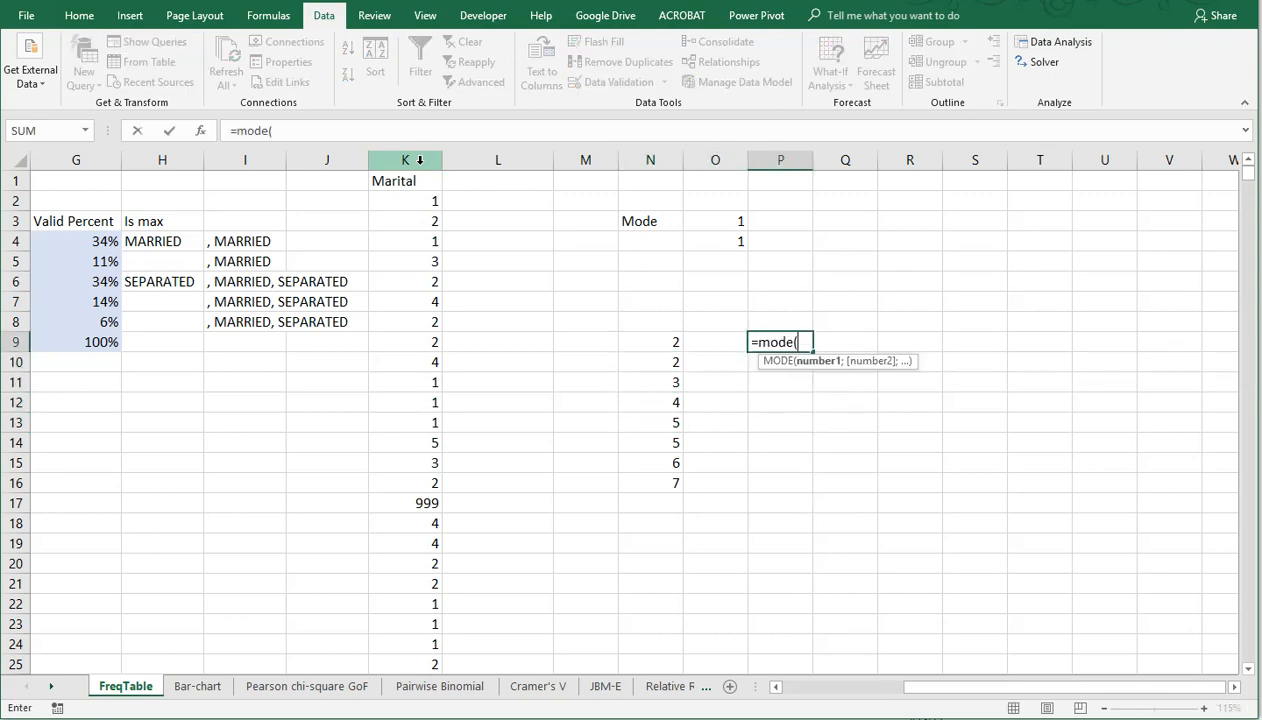
key("Left")
key("Left")
key("ctrl+shift+Down")
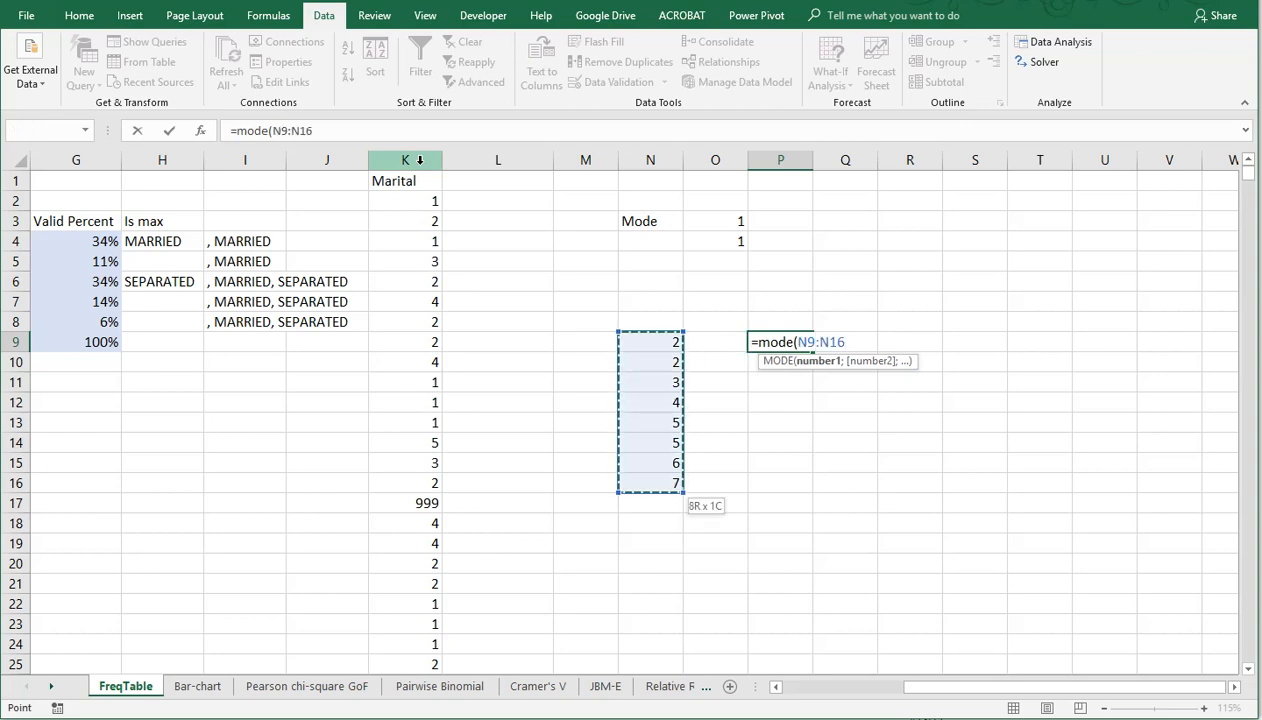
key("Return")
Step: Calculate the single mode of the sample values N9:N16 in P10 with the MODE.SNGL function
type("=mode")
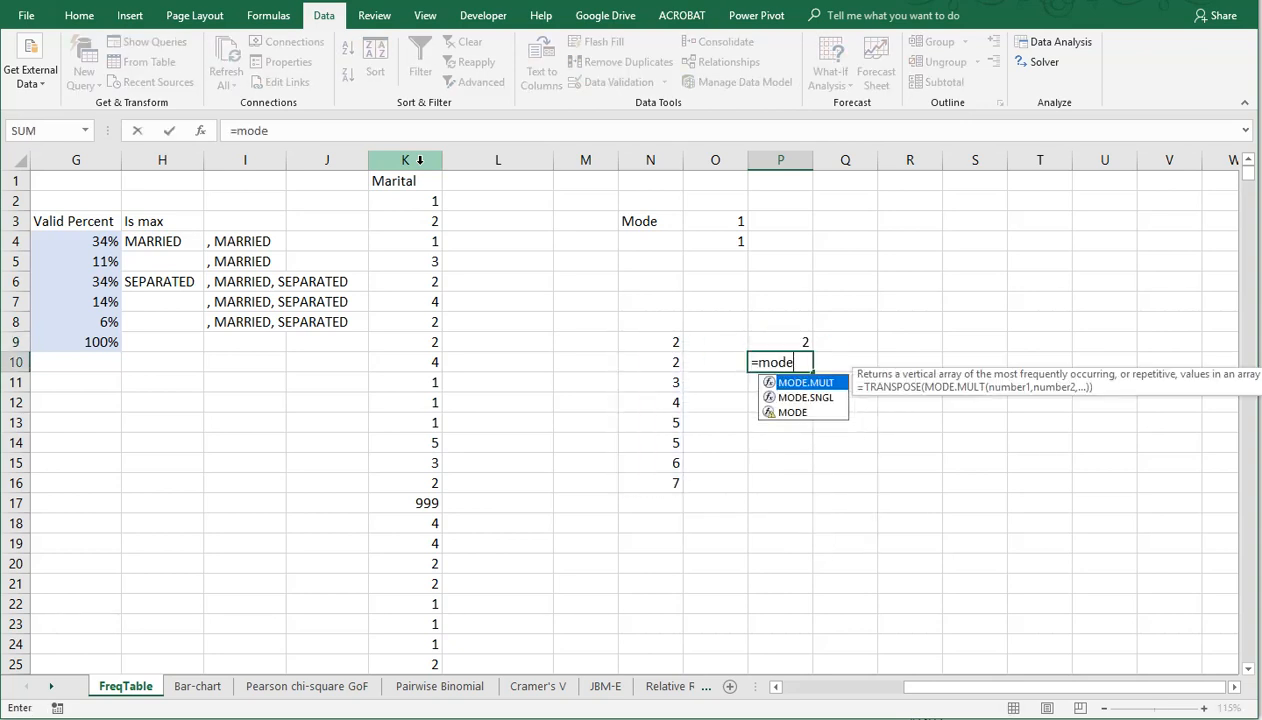
key("Down")
key("Tab")
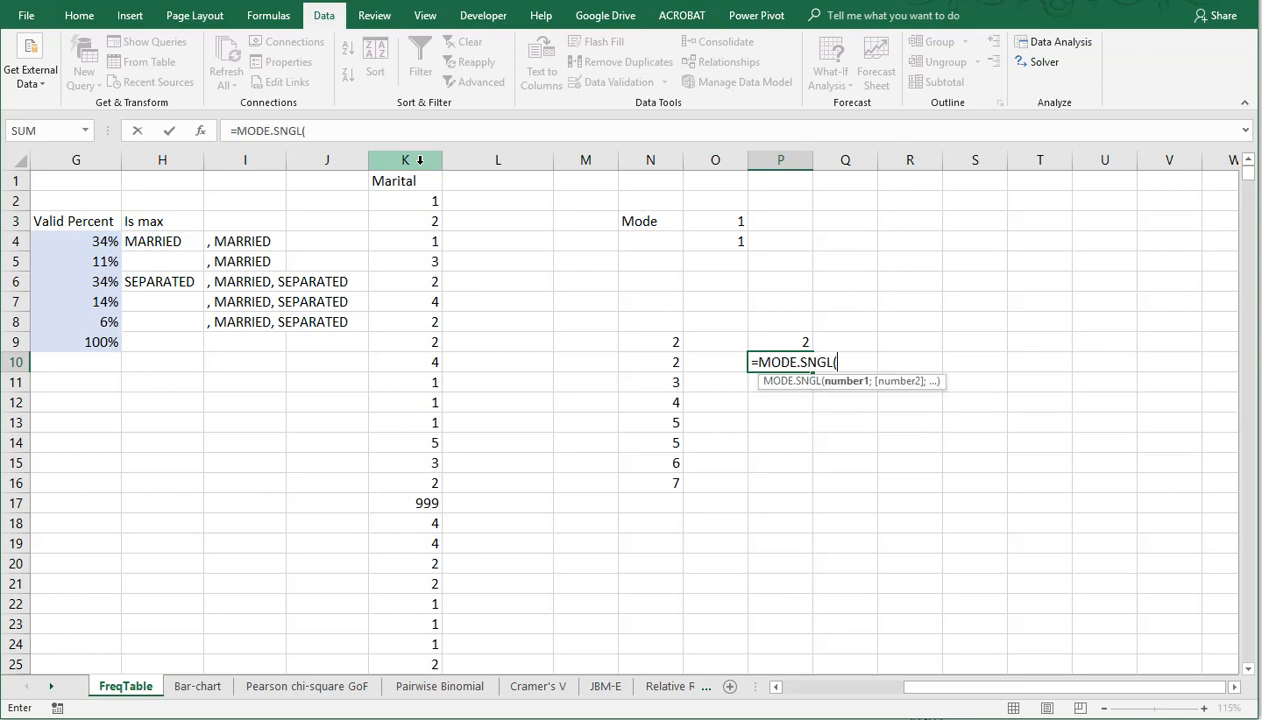
key("Left")
key("Left")
key("Up")
key("shift+Down")
key("shift+Down")
key("shift+Down")
key("shift+Down")
key("shift+Down")
key("shift+Down")
key("shift+Down")
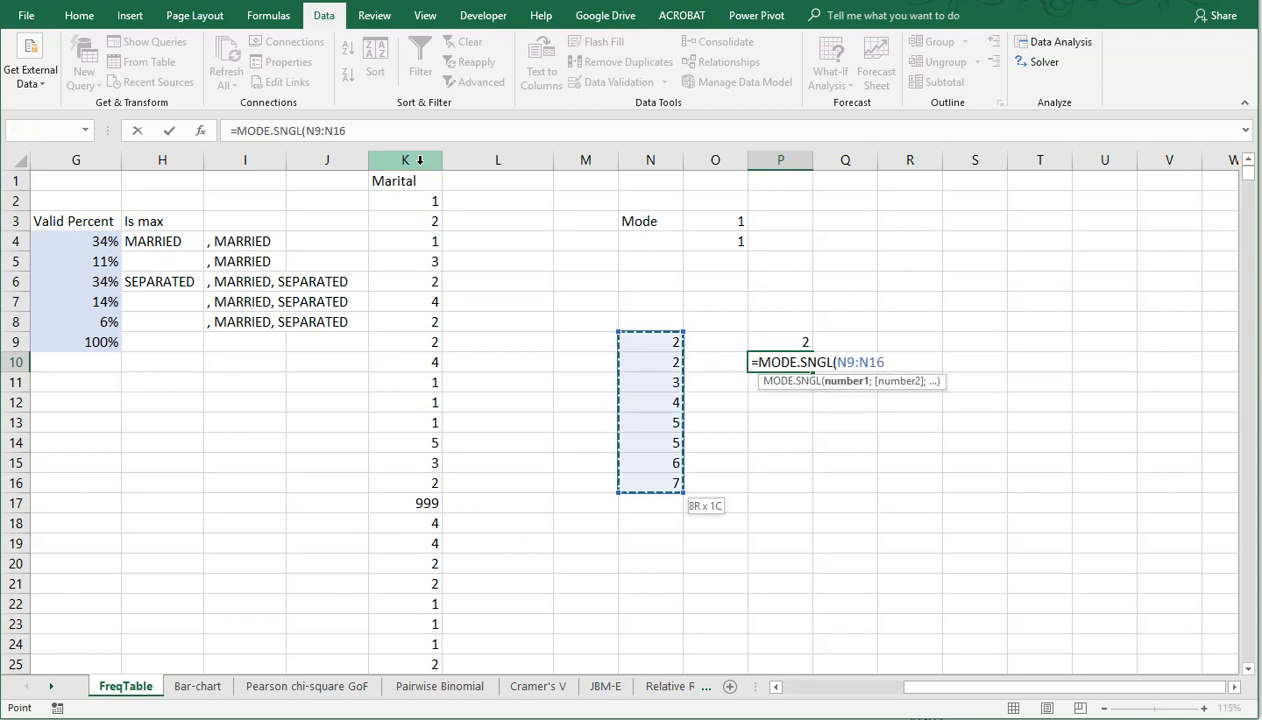
key("Return")
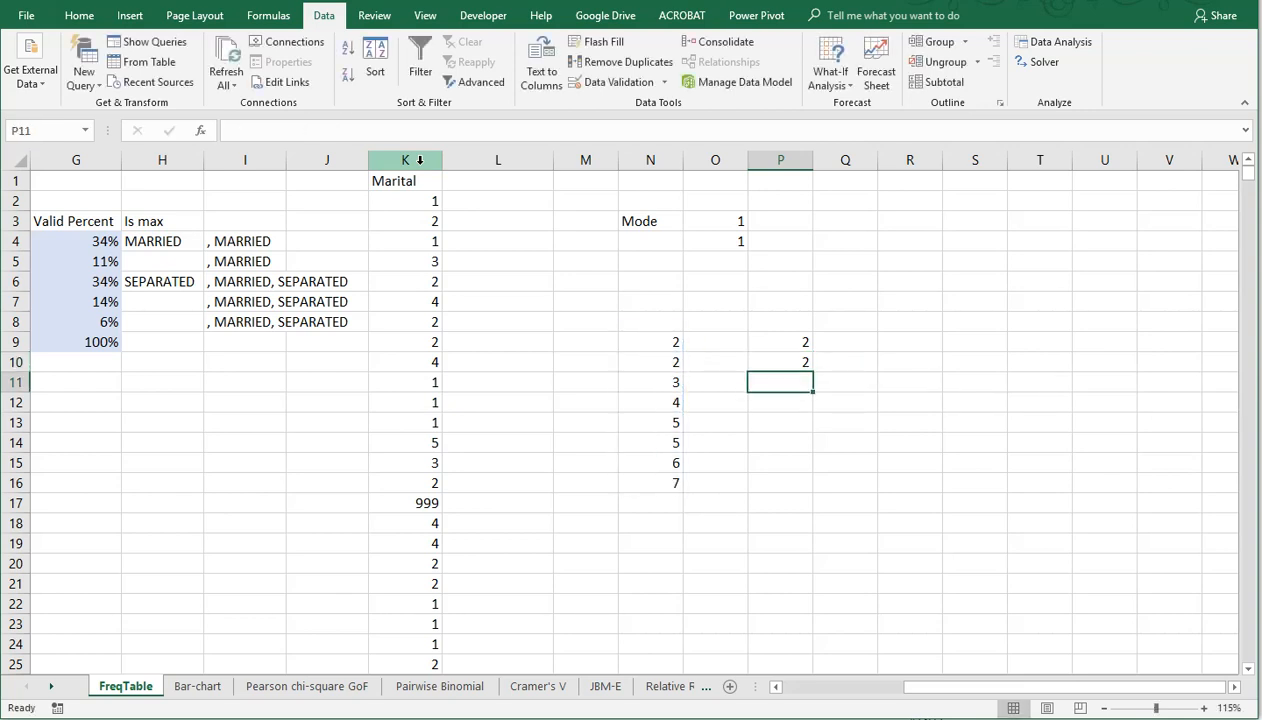
Step: Calculate the mode of the sample values N9:N16 in the single cell P12 with the MODE.MULT function
key("Down")
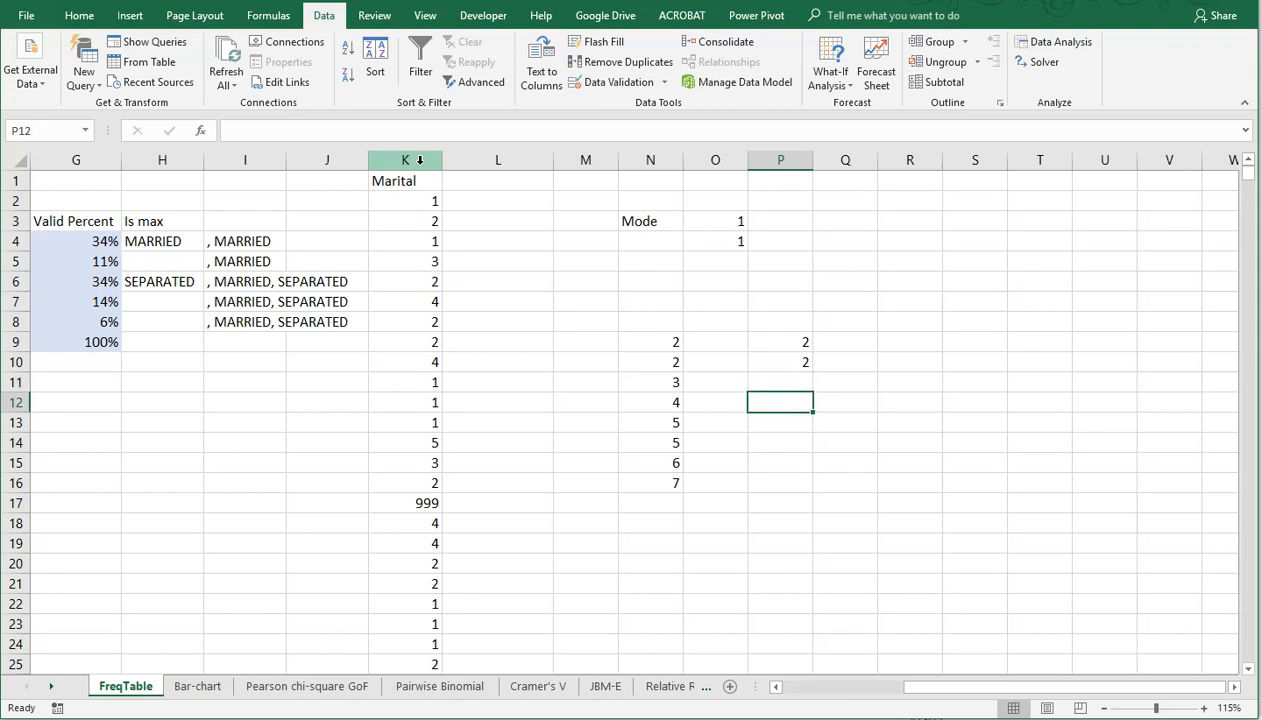
type("=")
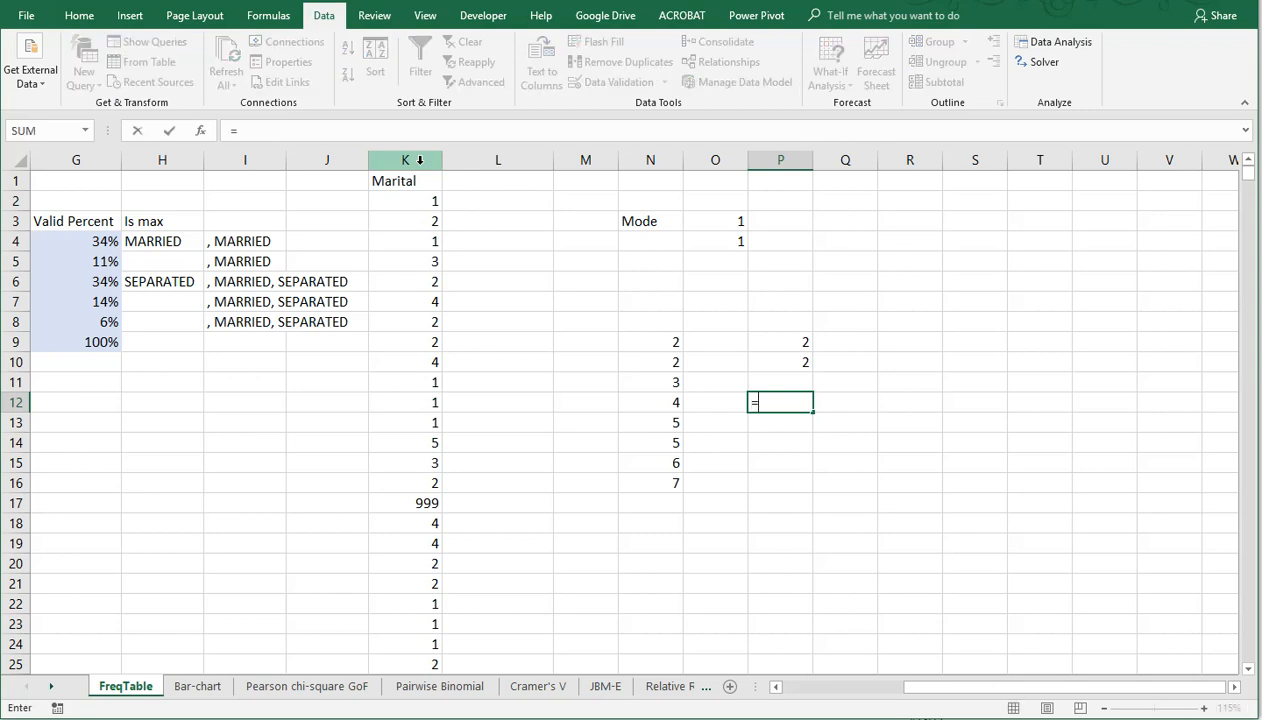
type("mode")
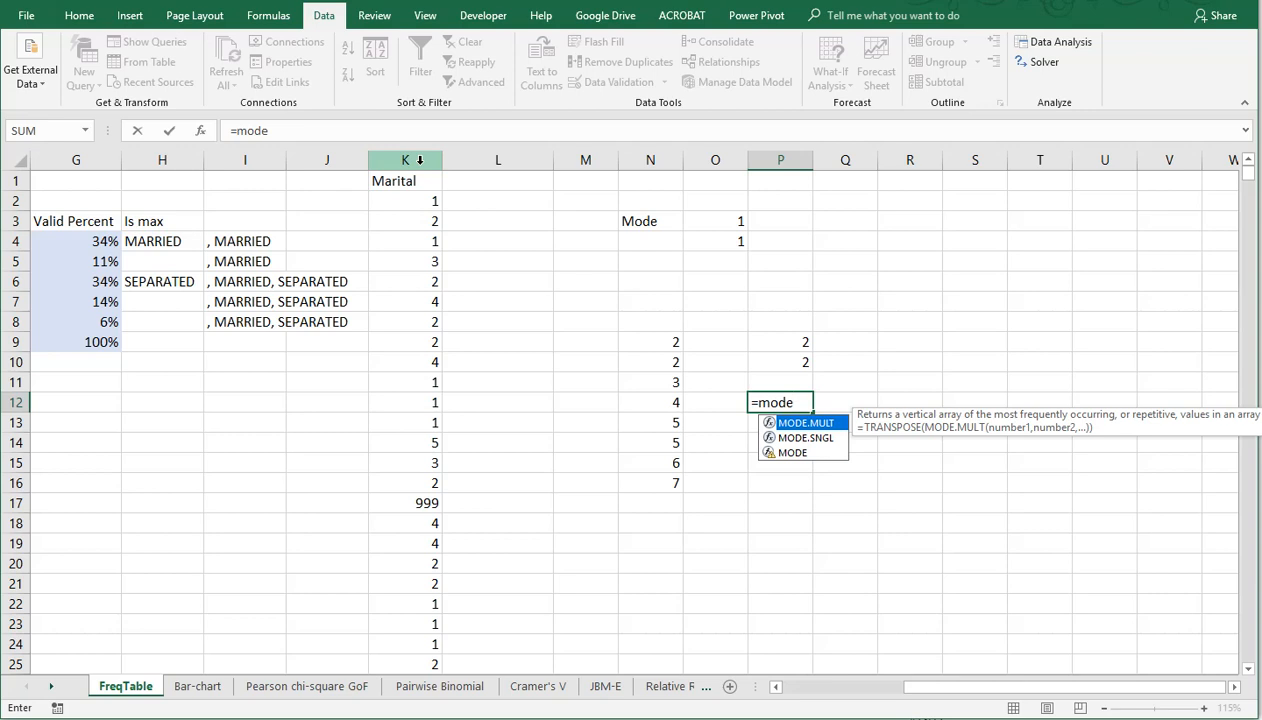
key("Tab")
key("Left")
key("Left")
key("Up")
key("Up")
key("Up")
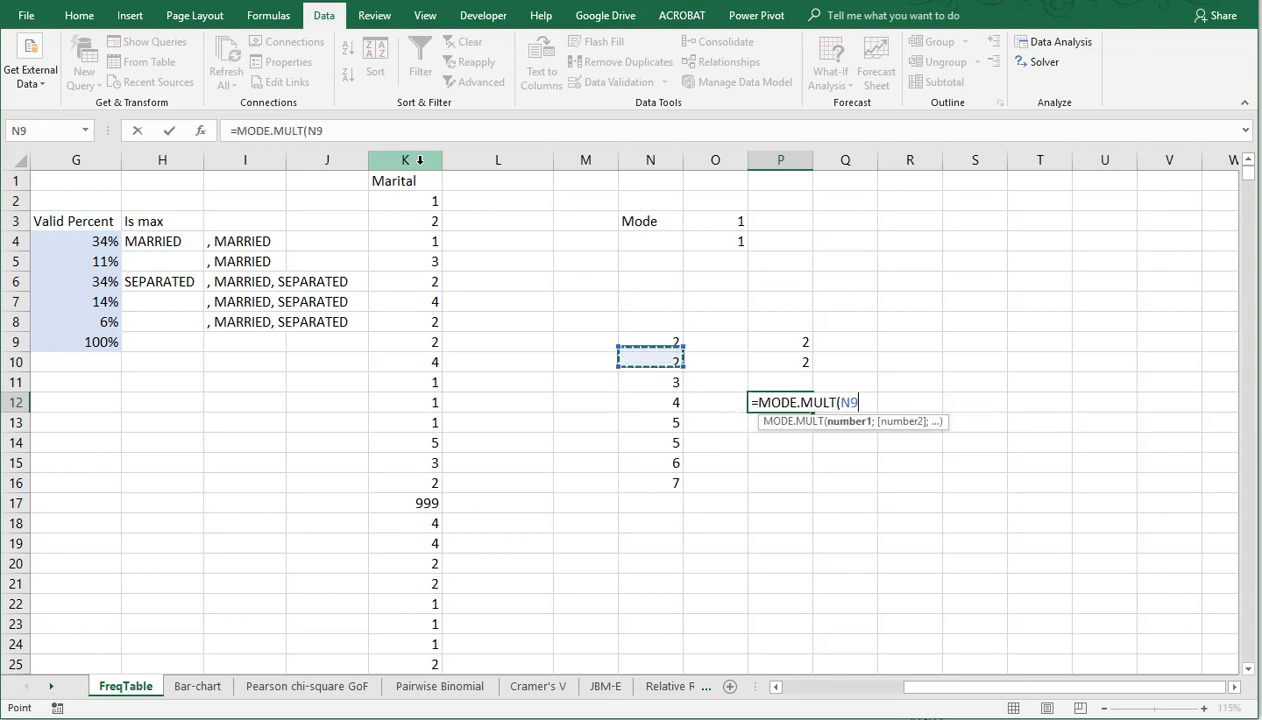
key("ctrl+shift+Down")
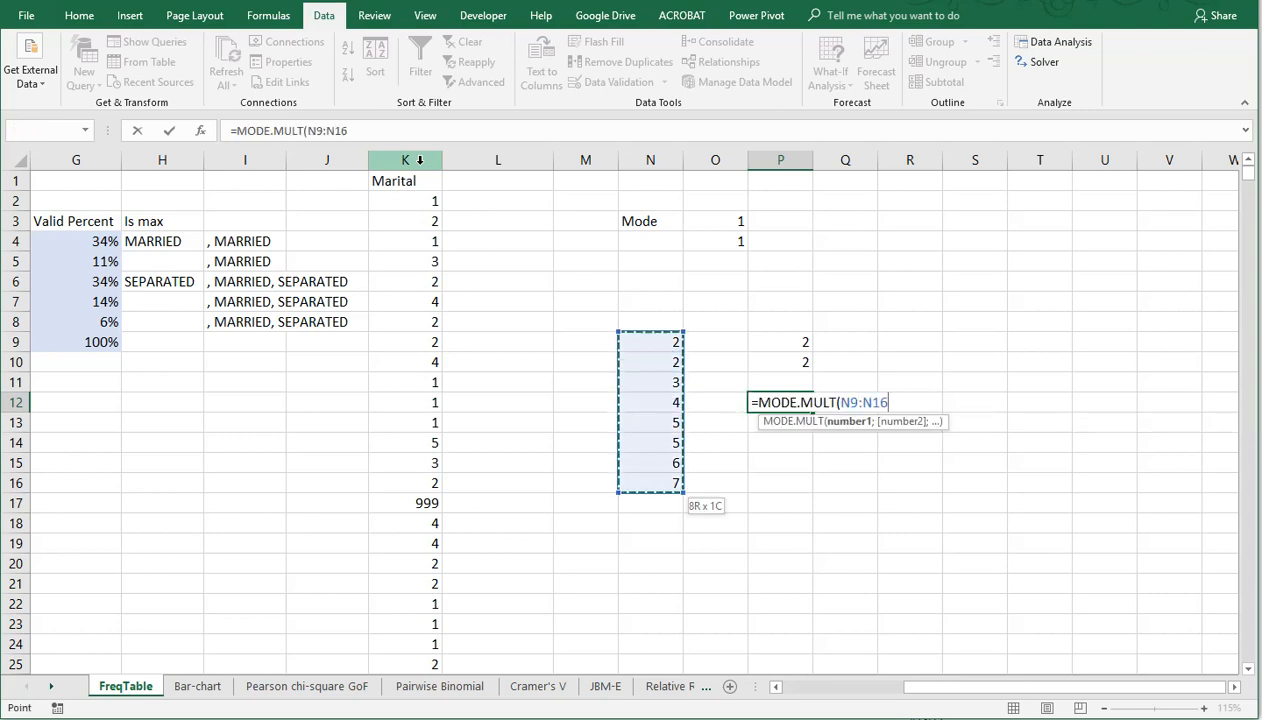
key("Return")
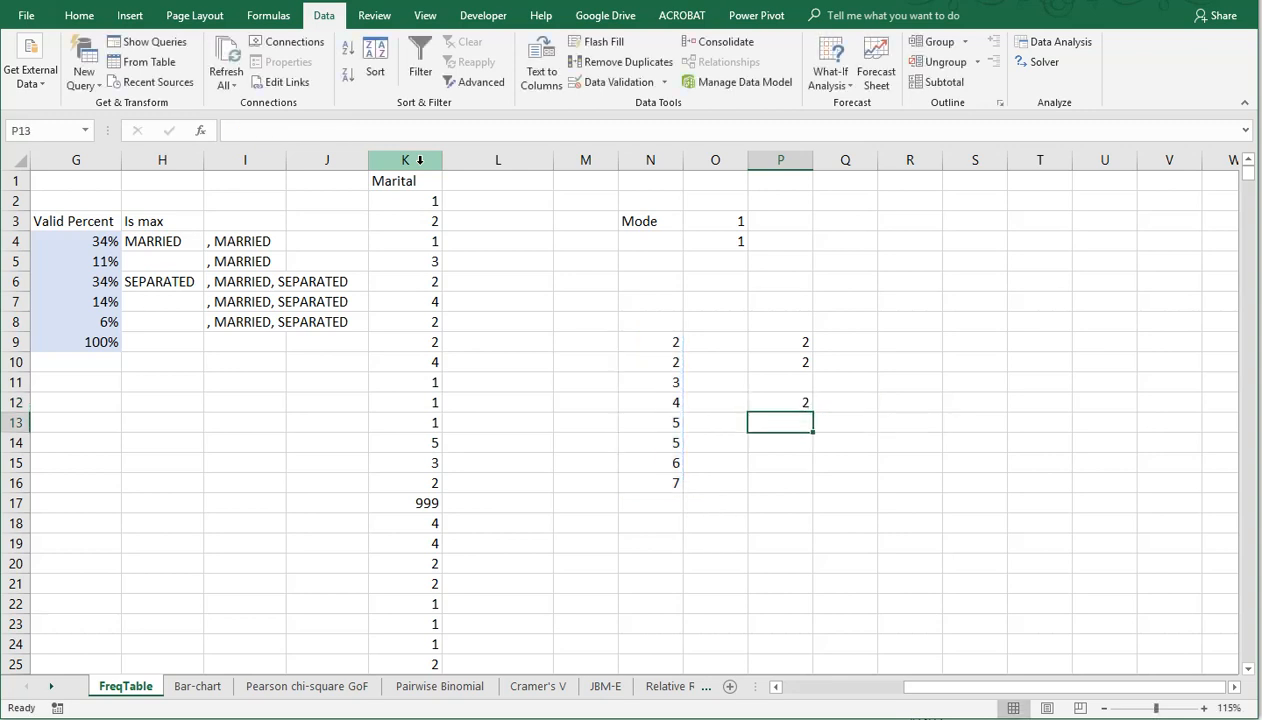
Step: Enter MODE.MULT of the sample values N9:N16 as an array formula across P14:P20
key("Down")
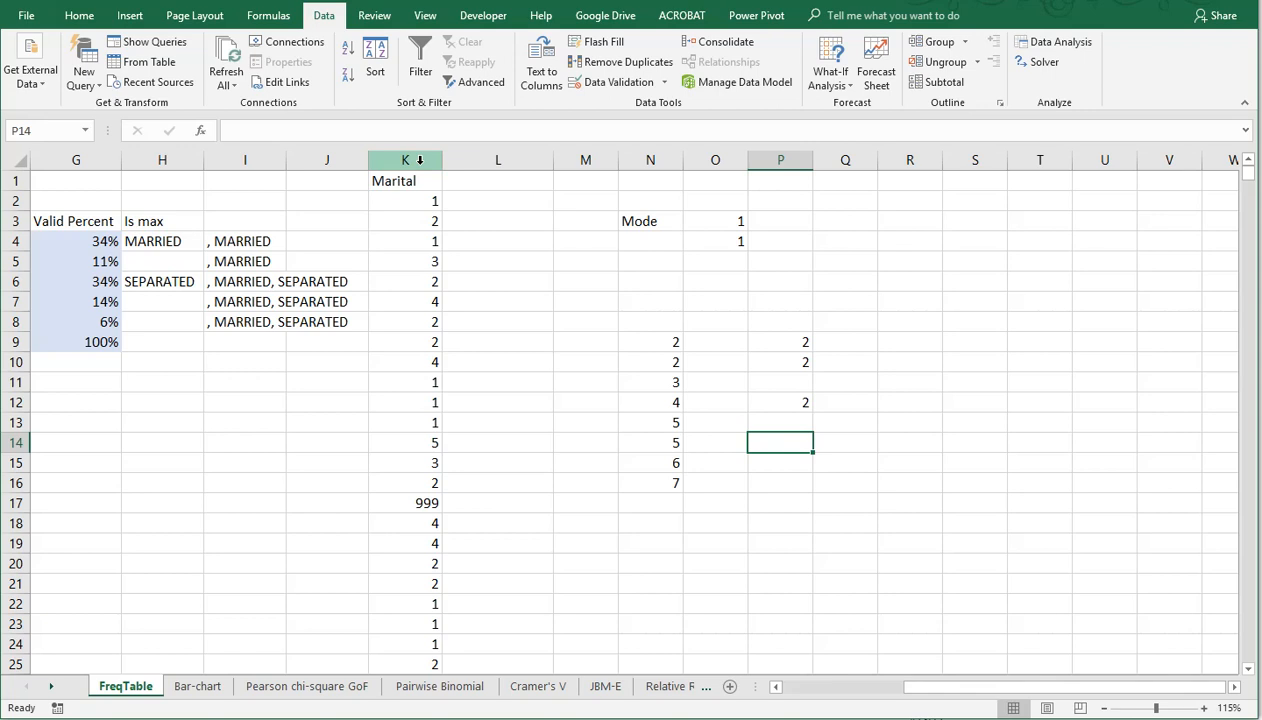
key("shift+Down")
key("shift+Down")
key("shift+Down")
key("shift+Down")
key("shift+Down")
key("shift+Down")
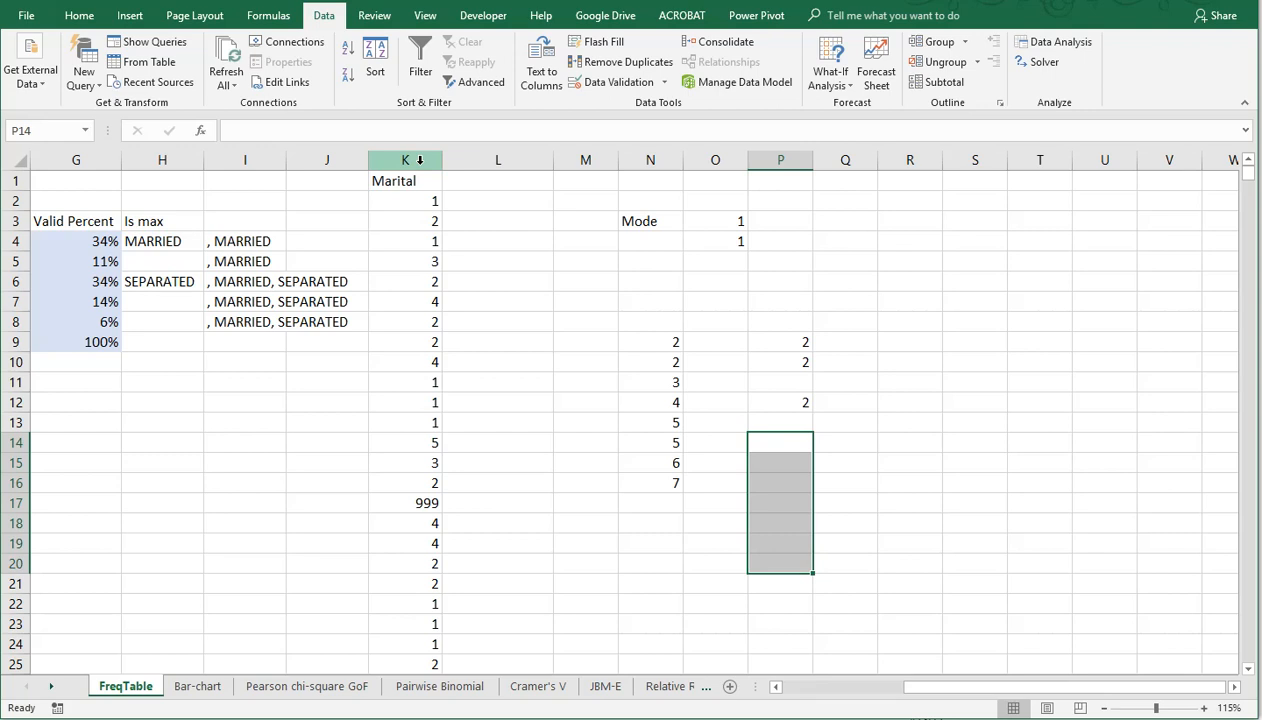
type("=mode")
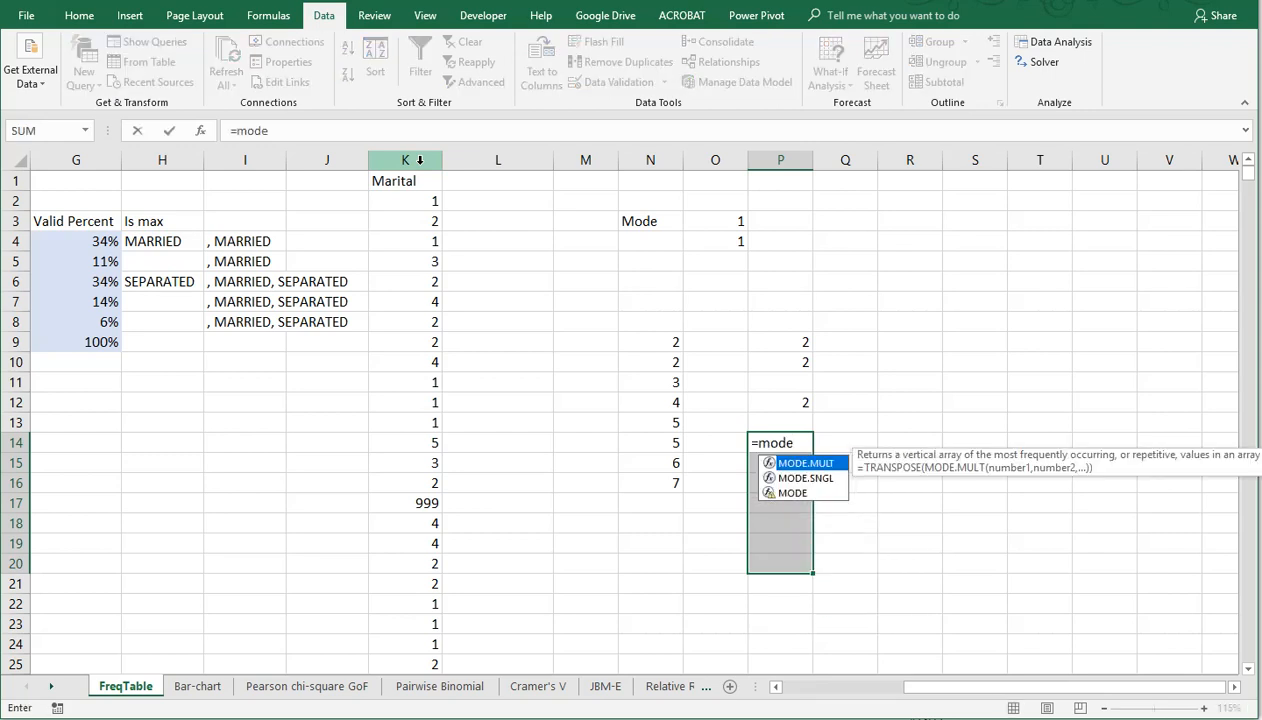
type(".")
key("Tab")
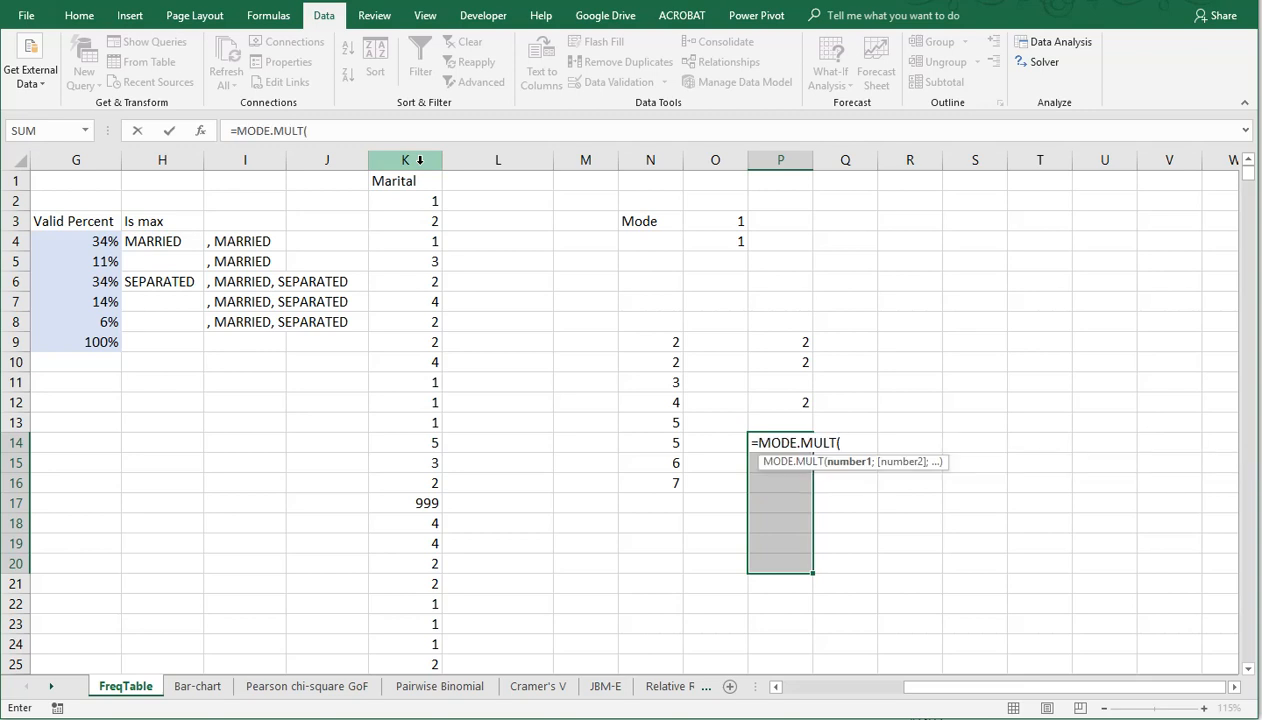
left_click_drag(651, 345, 649, 470)
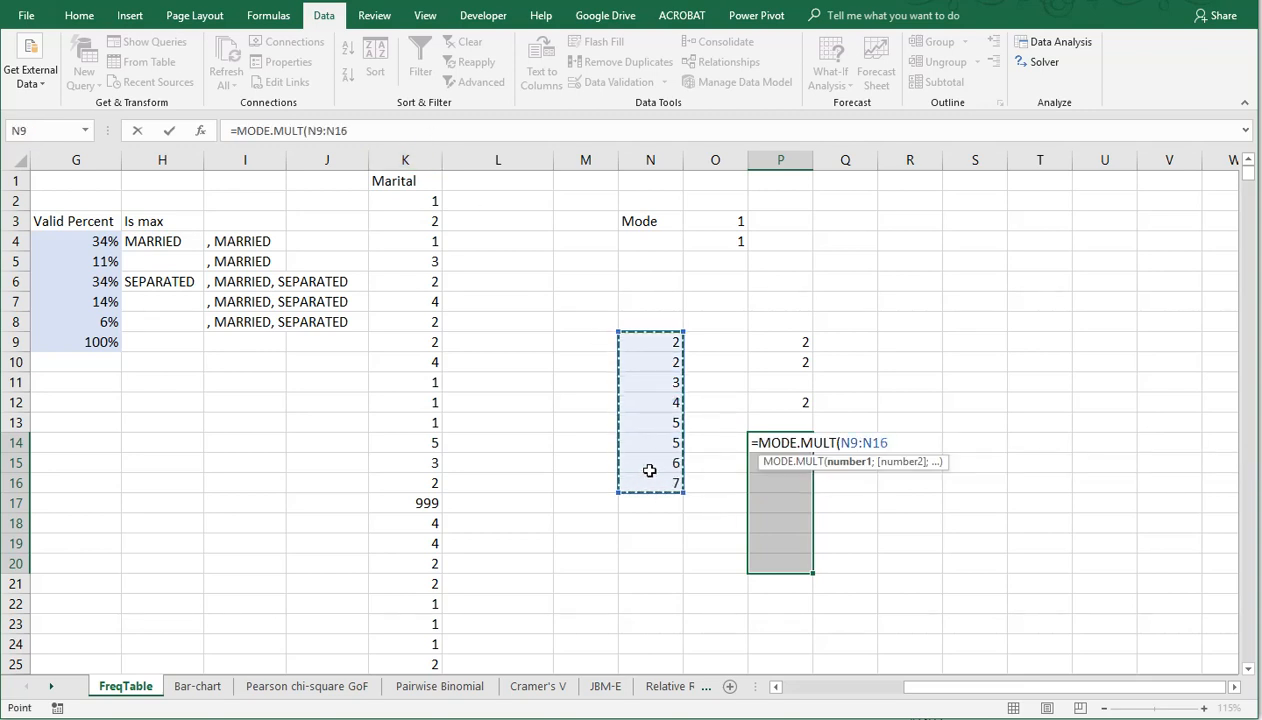
type(")")
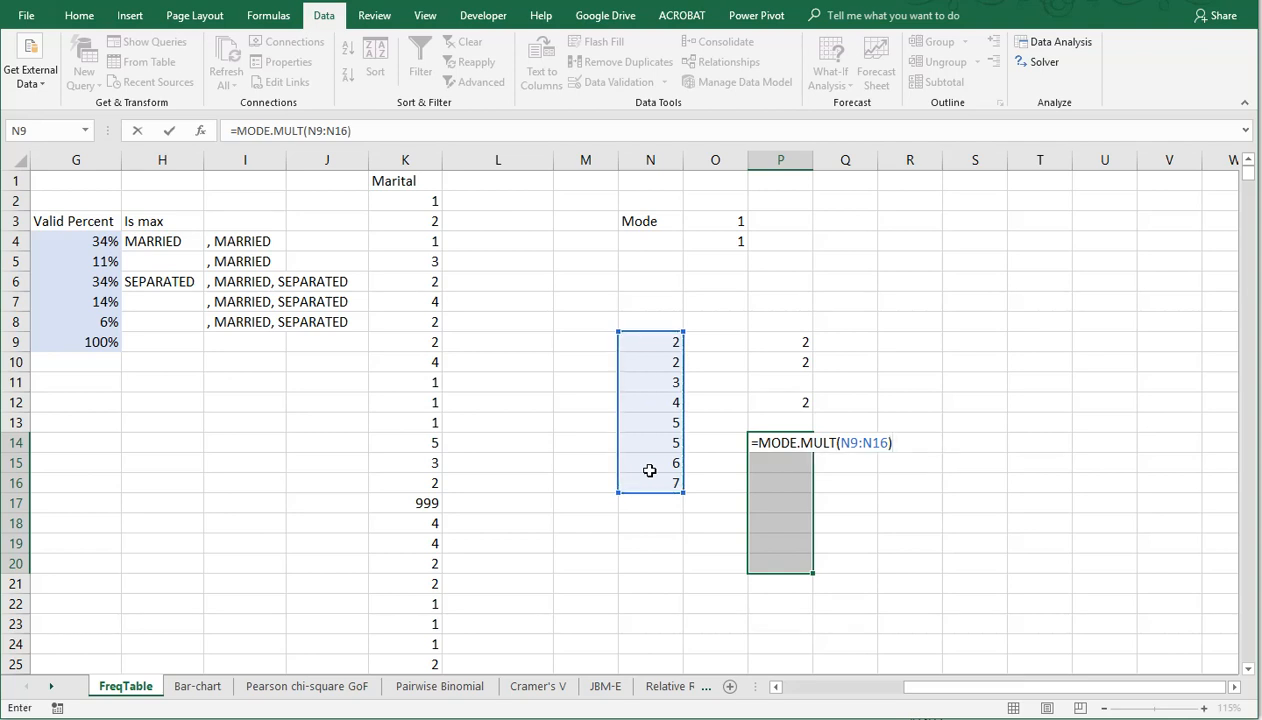
key("ctrl+shift+Return")
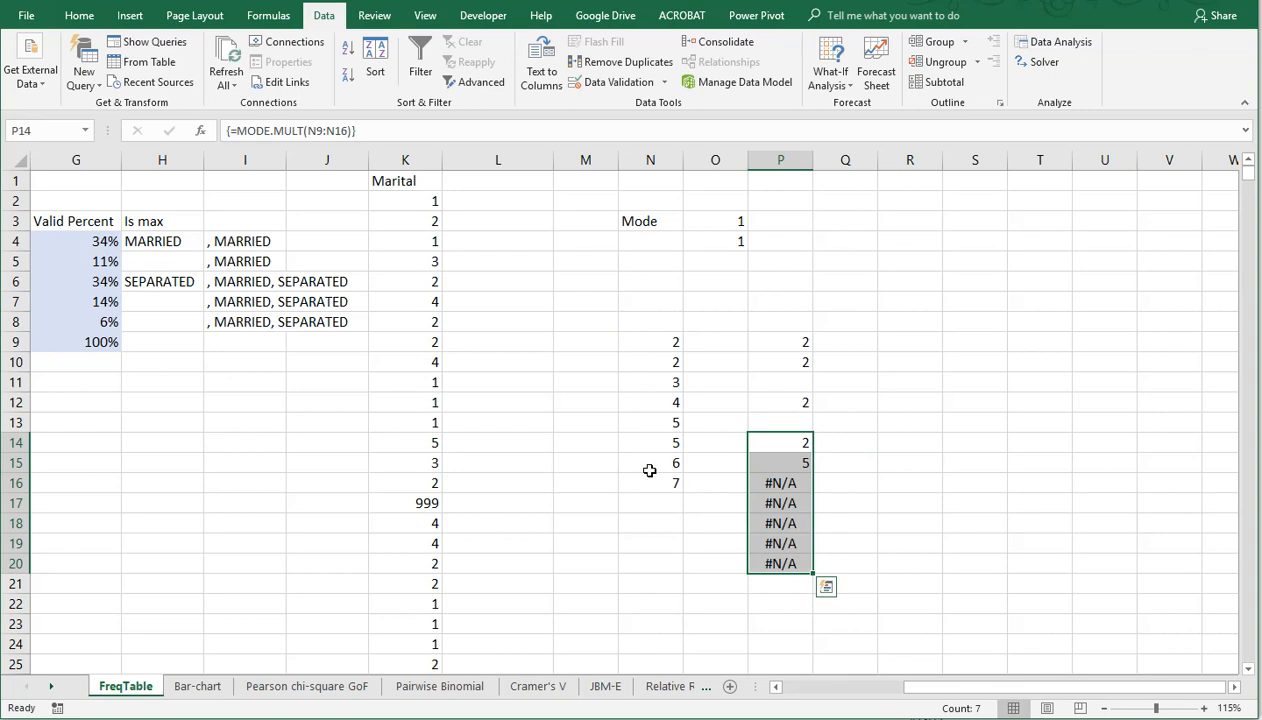
Step: Try to delete only the surplus array cells P16:P20
left_click(764, 441)
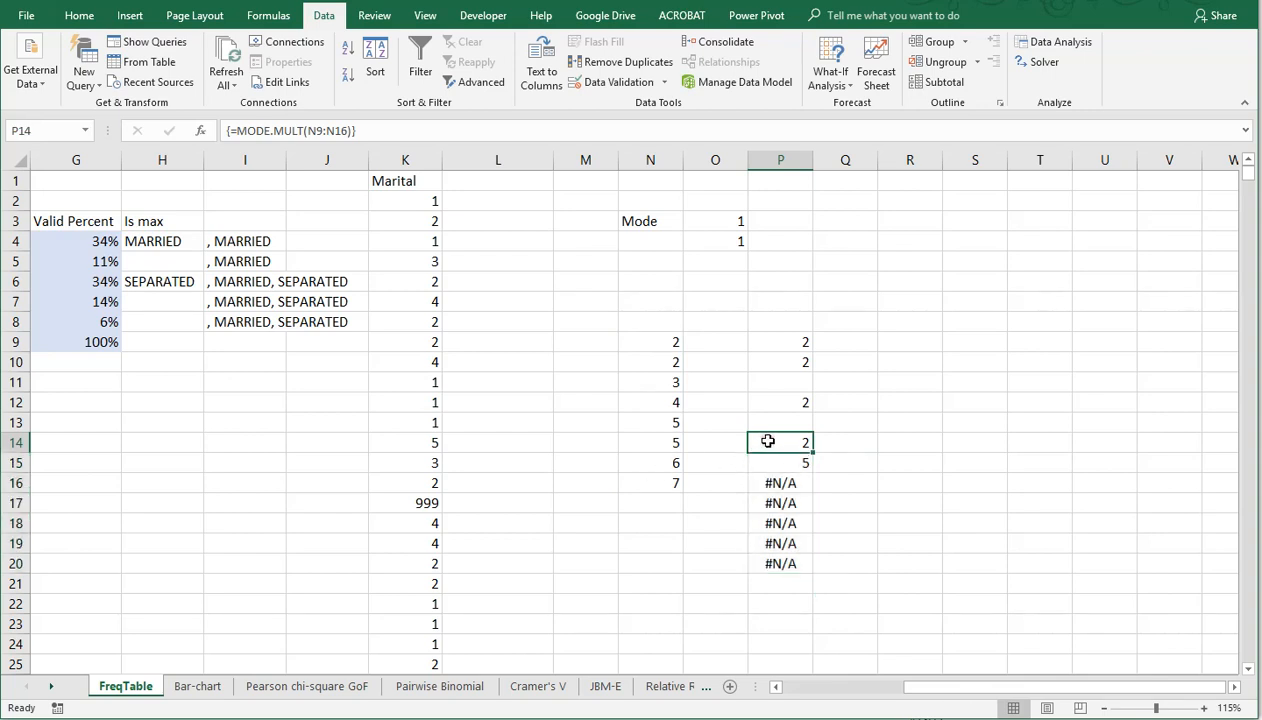
left_click(769, 459)
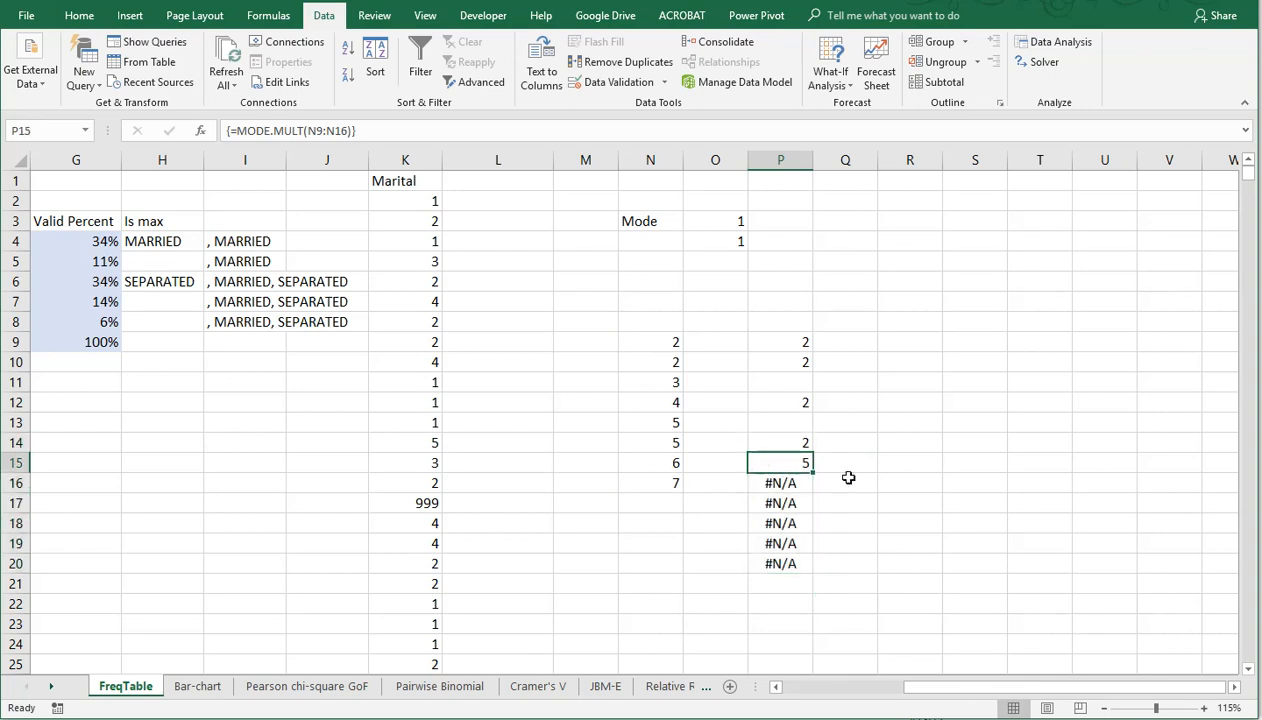
left_click(787, 480)
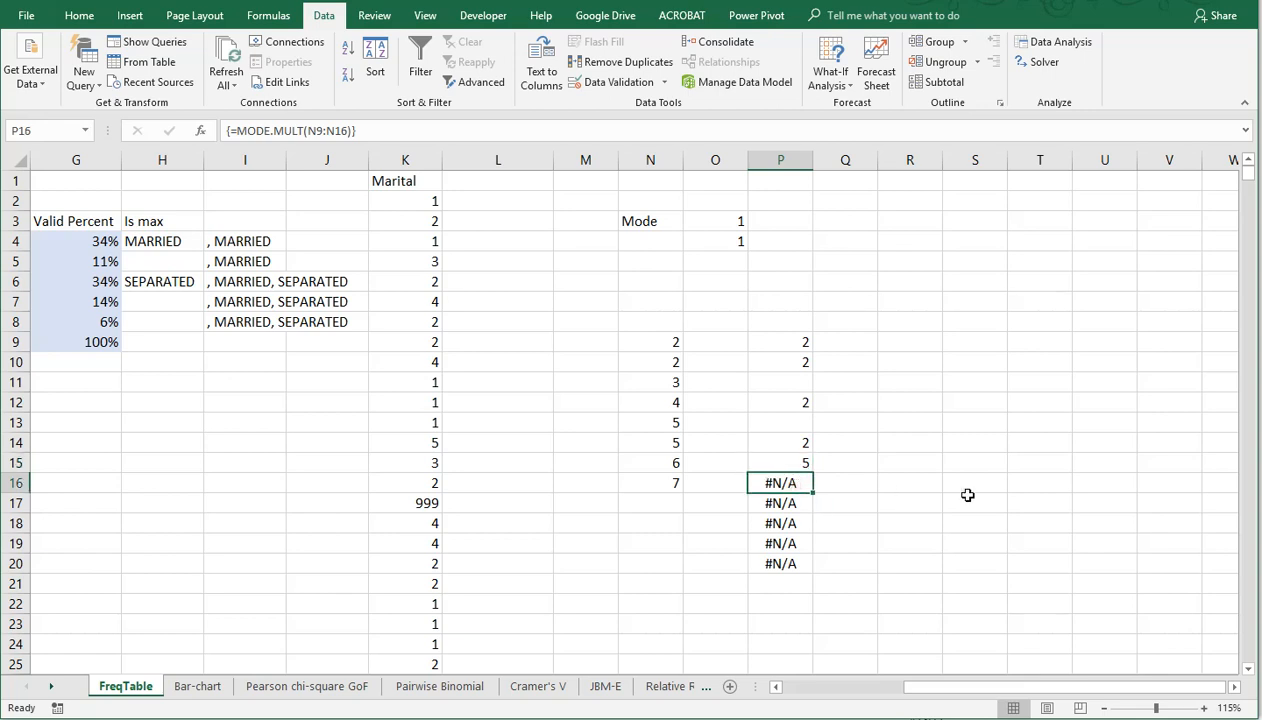
key("shift+Down")
key("shift+Down")
key("shift+Down")
key("shift+Down")
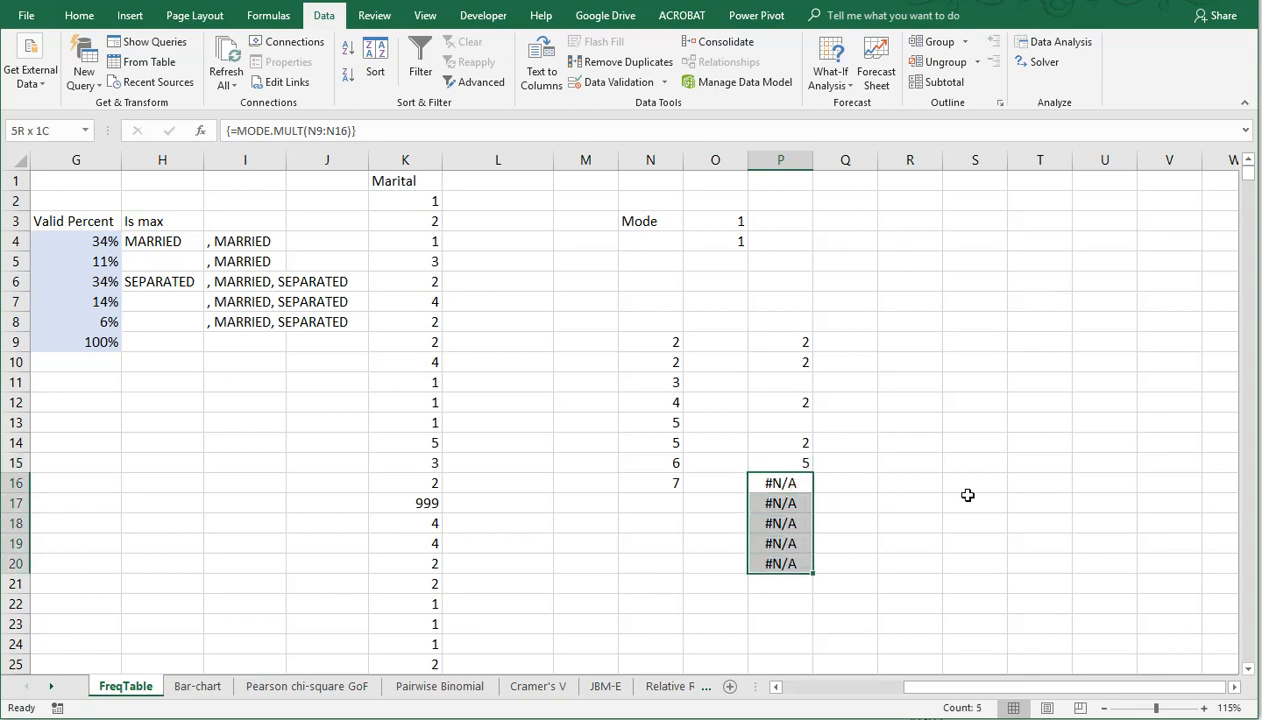
key("Delete")
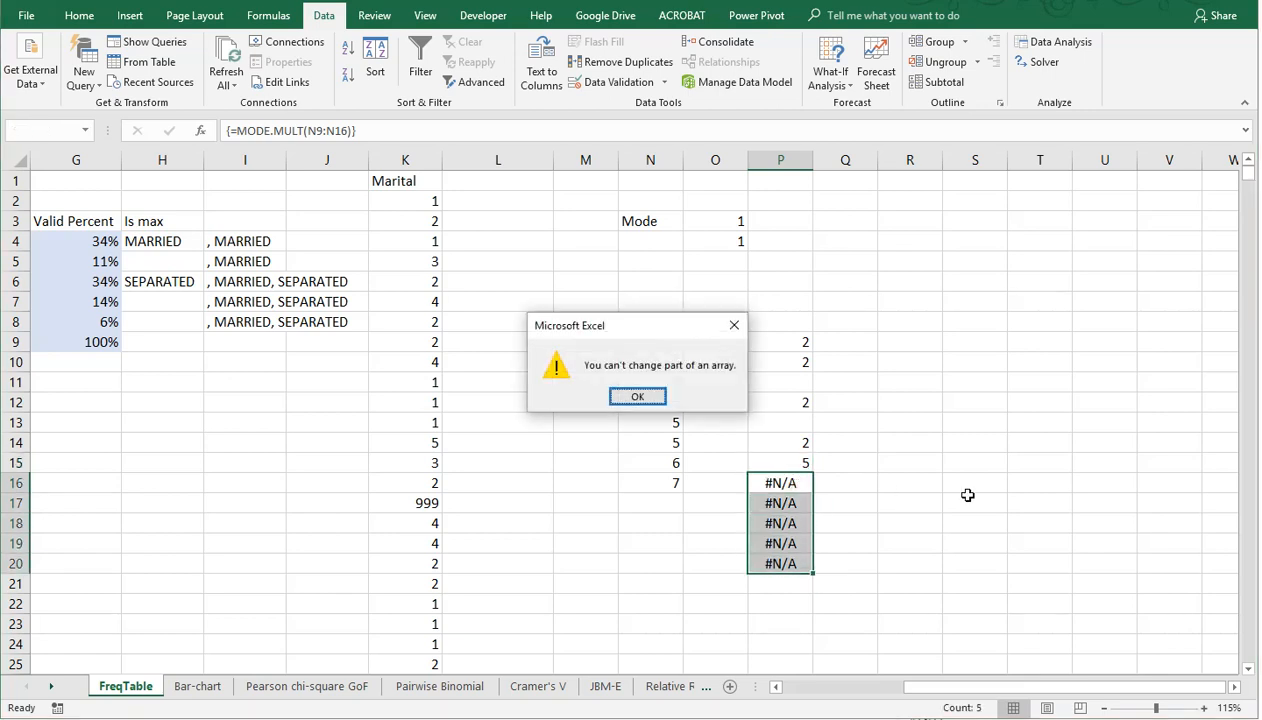
key("Return")
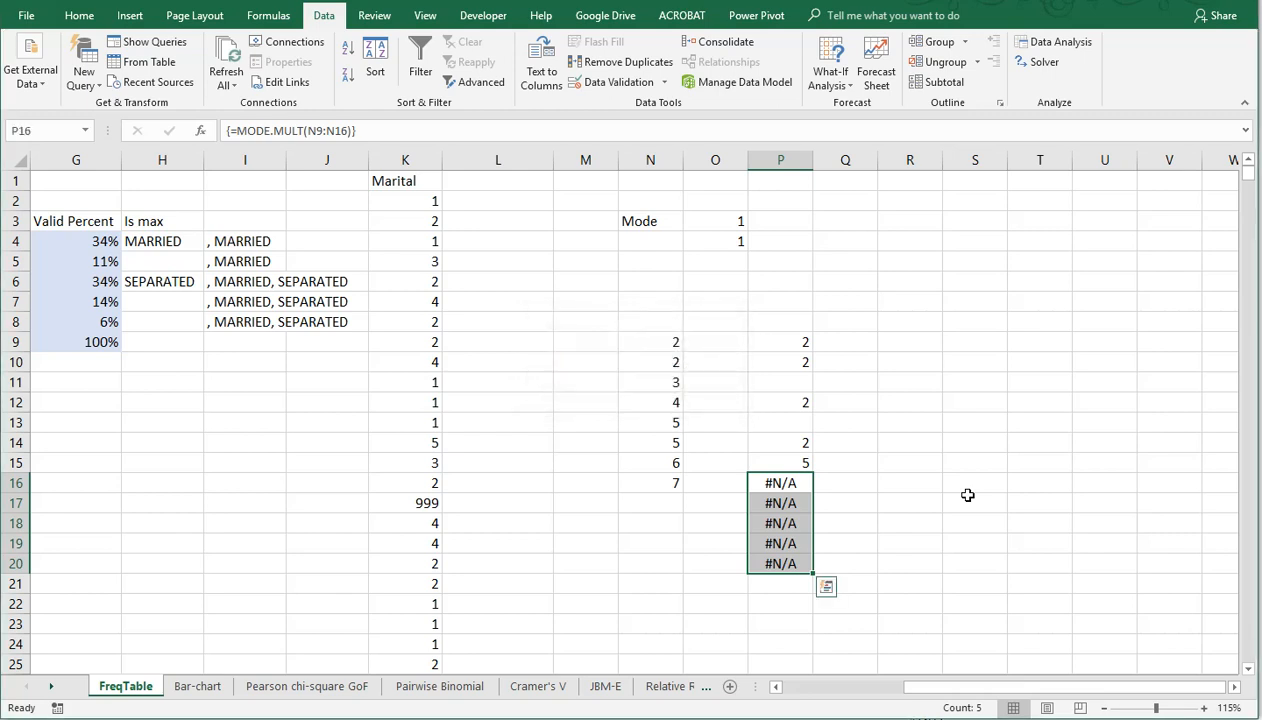
Step: Delete the whole MODE.MULT array formula from P14:P20
key("Up")
key("Up")
key("shift+Down")
key("shift+Down")
key("shift+Down")
key("shift+Down")
key("shift+Down")
key("shift+Down")
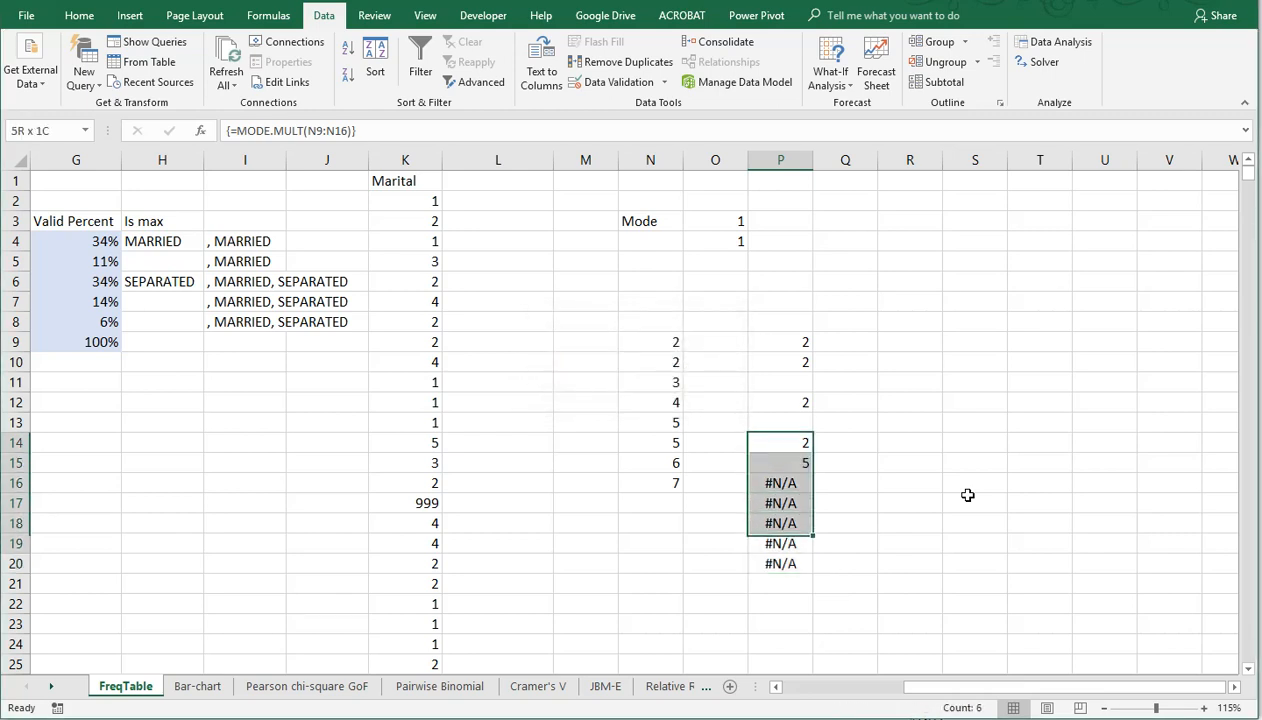
key("Delete")
Step: Enter MODE.MULT of the sample values N9:N16 as an array formula in the two cells P14:P15
key("Down")
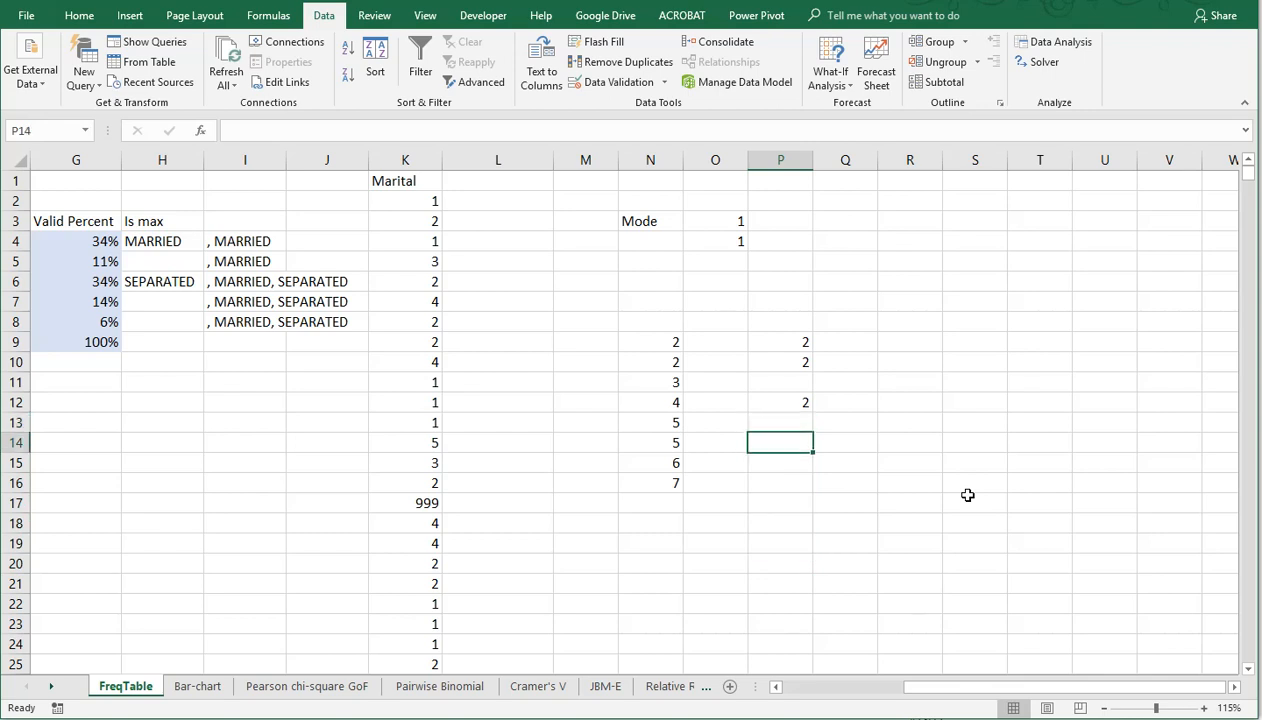
key("shift+Down")
type("=")
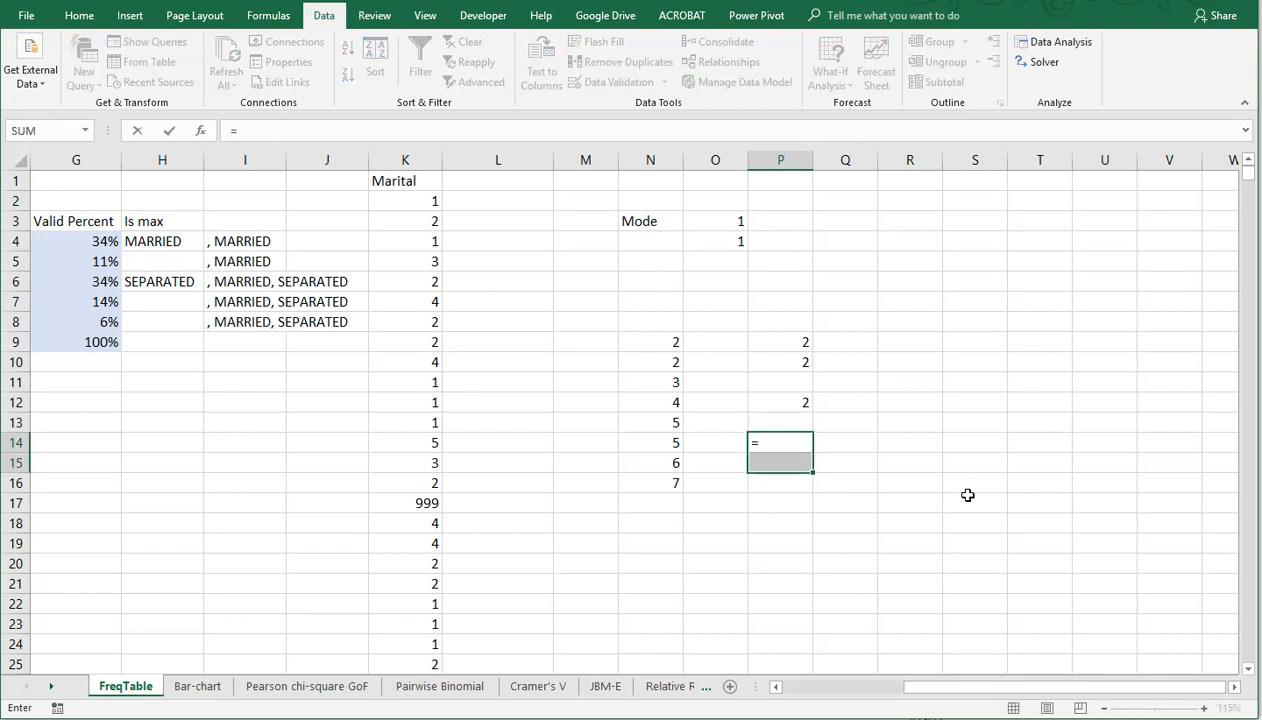
type("mode")
key("Tab")
key("Left")
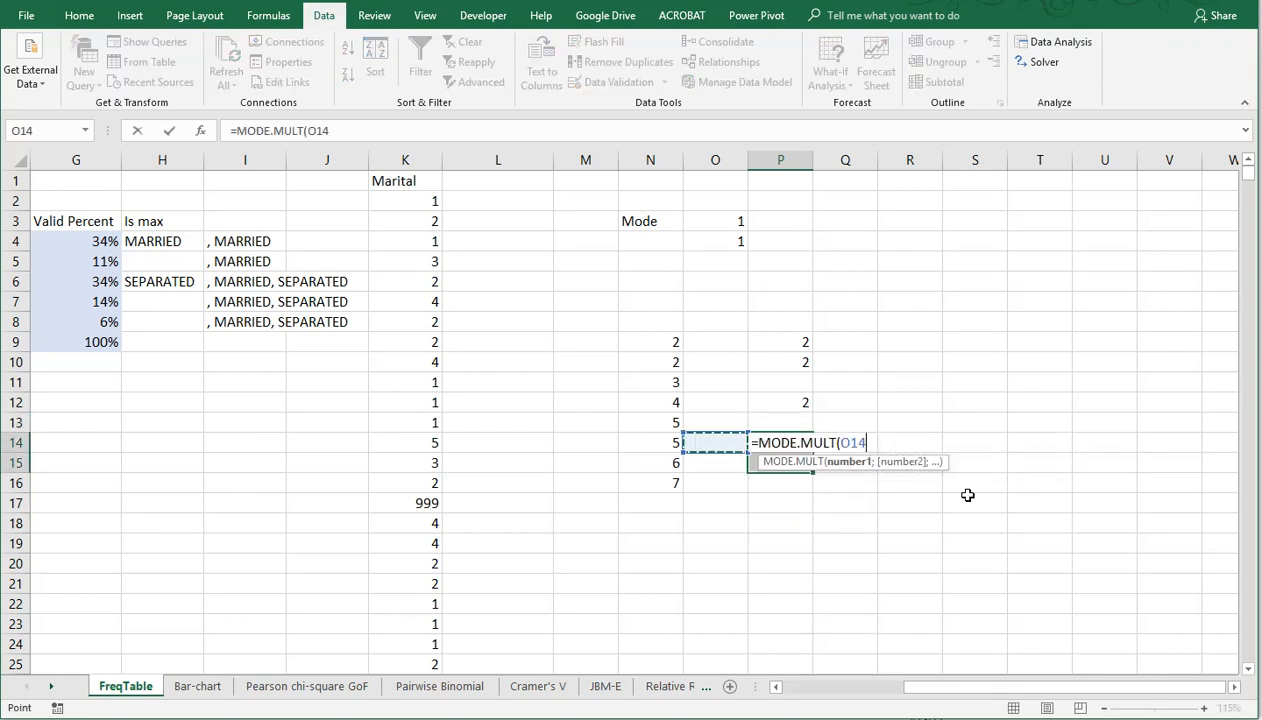
key("Left")
key("Down")
key("Down")
key("ctrl+shift+Up")
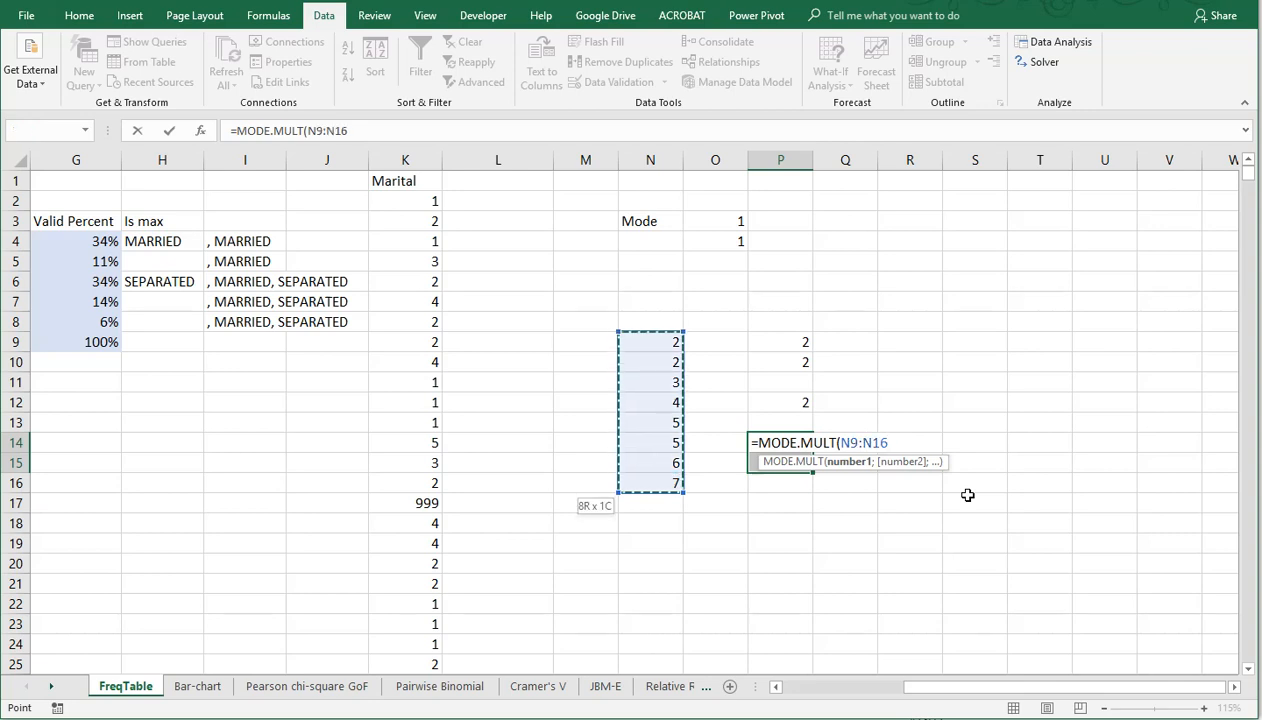
key("ctrl+shift+Return")
key("Right")
key("Left")
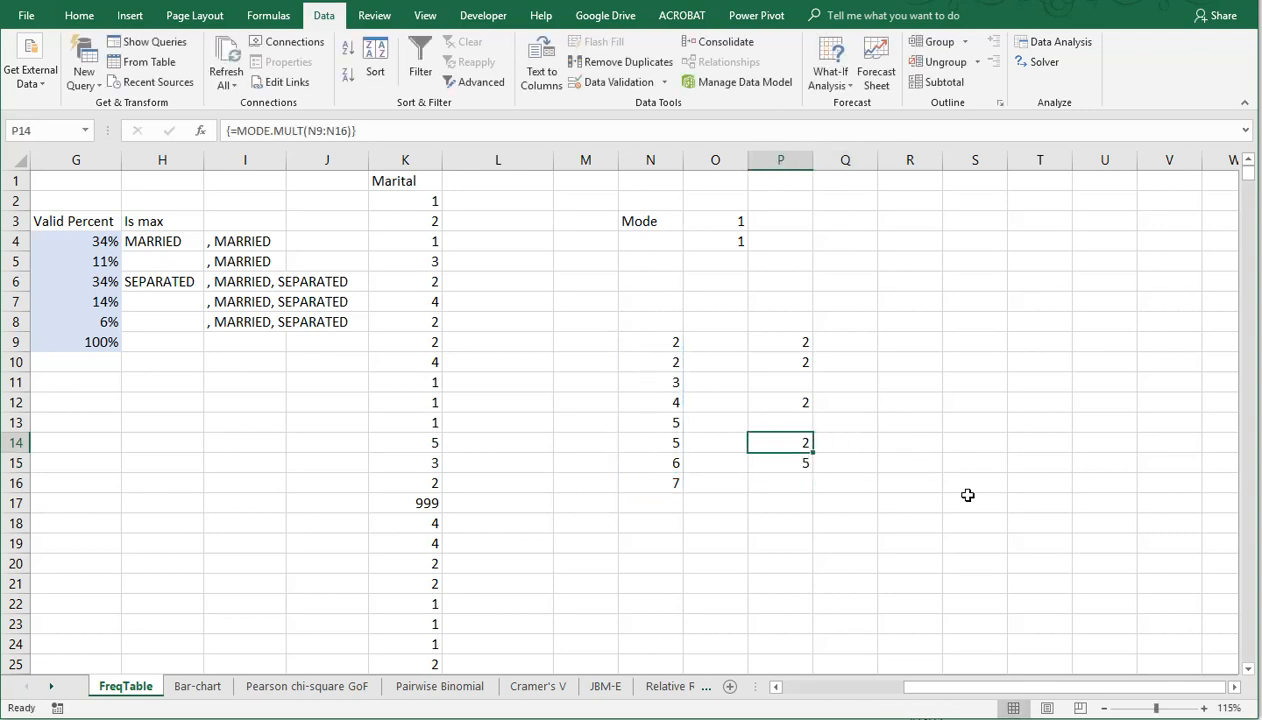
Step: Look up the category name for the code in P14 by entering =VLOOKUP(P14;C4:D8;2;0) in Q14
key("Down")
key("Up")
key("Right")
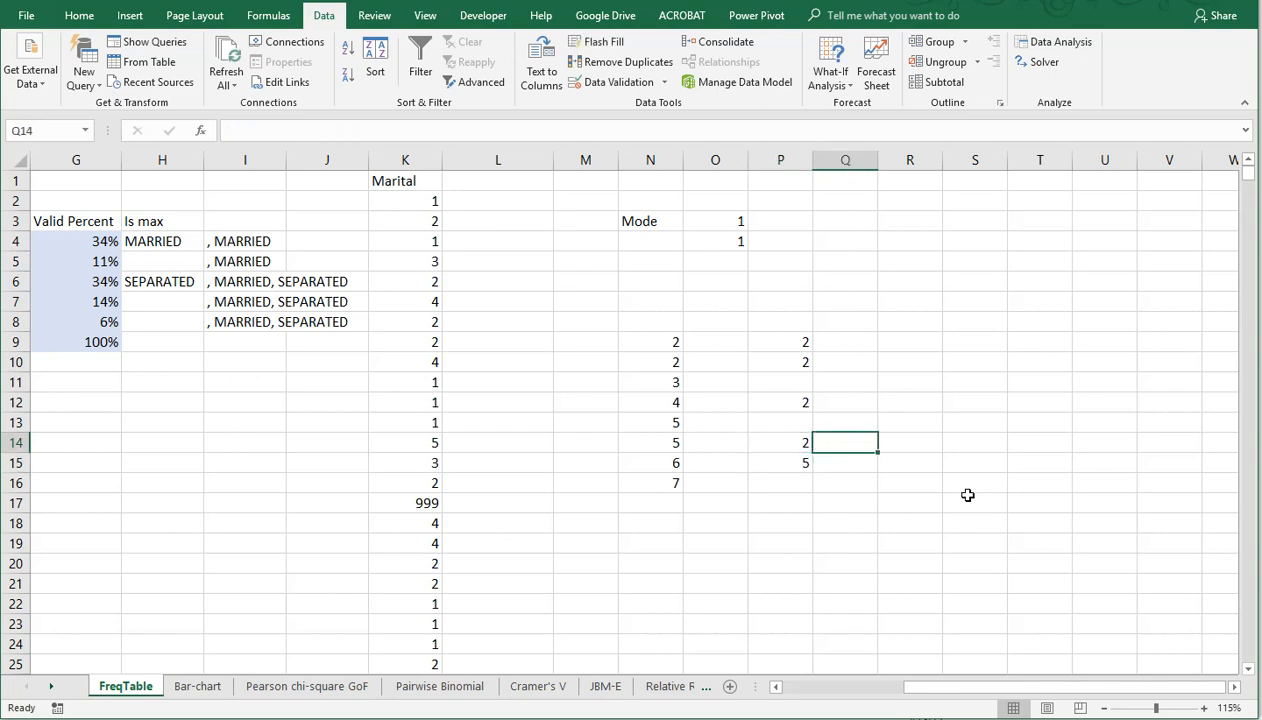
type("=vl")
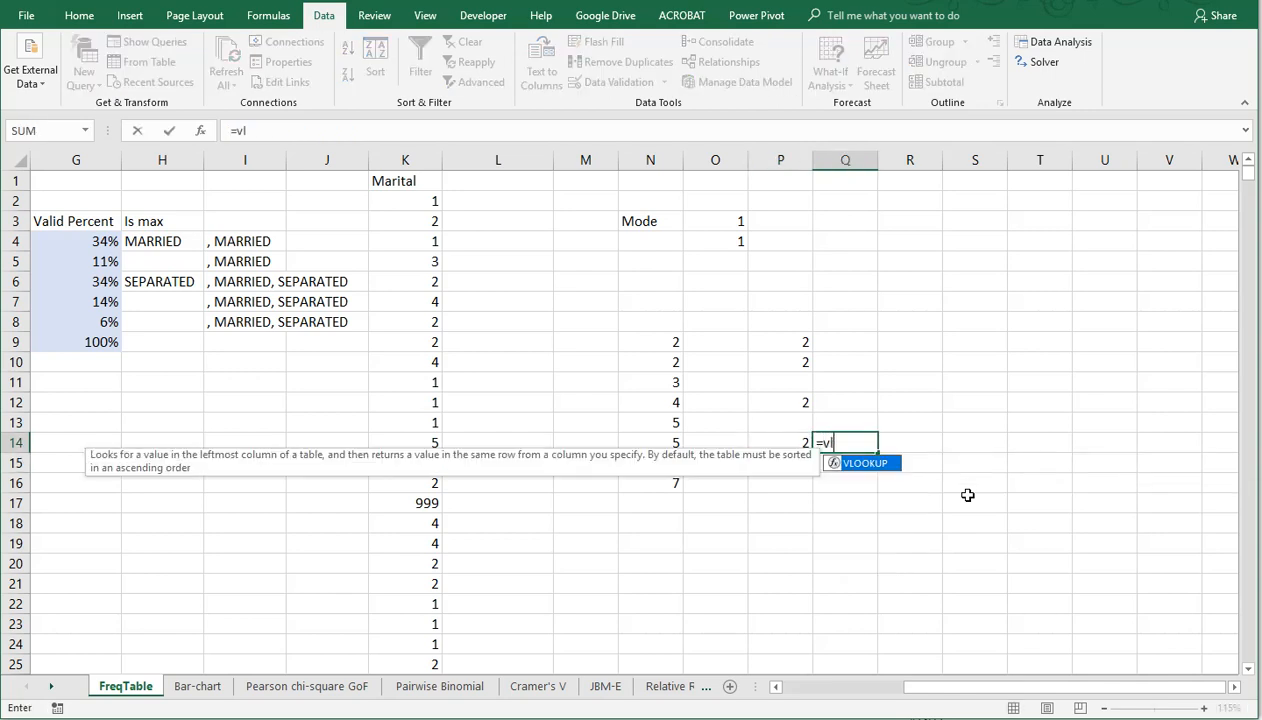
type("ookup(")
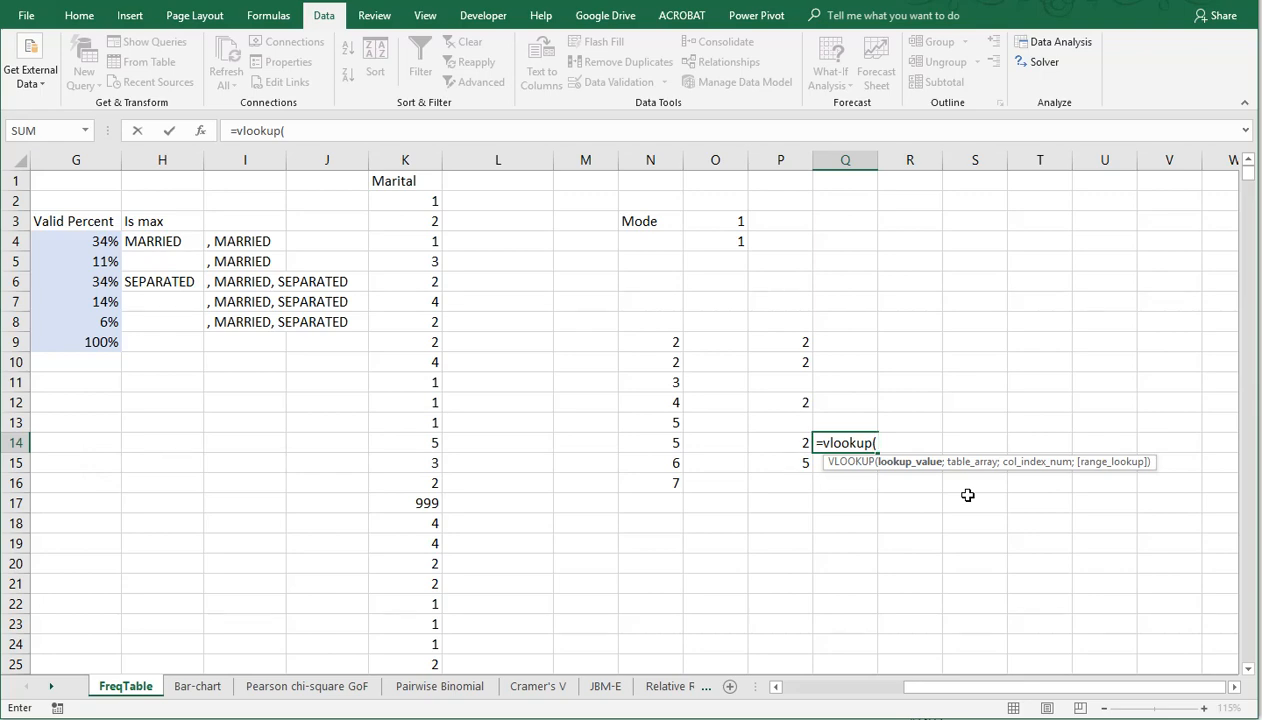
key("Left")
type(";")
key("Left")
key("Left")
key("Left")
key("Left")
key("Left")
key("Left")
key("Left")
key("Left")
key("Left")
key("Left")
key("Left")
key("Left")
key("Left")
key("Left")
key("Left")
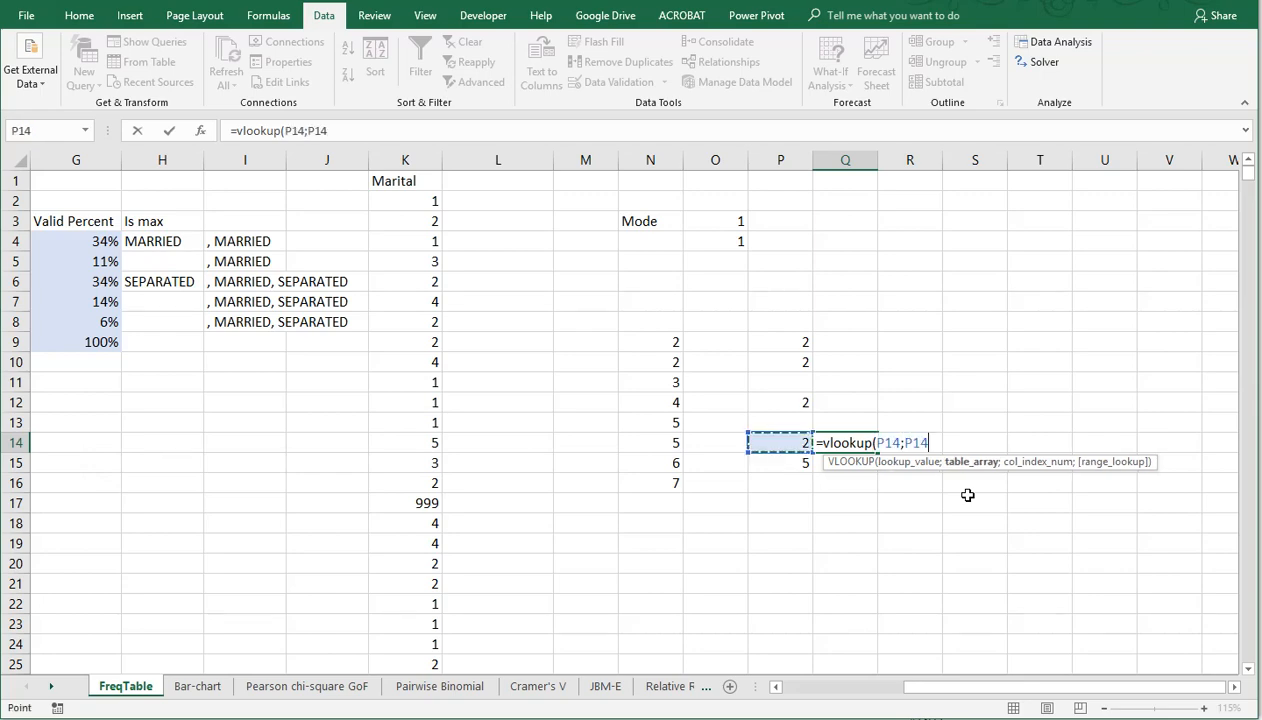
key("Up")
key("Up")
key("Up")
key("Up")
key("Up")
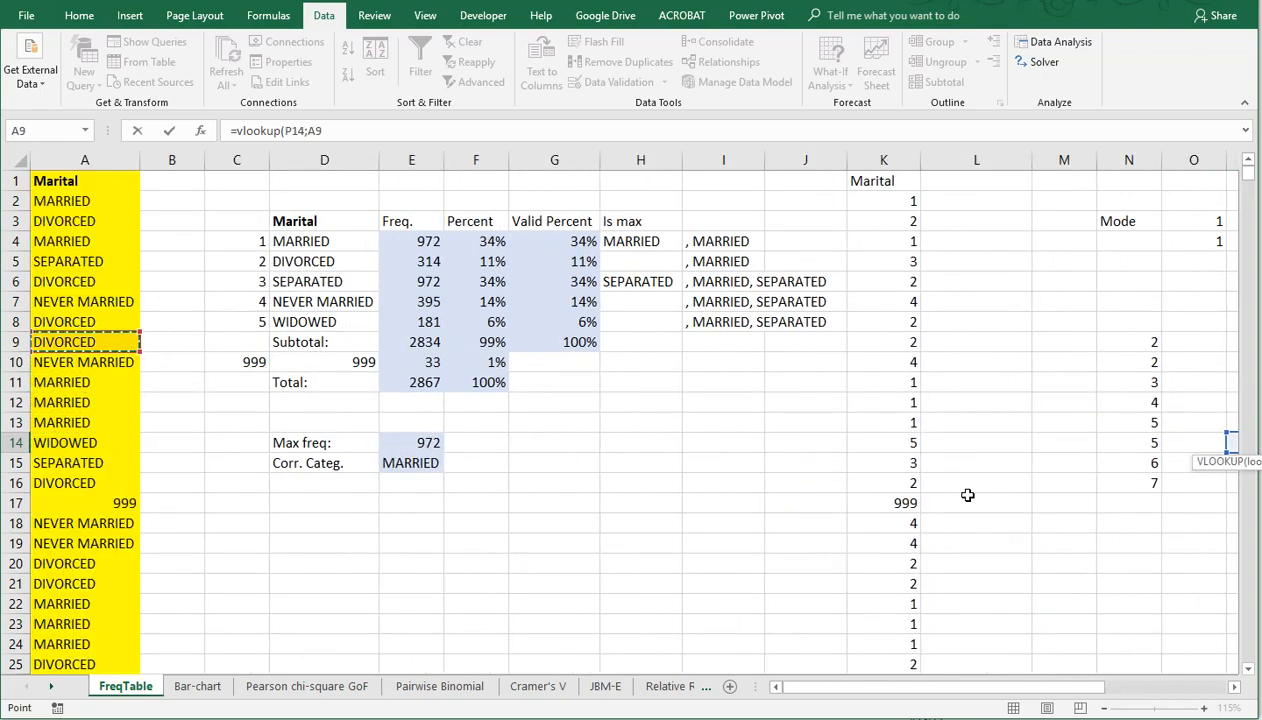
key("Right")
key("Right")
key("Up")
key("Up")
key("Up")
key("Up")
key("Up")
key("shift+Right")
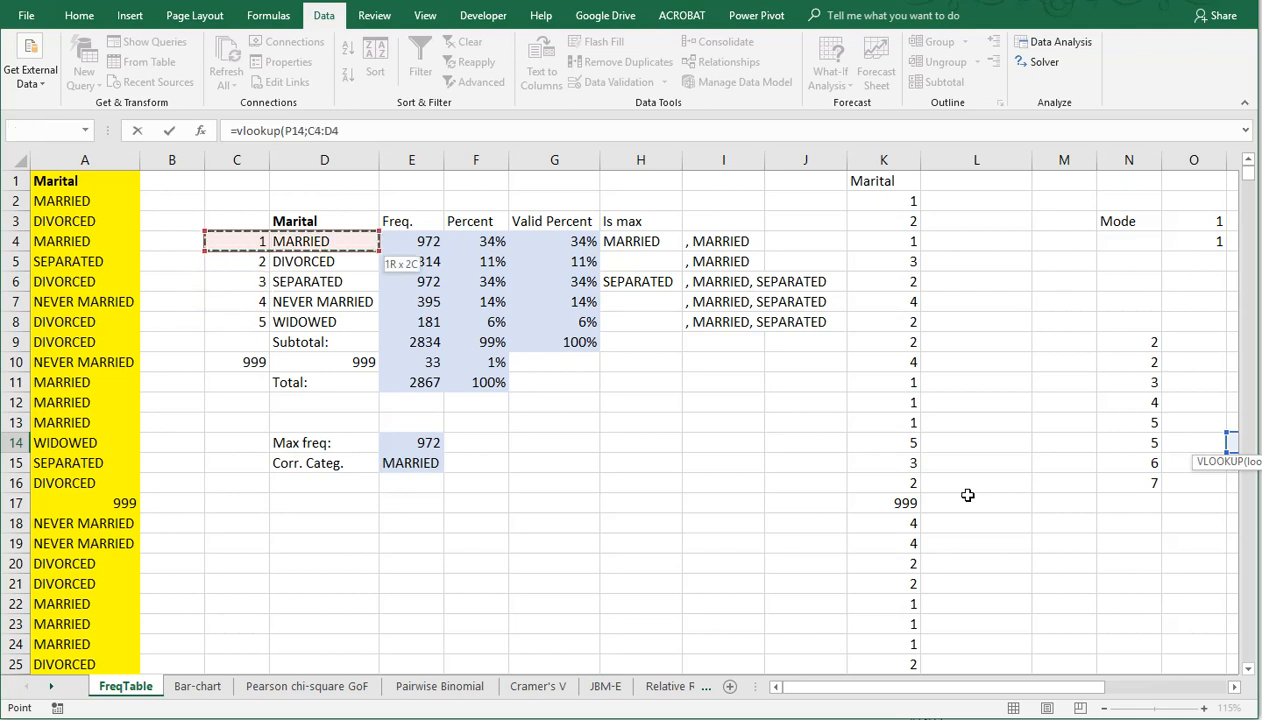
key("shift+Down")
key("shift+Down")
key("shift+Down")
key("shift+Down")
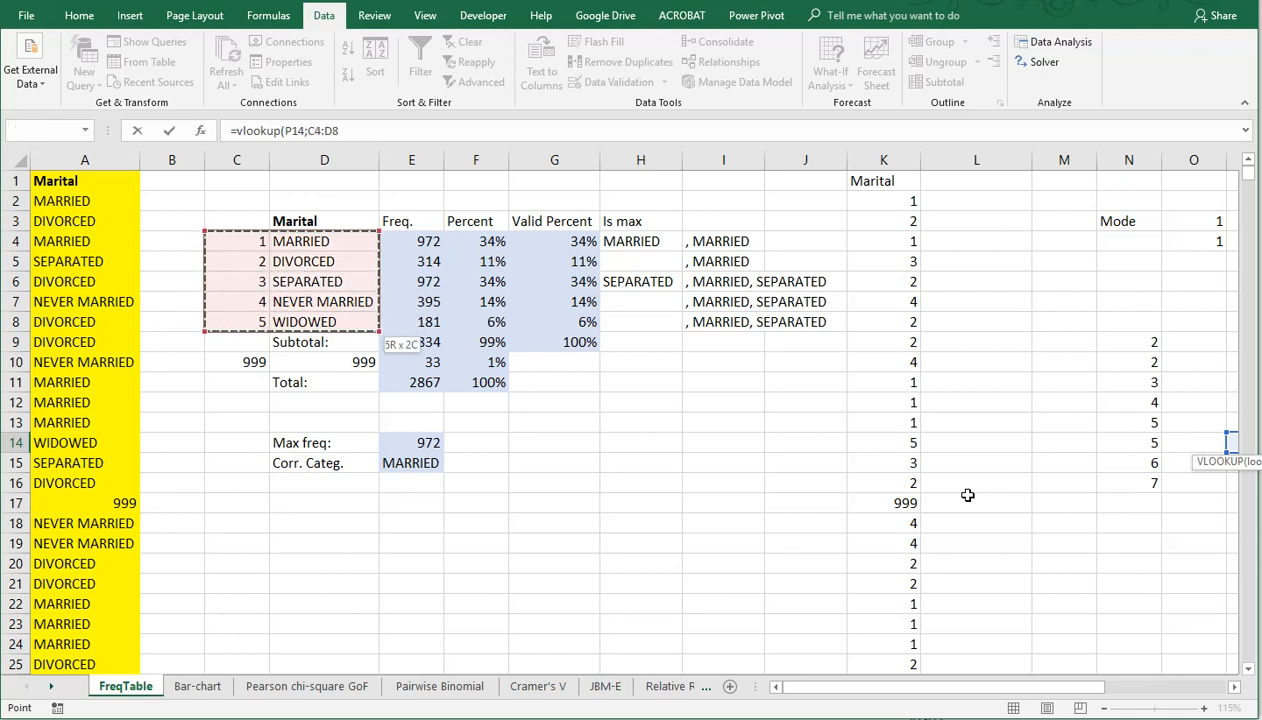
type(";2;")
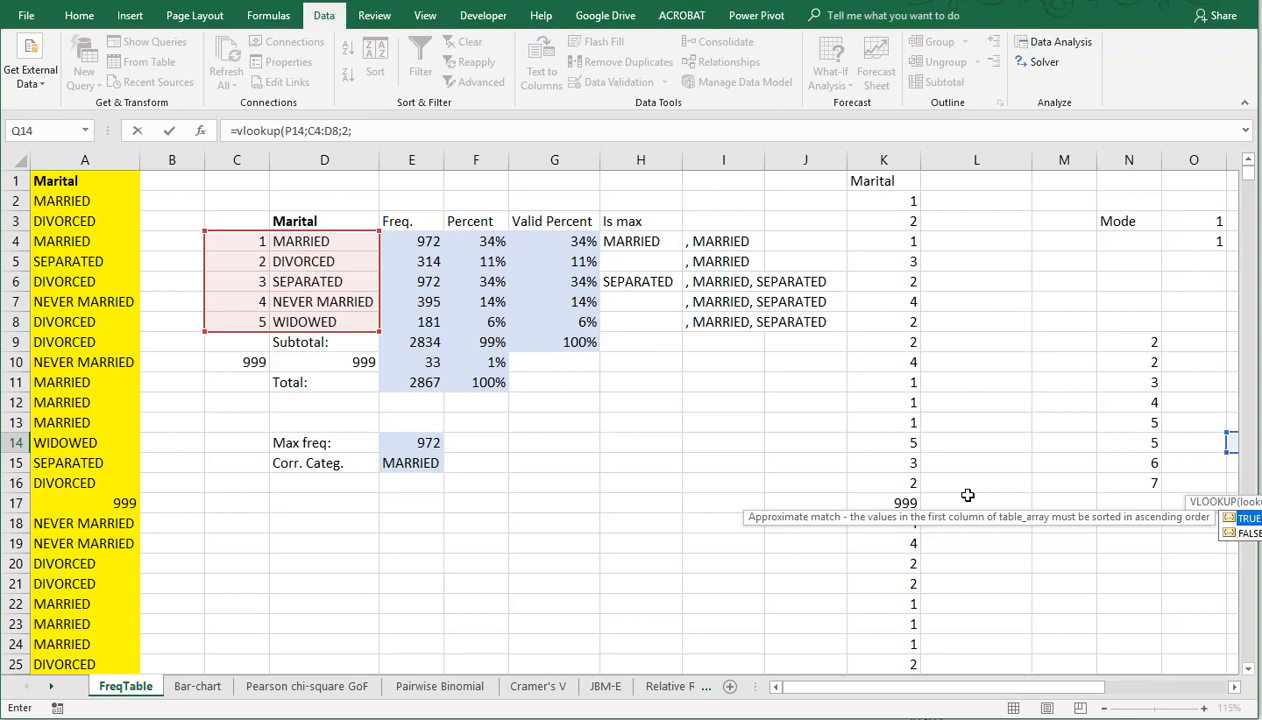
type("0")
key("Return")
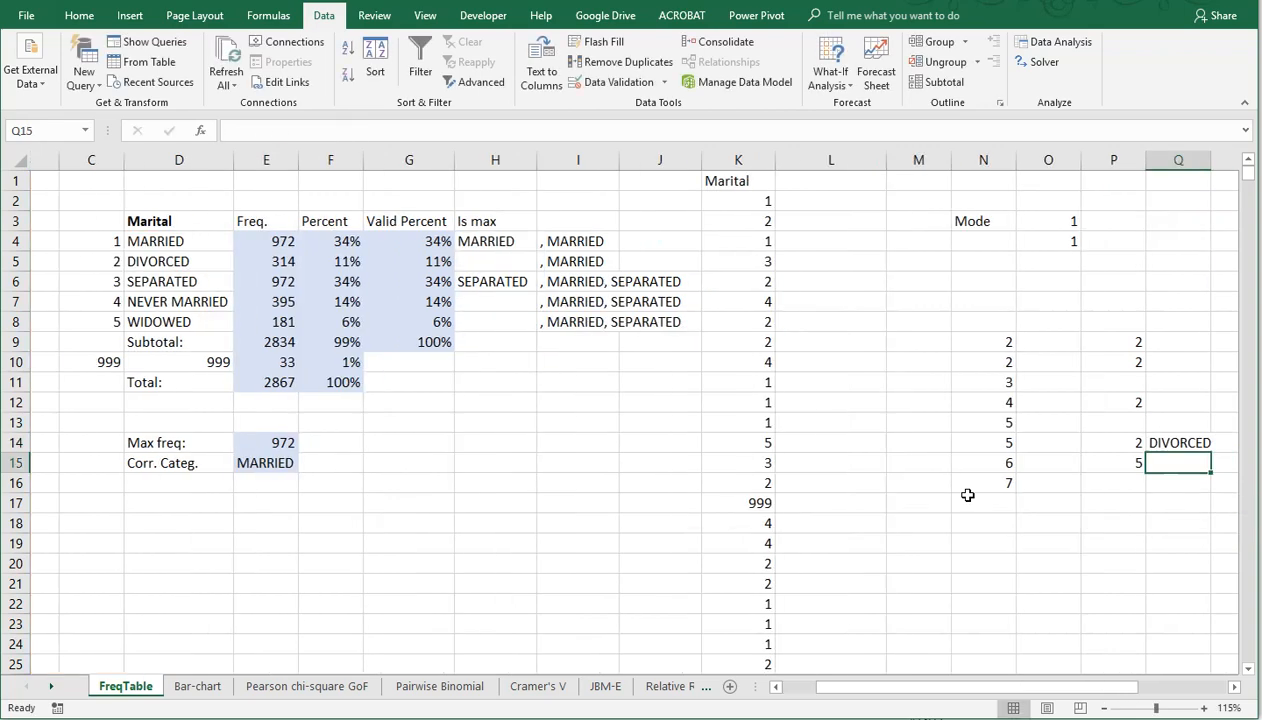
Step: Copy the VLOOKUP formula from Q14 to Q15 to look up the second mode's category
key("Up")
key("ctrl+c")
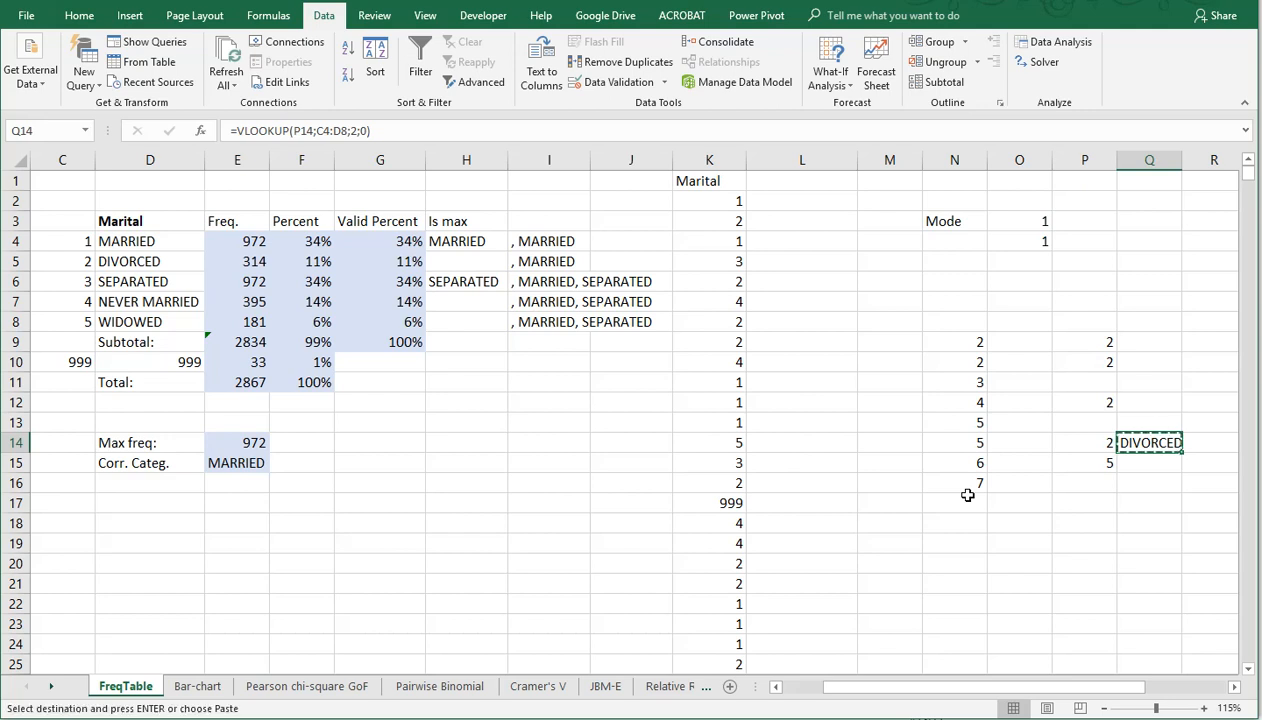
key("Down")
key("ctrl+v")
scroll(967, 495, "right", 2)
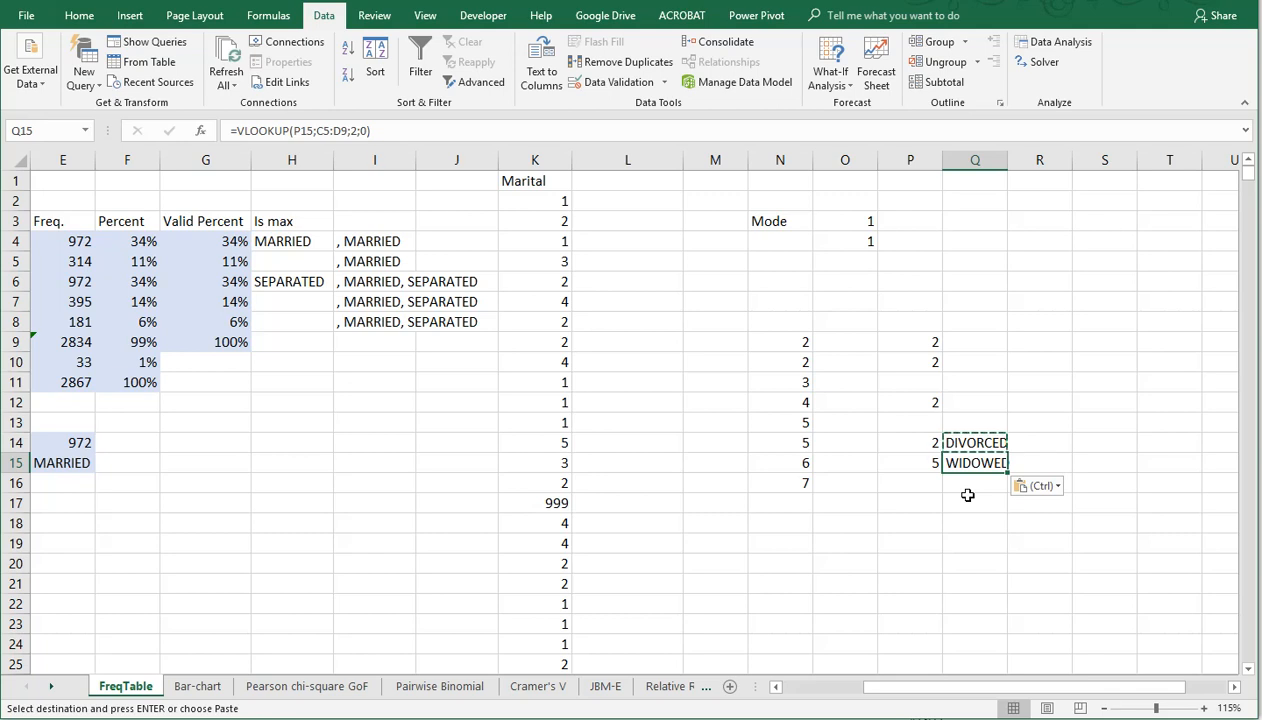
Step: Review the MODE.MULT array formula in P14, the coded values in K2:K15 and the frequency table
double_click(922, 444)
key("ctrl+shift+Return")
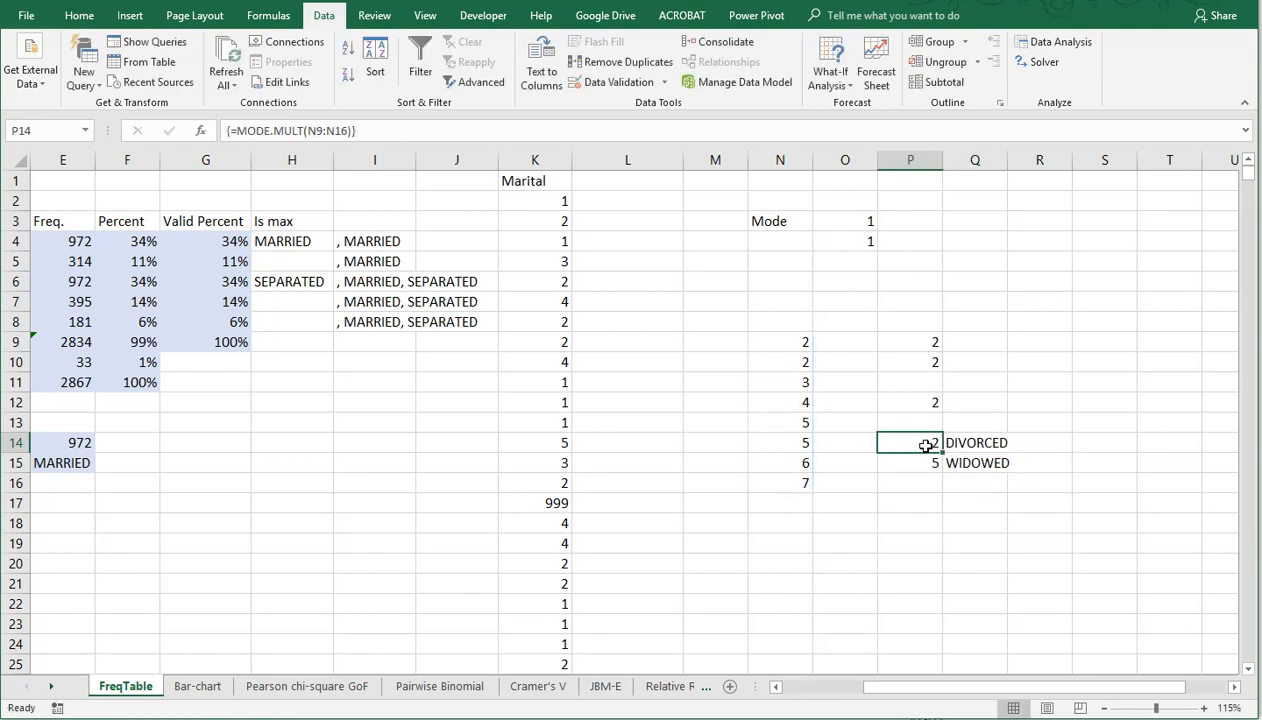
left_click_drag(543, 205, 549, 460)
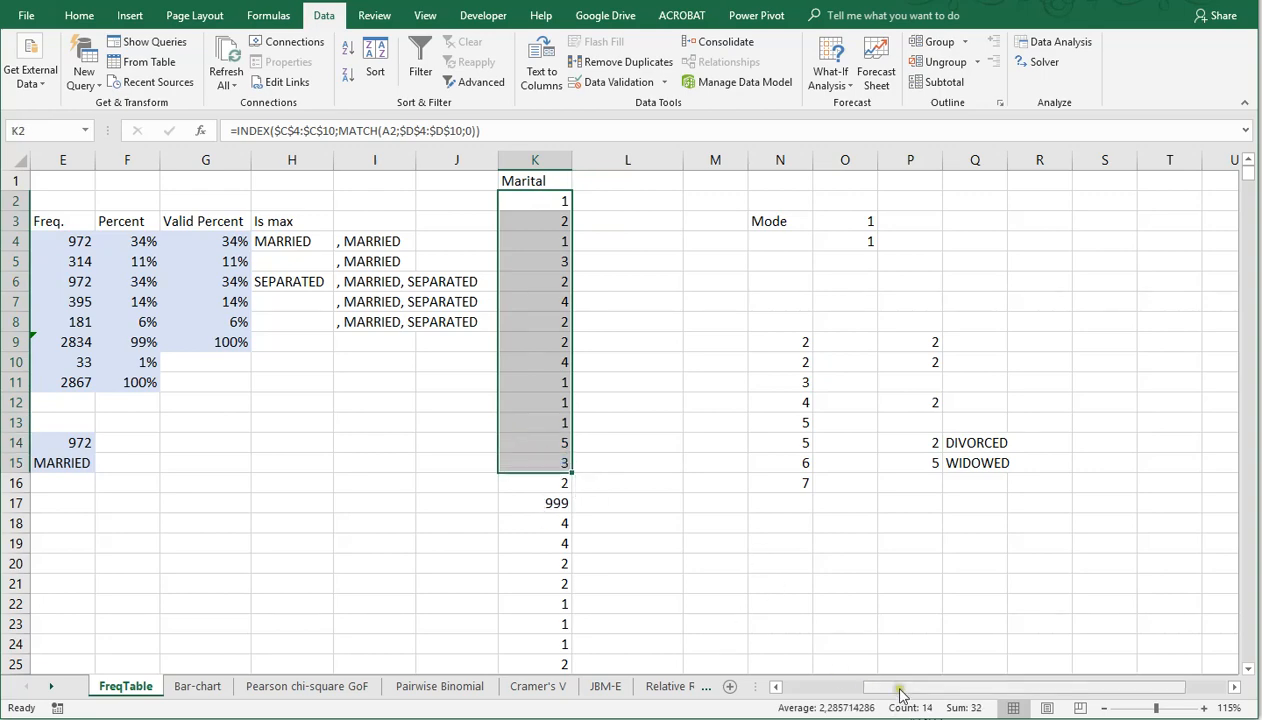
left_click_drag(896, 686, 815, 686)
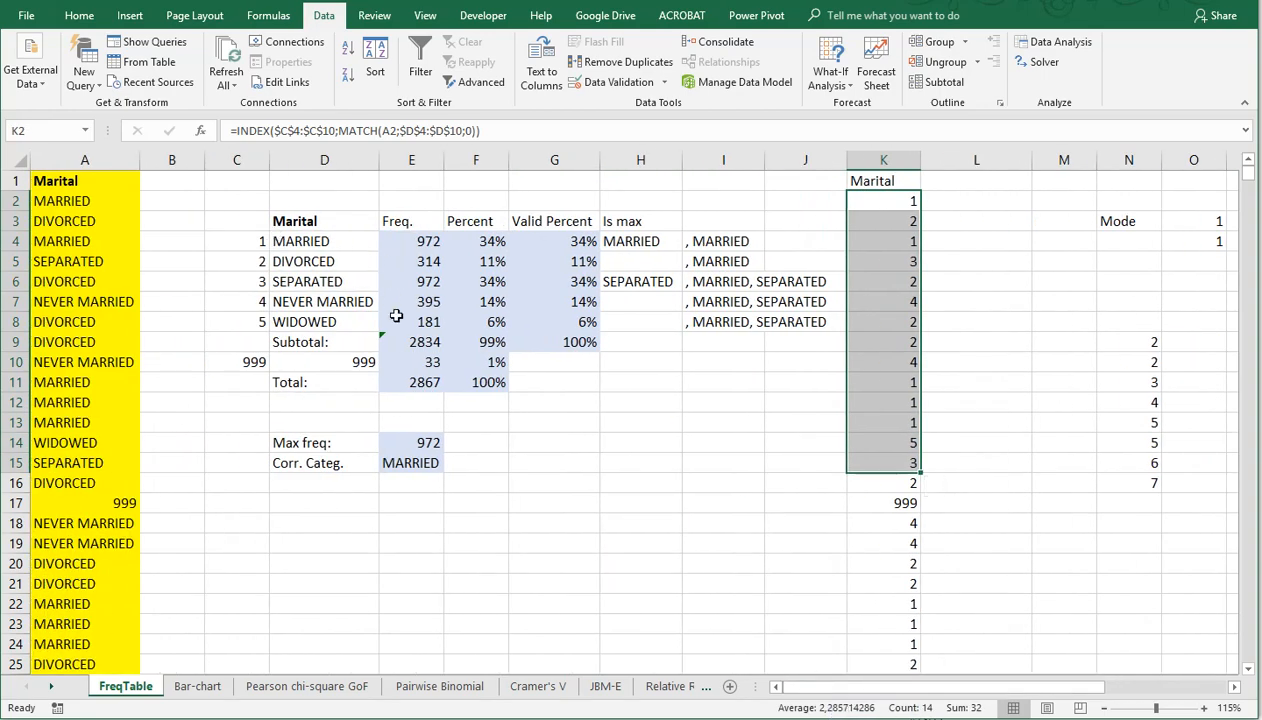